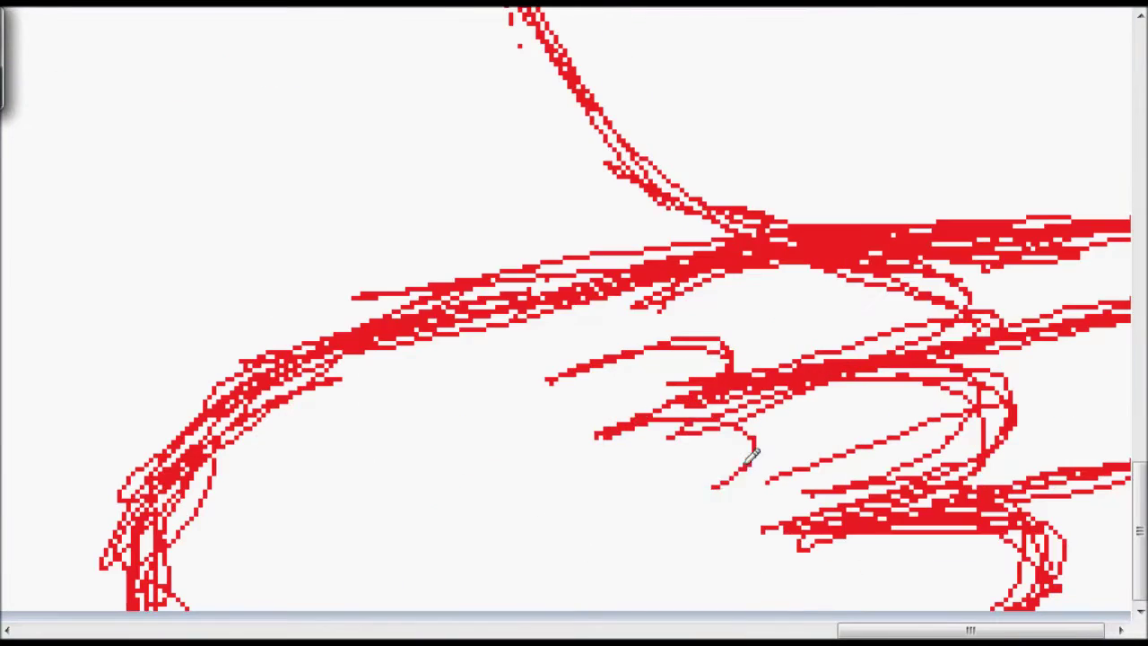
Step: Sketch small overlapping red feather arcs along the inner wing, undoing the last unwanted stroke
{"action": "left_click_drag", "start_coordinate": [693, 556], "coordinate": [843, 610]}
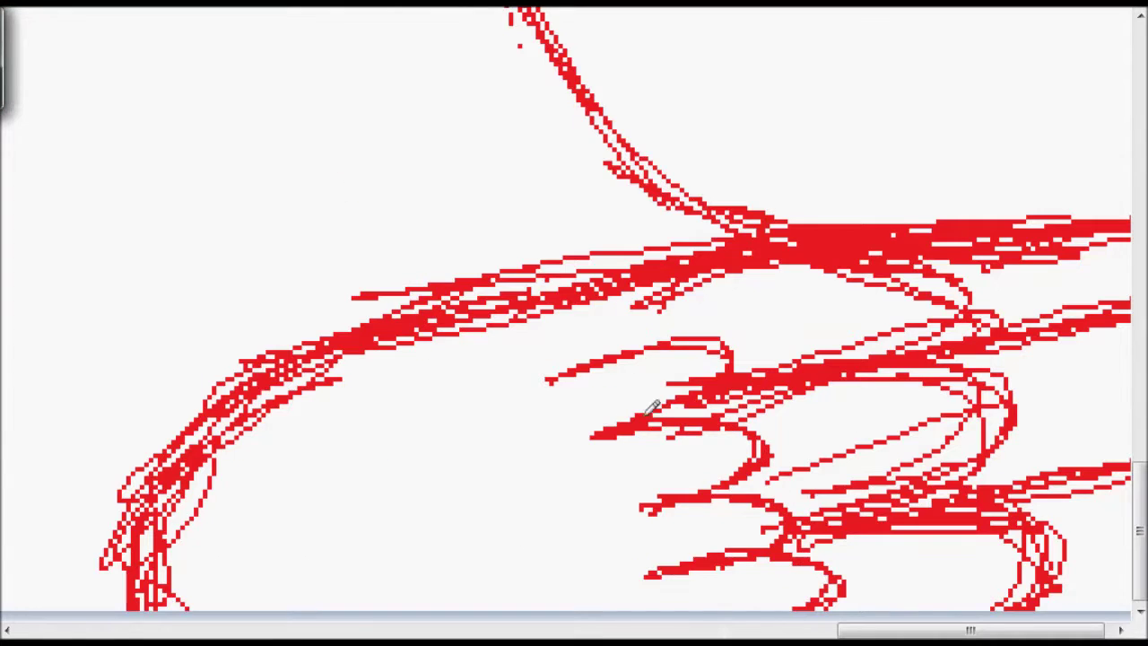
{"action": "left_click_drag", "start_coordinate": [970, 629], "coordinate": [947, 630]}
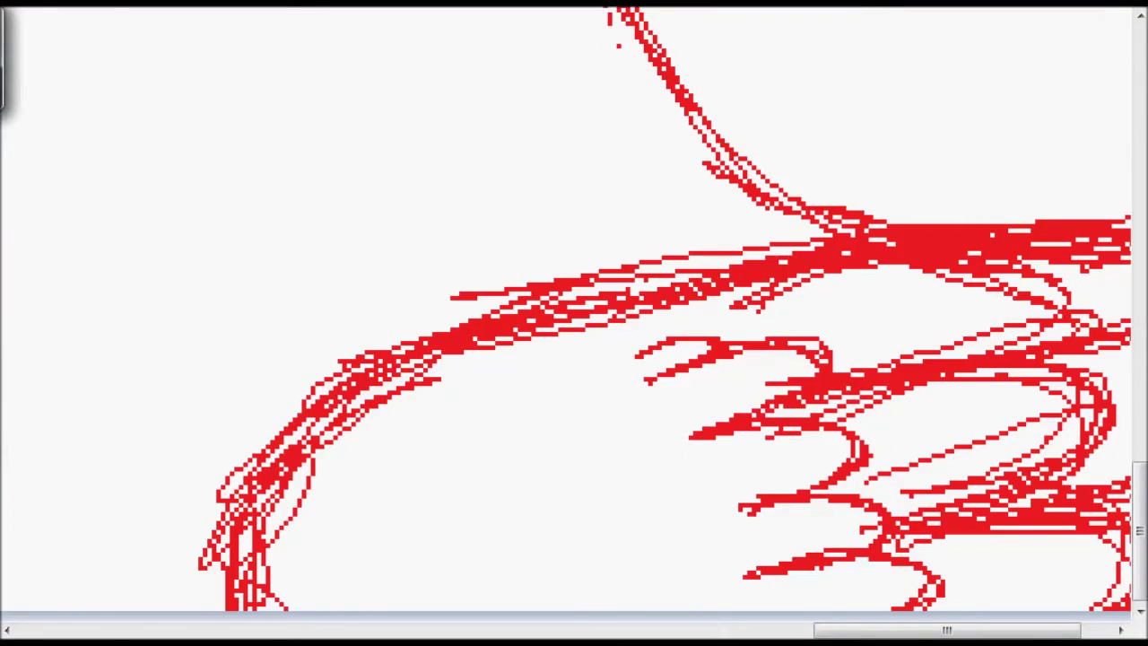
{"action": "key", "text": "ctrl+z"}
Step: Redraw the wing's front shoulder edge as a clean red curve and add short feather tufts beneath it
{"action": "left_click_drag", "start_coordinate": [574, 296], "coordinate": [256, 551]}
{"action": "left_click_drag", "start_coordinate": [326, 510], "coordinate": [255, 567]}
{"action": "left_click_drag", "start_coordinate": [277, 552], "coordinate": [278, 610]}
{"action": "left_click_drag", "start_coordinate": [329, 543], "coordinate": [366, 540]}
{"action": "left_click_drag", "start_coordinate": [395, 475], "coordinate": [432, 470]}
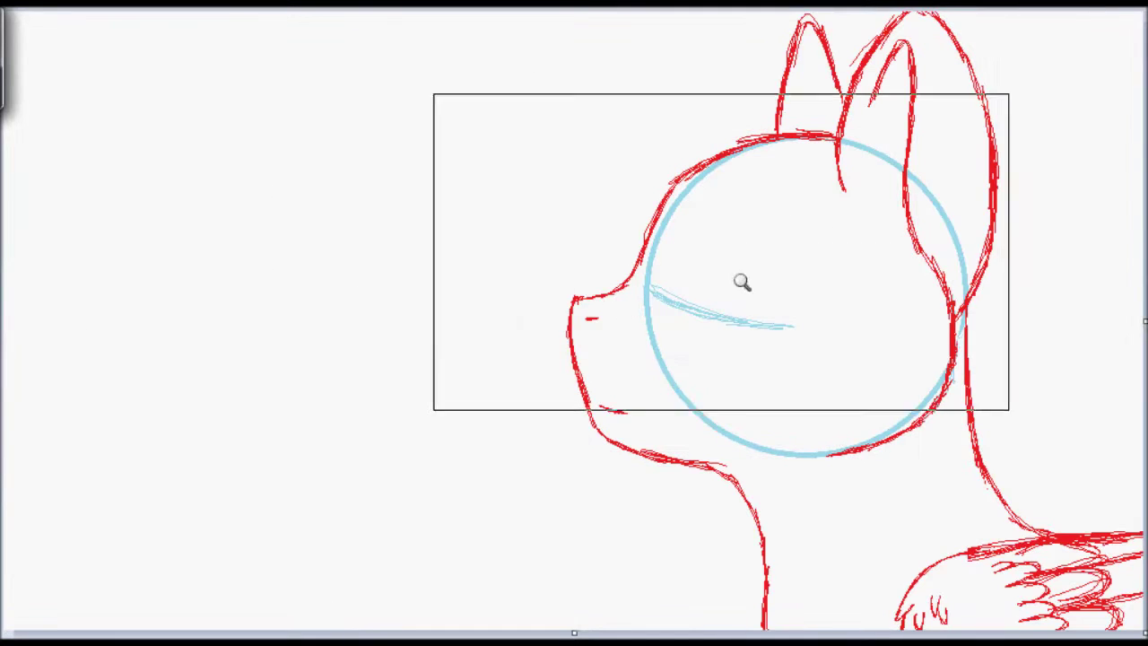
Step: Outline the eye in dark blue inside the head circle and thicken its front edge and upper lid
{"action": "left_click", "coordinate": [741, 281]}
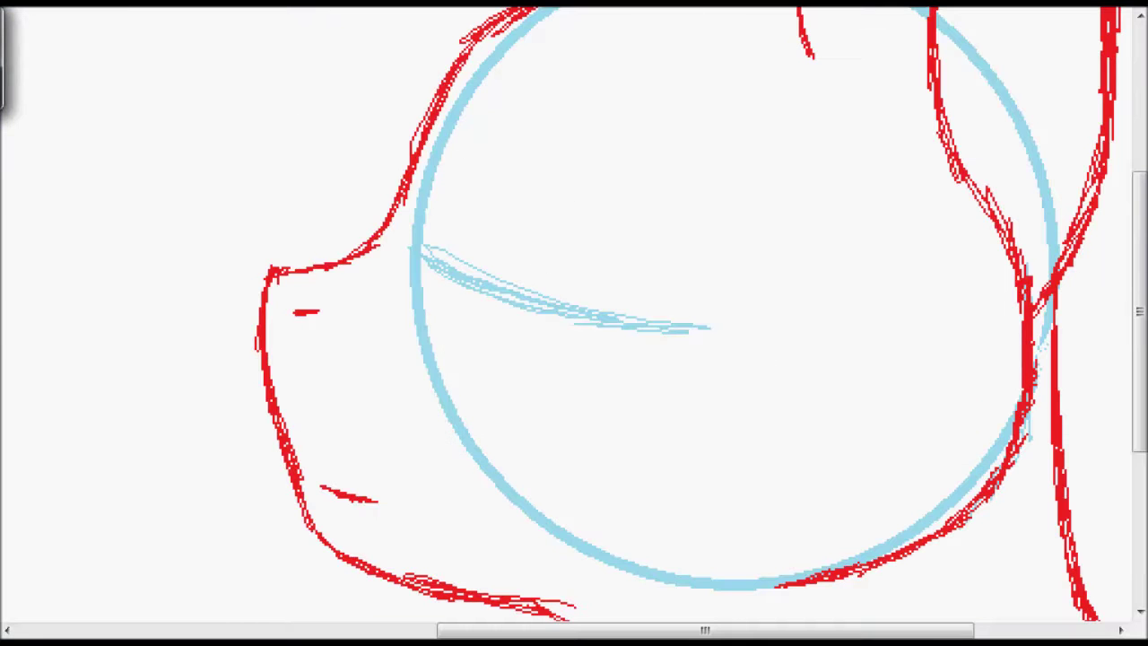
{"action": "left_click_drag", "start_coordinate": [504, 156], "coordinate": [488, 328]}
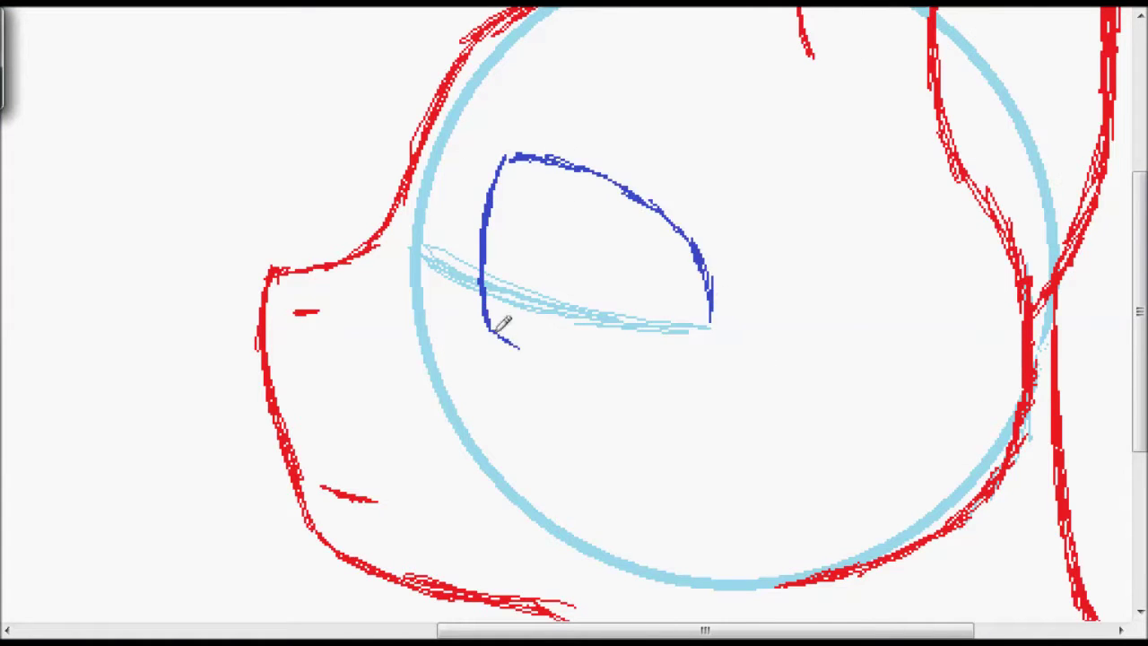
{"action": "key", "text": "ctrl+Page_Up"}
{"action": "left_click_drag", "start_coordinate": [303, 154], "coordinate": [293, 235]}
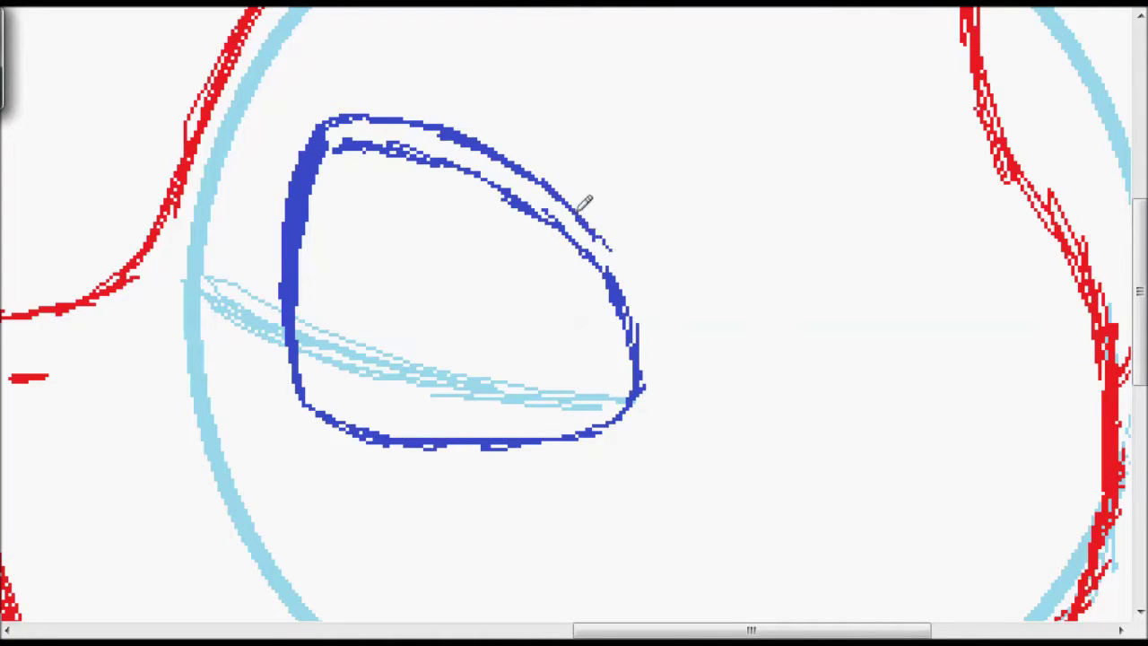
{"action": "mouse_move", "coordinate": [585, 223]}
{"action": "left_mouse_down"}
{"action": "mouse_move", "coordinate": [465, 146]}
{"action": "mouse_move", "coordinate": [519, 163]}
{"action": "mouse_move", "coordinate": [341, 126]}
{"action": "left_mouse_up"}
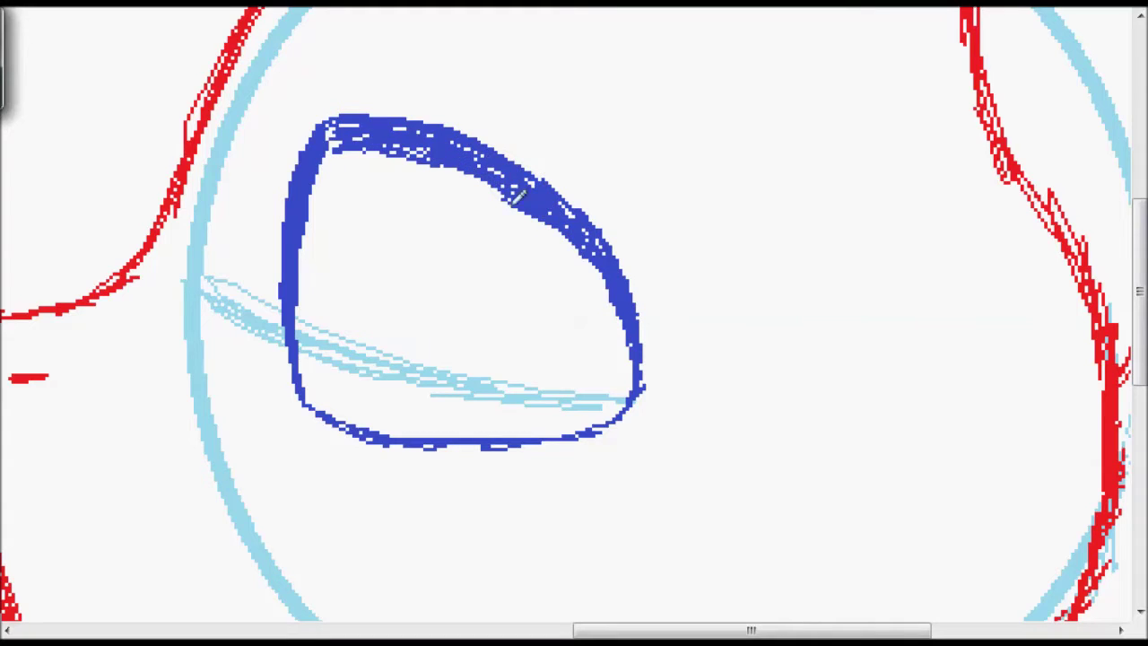
{"action": "left_click", "coordinate": [511, 225]}
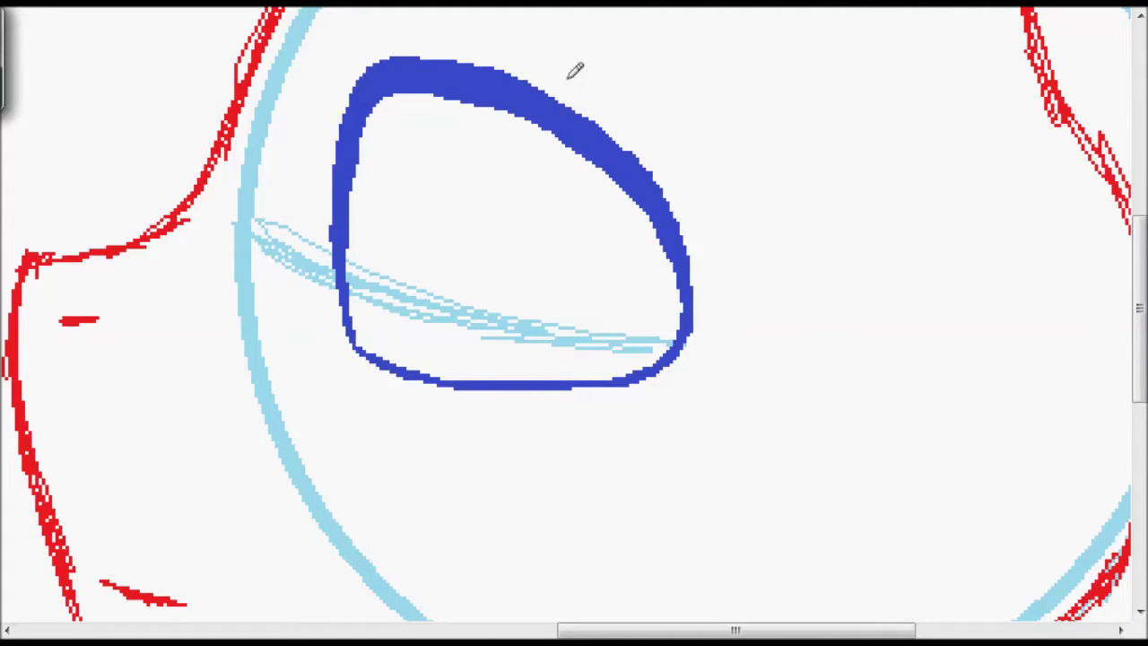
Step: Draw three tapering blue lashes at the eye's rear corner and short spiky lashes at its front corner
{"action": "left_click_drag", "start_coordinate": [599, 133], "coordinate": [741, 162]}
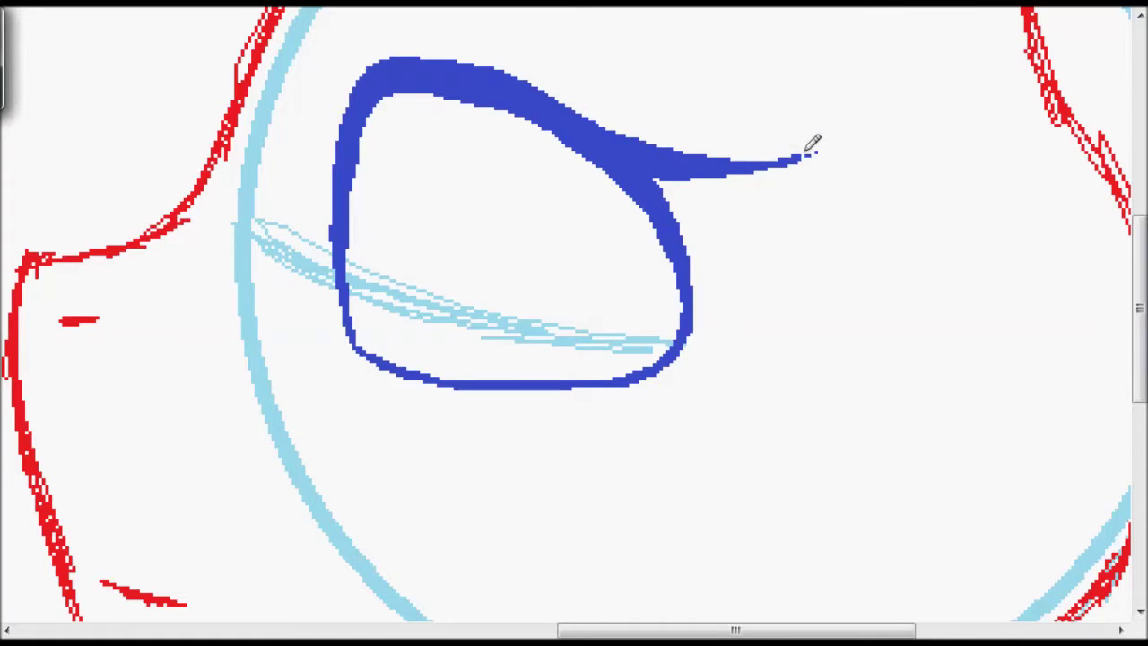
{"action": "scroll", "coordinate": [809, 143], "scroll_direction": "down", "scroll_amount": 1}
{"action": "left_click_drag", "start_coordinate": [663, 139], "coordinate": [777, 189]}
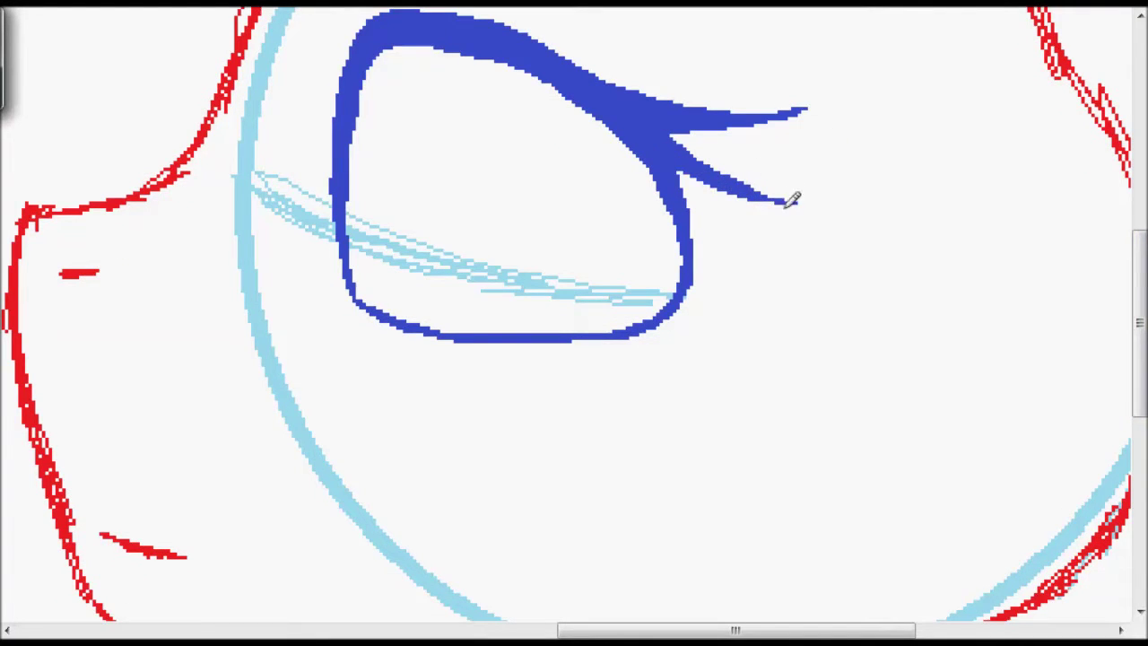
{"action": "key", "text": "ctrl+Page_Down"}
{"action": "left_click", "coordinate": [696, 390]}
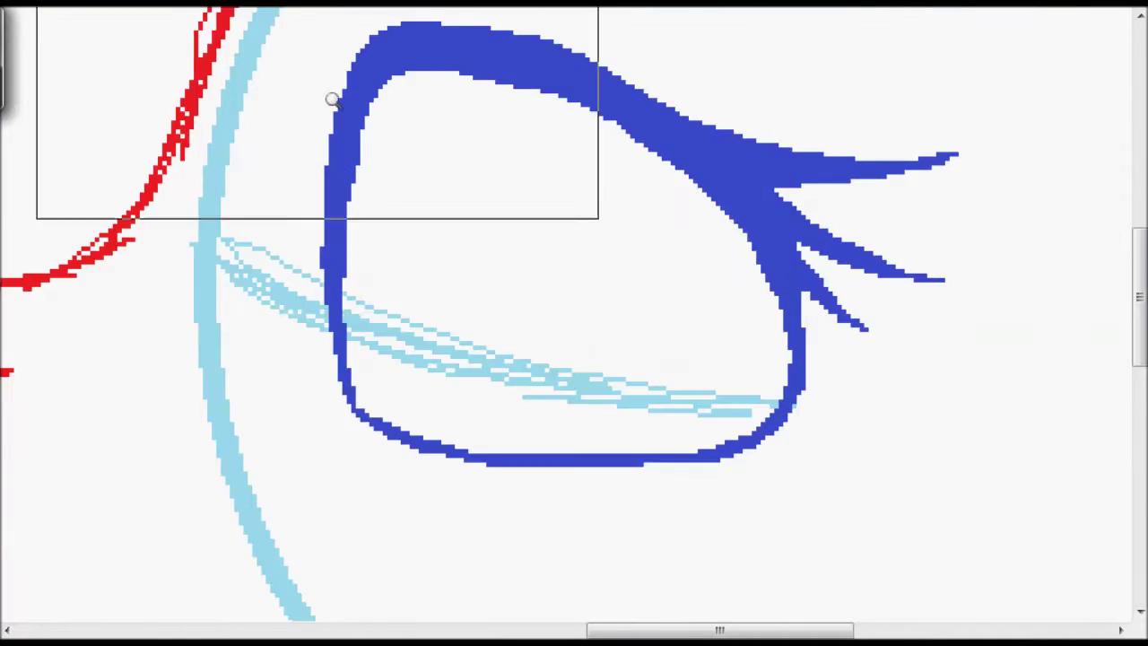
{"action": "left_click", "coordinate": [380, 120]}
{"action": "key", "text": "ctrl+Page_Down"}
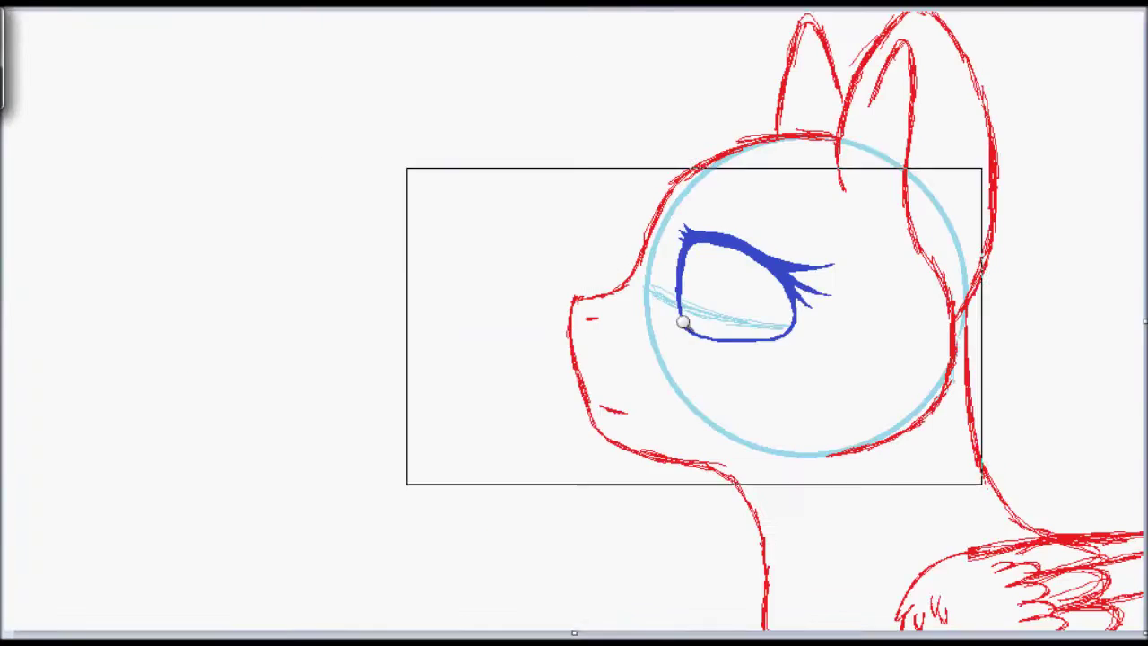
Step: Draw the iris as a rounded blue outline inside the front part of the eye
{"action": "left_click", "coordinate": [607, 277]}
{"action": "mouse_move", "coordinate": [535, 76]}
{"action": "left_mouse_down"}
{"action": "mouse_move", "coordinate": [359, 287]}
{"action": "mouse_move", "coordinate": [380, 329]}
{"action": "mouse_move", "coordinate": [581, 86]}
{"action": "left_mouse_up"}
{"action": "key", "text": "ctrl+z"}
{"action": "key", "text": "ctrl+Page_Down"}
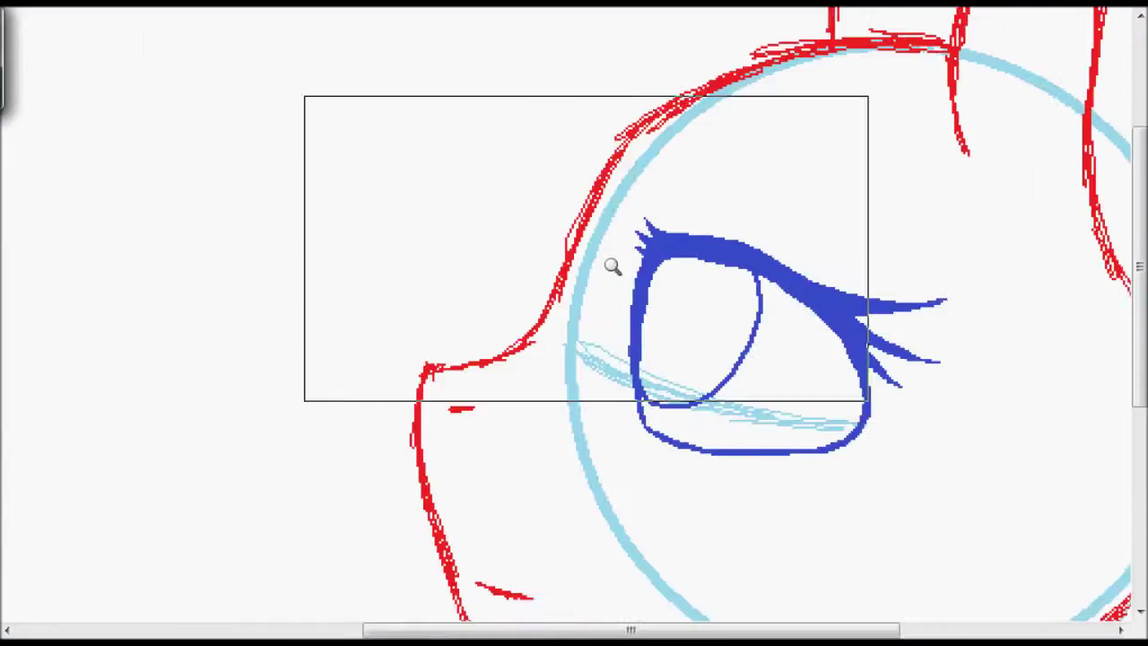
Step: Draw a blue eyebrow above the upper lid, sloping down toward the rear lashes
{"action": "left_click", "coordinate": [628, 285]}
{"action": "left_click", "coordinate": [651, 9]}
{"action": "left_click", "coordinate": [651, 25]}
{"action": "left_click_drag", "start_coordinate": [491, 155], "coordinate": [749, 275]}
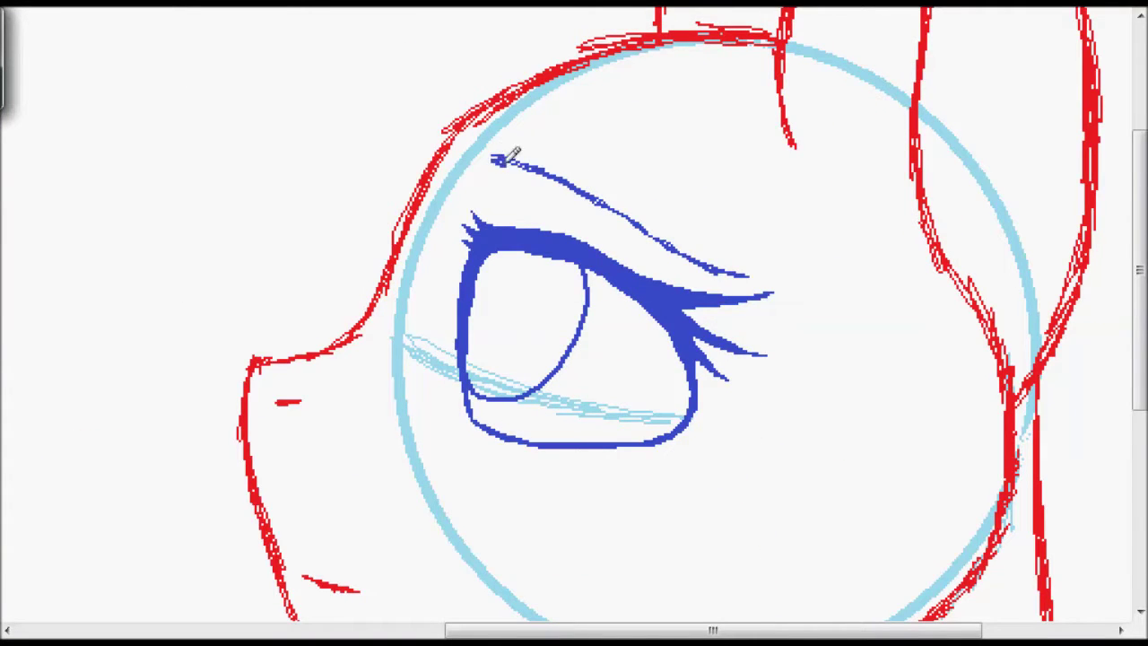
{"action": "key", "text": "ctrl+Page_Down"}
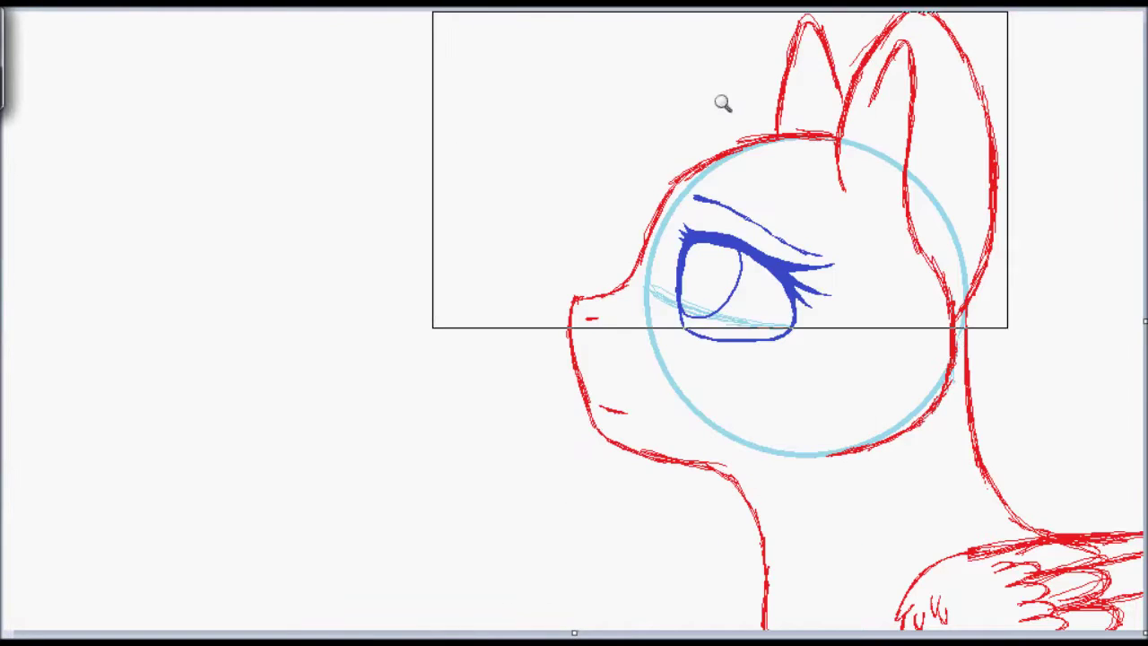
Step: Sketch the forelock's top tuft, upper spike and front edge in purple, sweeping from the ears out past the forehead
{"action": "left_click", "coordinate": [717, 116]}
{"action": "left_click_drag", "start_coordinate": [775, 153], "coordinate": [628, 13]}
{"action": "left_click_drag", "start_coordinate": [709, 126], "coordinate": [352, 130]}
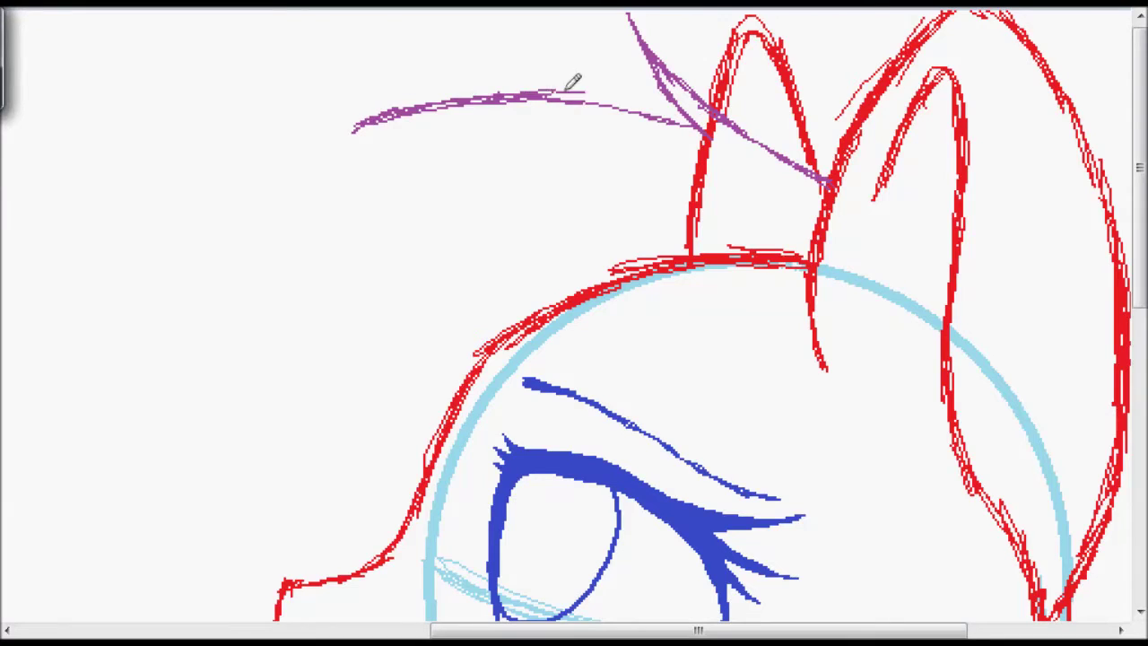
{"action": "left_click_drag", "start_coordinate": [698, 629], "coordinate": [607, 620]}
{"action": "left_click_drag", "start_coordinate": [574, 124], "coordinate": [451, 218]}
{"action": "left_click_drag", "start_coordinate": [697, 188], "coordinate": [461, 210]}
{"action": "left_click_drag", "start_coordinate": [574, 190], "coordinate": [404, 499]}
Step: Sketch the fringe's pointed lower edge in purple, from the near ear's base across the eye to the forelock's front tip
{"action": "key", "text": "ctrl+Page_Down"}
{"action": "left_click", "coordinate": [377, 298]}
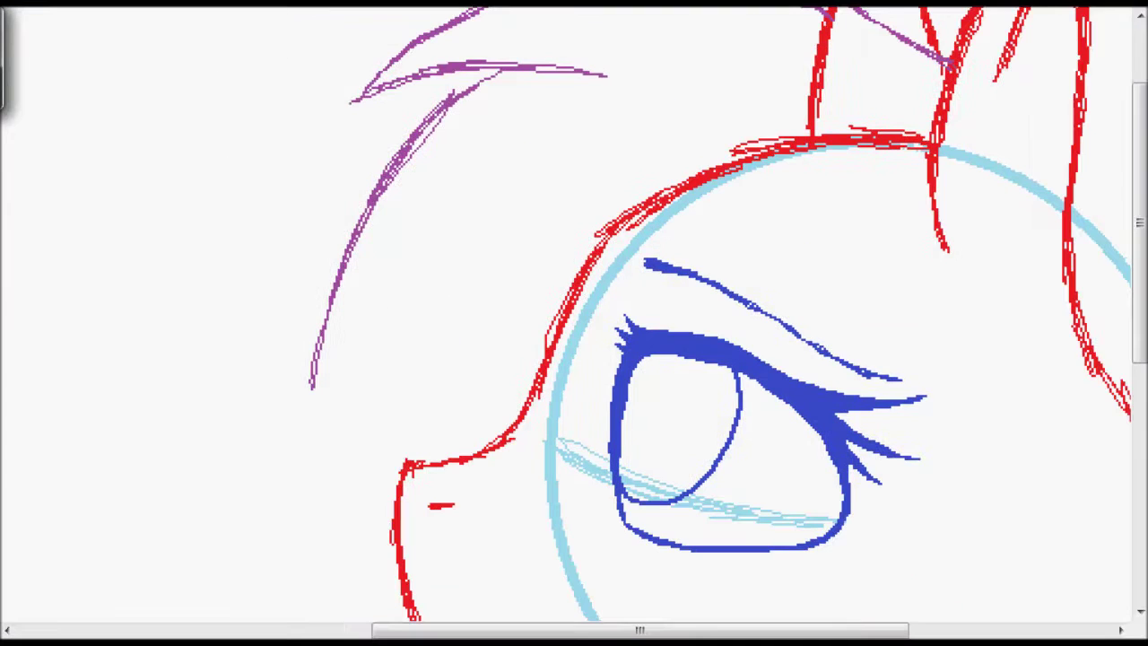
{"action": "left_click_drag", "start_coordinate": [946, 249], "coordinate": [725, 377]}
{"action": "mouse_move", "coordinate": [766, 325]}
{"action": "left_mouse_down"}
{"action": "mouse_move", "coordinate": [564, 340]}
{"action": "mouse_move", "coordinate": [446, 365]}
{"action": "mouse_move", "coordinate": [412, 405]}
{"action": "left_mouse_up"}
{"action": "left_click_drag", "start_coordinate": [479, 330], "coordinate": [305, 519]}
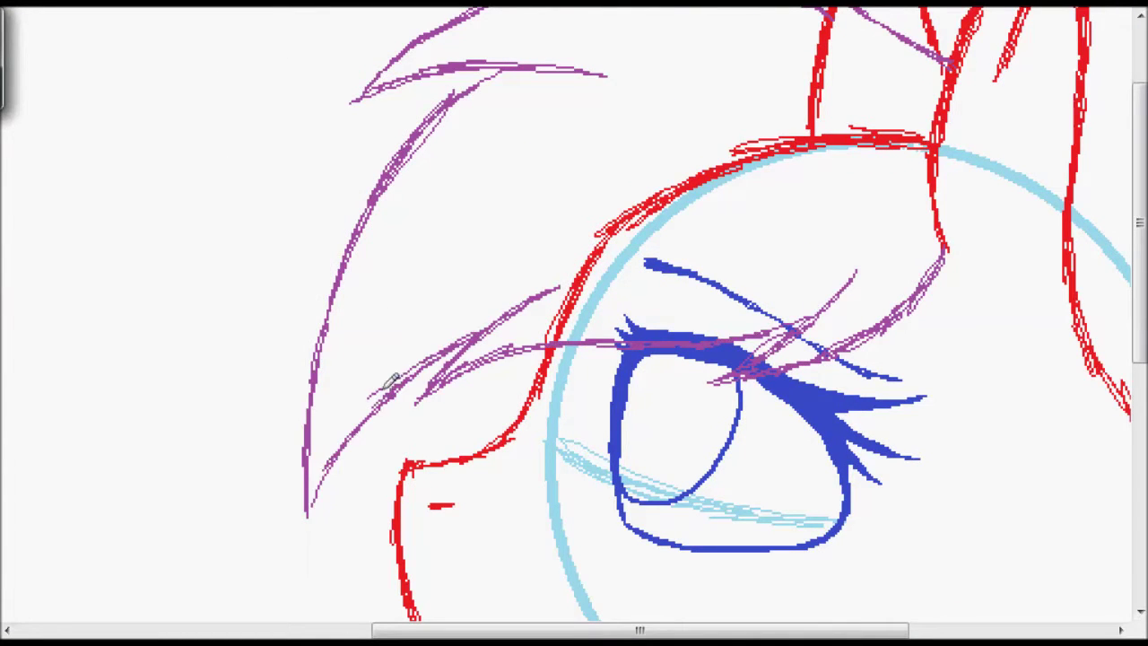
{"action": "left_click_drag", "start_coordinate": [373, 406], "coordinate": [332, 456]}
Step: Sketch the mane's rear outline in purple from behind the near ear down to pointed ends at the wing
{"action": "key", "text": "ctrl+Page_Down"}
{"action": "left_click", "coordinate": [876, 135]}
{"action": "left_click_drag", "start_coordinate": [875, 139], "coordinate": [995, 308]}
{"action": "scroll", "coordinate": [976, 275], "scroll_direction": "down", "scroll_amount": 3}
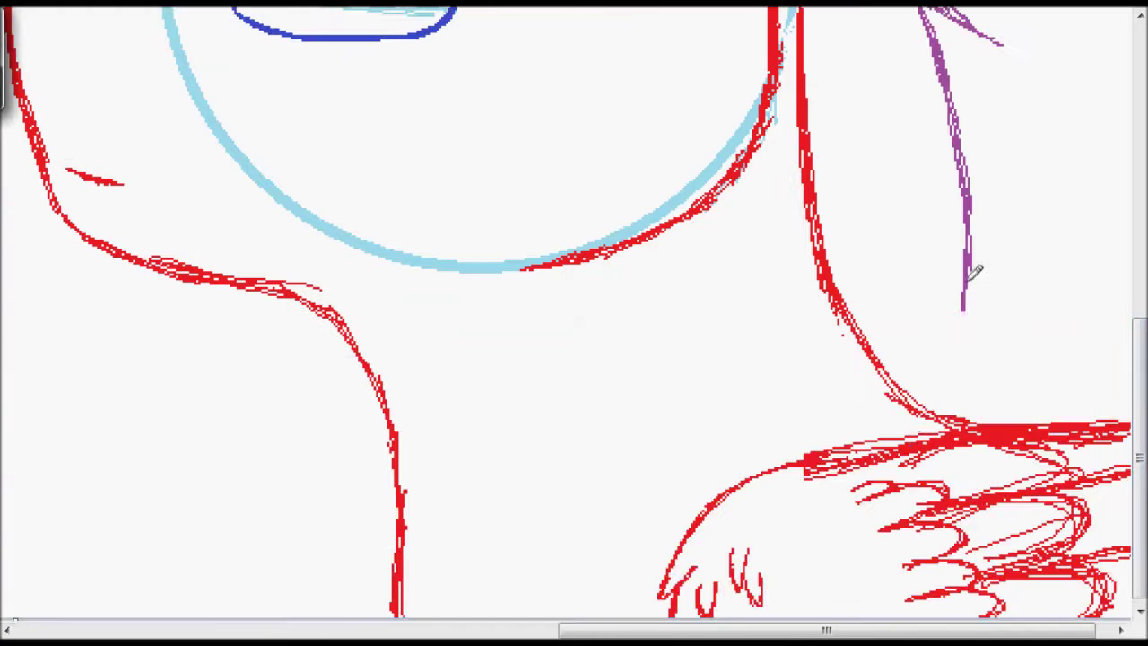
{"action": "left_click_drag", "start_coordinate": [946, 269], "coordinate": [915, 440]}
{"action": "left_click_drag", "start_coordinate": [919, 363], "coordinate": [818, 453]}
Step: Sketch the mane's front strands in purple from the jaw down the neck, with a small strand at the wing's front
{"action": "left_click_drag", "start_coordinate": [717, 202], "coordinate": [480, 395]}
{"action": "left_click_drag", "start_coordinate": [553, 304], "coordinate": [446, 500]}
{"action": "left_click_drag", "start_coordinate": [547, 365], "coordinate": [440, 551]}
{"action": "left_click_drag", "start_coordinate": [497, 424], "coordinate": [437, 617]}
{"action": "left_click_drag", "start_coordinate": [666, 576], "coordinate": [628, 617]}
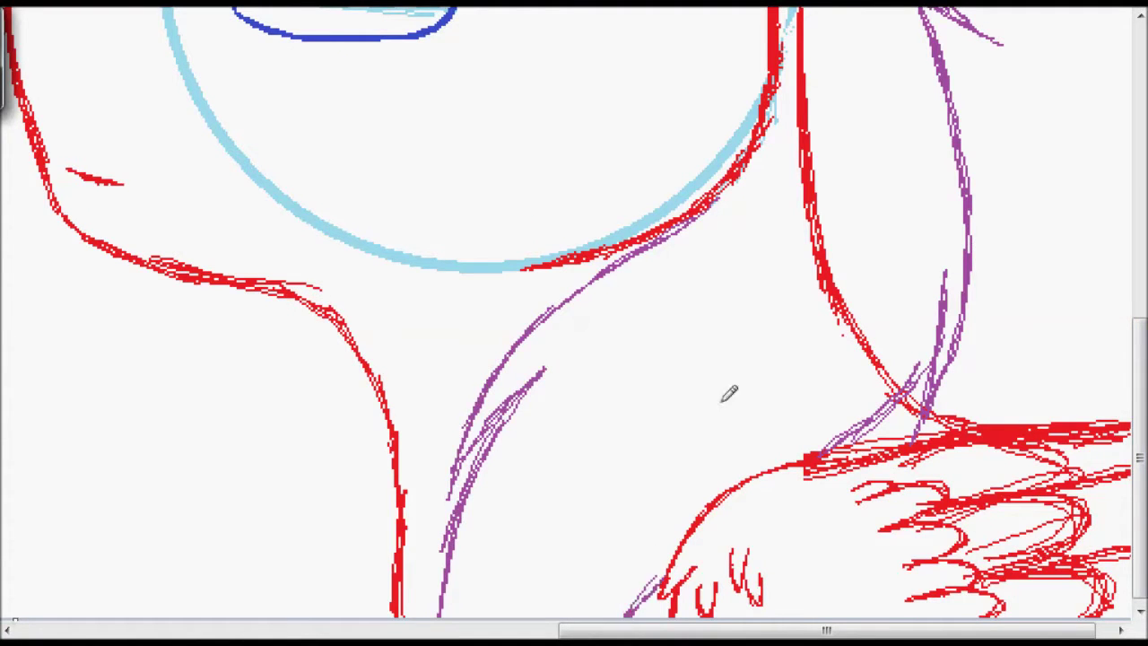
Step: Erase the light blue head circle and eye guideline, and the red head, ear and neck lines covered by the mane
{"action": "key", "text": "ctrl+Page_Down"}
{"action": "left_click", "coordinate": [739, 259]}
{"action": "key", "text": "ctrl+Page_Down"}
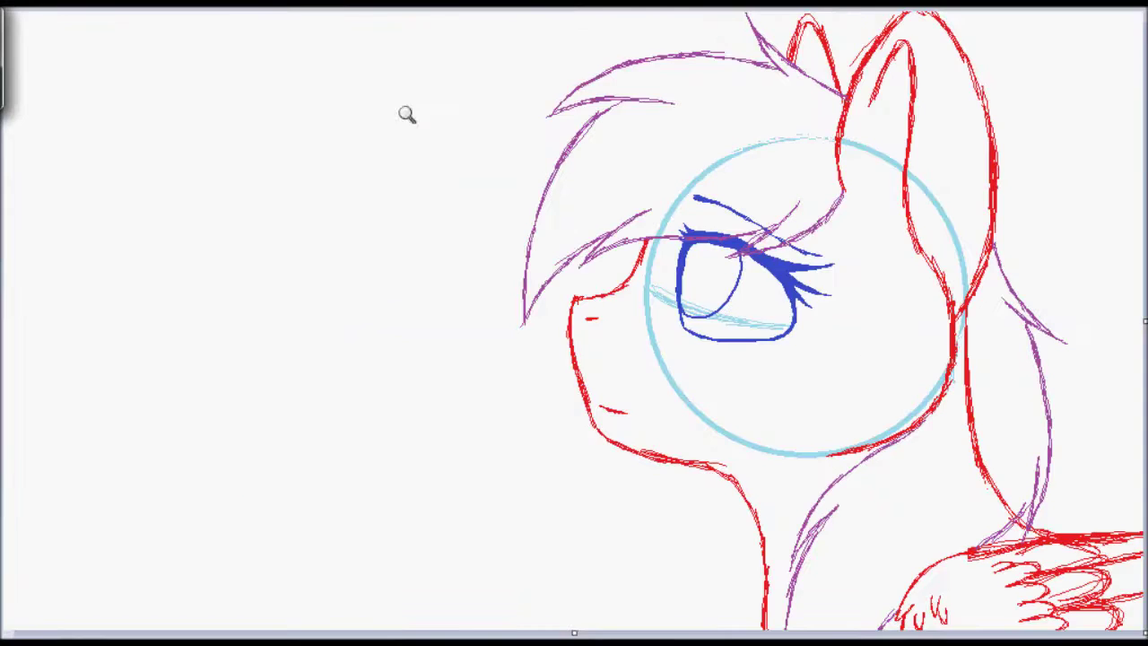
{"action": "left_click", "coordinate": [928, 287]}
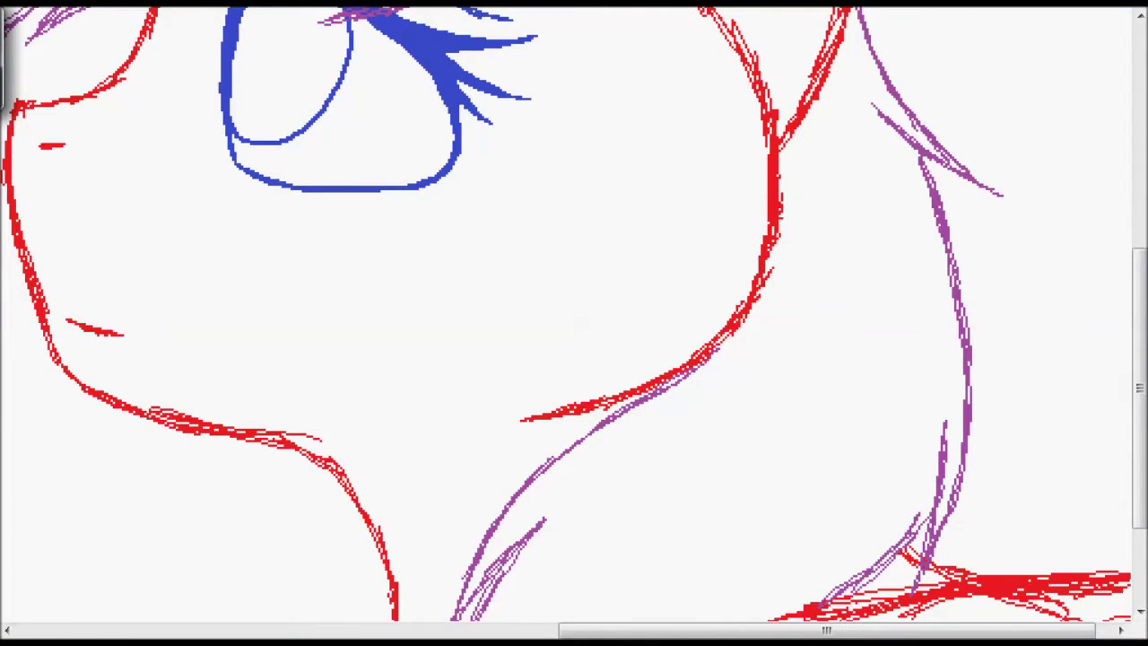
{"action": "key", "text": "ctrl+Page_Down"}
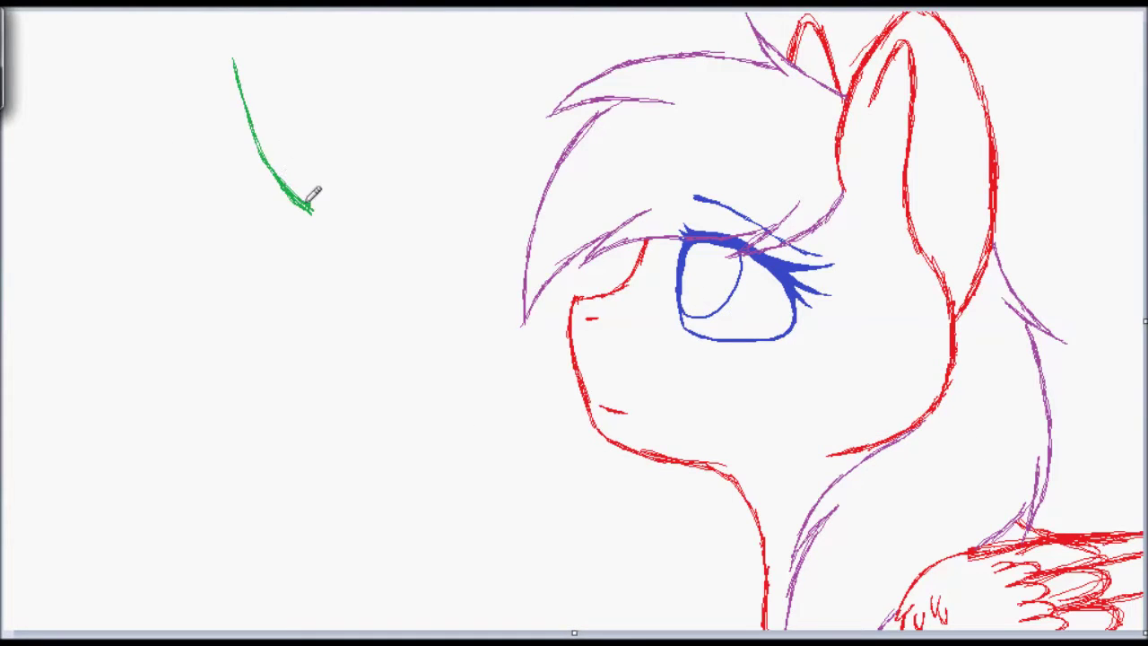
Step: Sketch a green feather with a thick curved quill and frayed lower barbs in the empty area ahead of the face
{"action": "key", "text": "ctrl+Page_Up"}
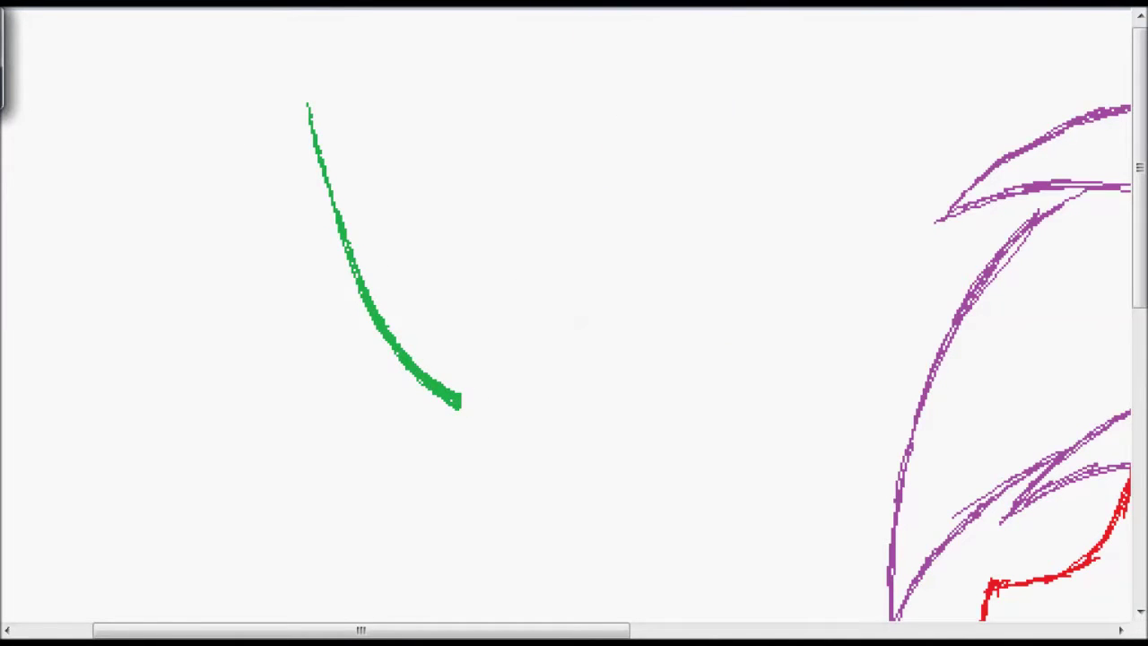
{"action": "mouse_move", "coordinate": [442, 352]}
{"action": "left_mouse_down"}
{"action": "mouse_move", "coordinate": [427, 284]}
{"action": "mouse_move", "coordinate": [289, 37]}
{"action": "left_mouse_up"}
{"action": "mouse_move", "coordinate": [340, 376]}
{"action": "left_mouse_down"}
{"action": "mouse_move", "coordinate": [314, 346]}
{"action": "mouse_move", "coordinate": [287, 38]}
{"action": "left_mouse_up"}
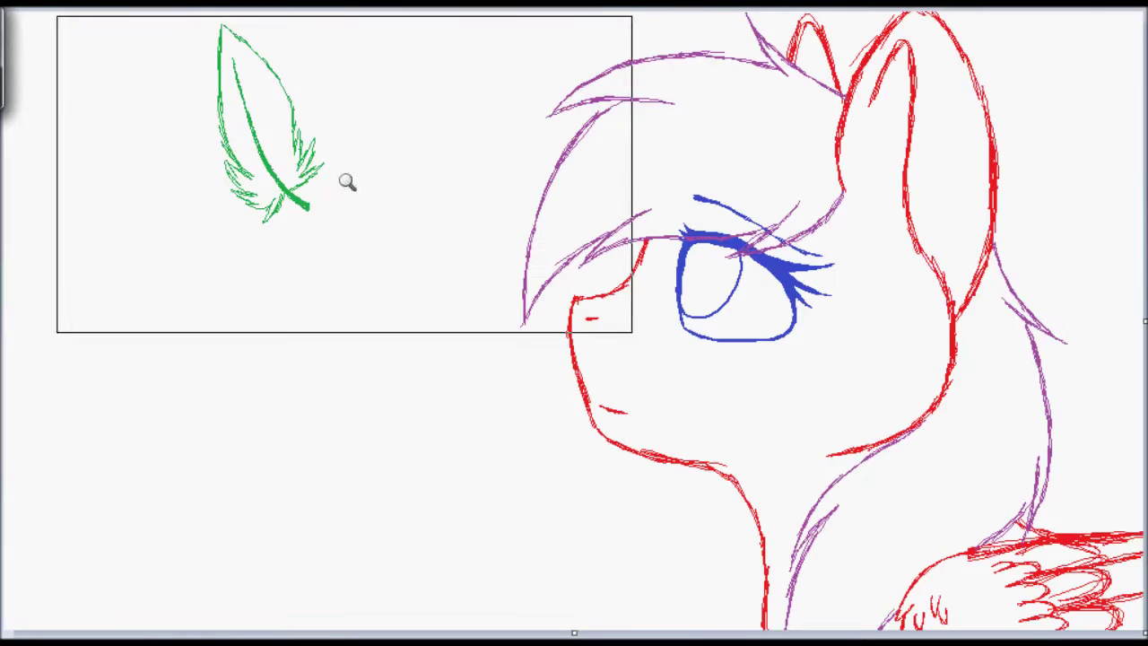
Step: Select the whole green feather, scale it down and reposition it ahead of the forelock
{"action": "left_click", "coordinate": [338, 191]}
{"action": "left_click_drag", "start_coordinate": [220, 13], "coordinate": [676, 571]}
{"action": "scroll", "coordinate": [526, 315], "scroll_direction": "down", "scroll_amount": 2}
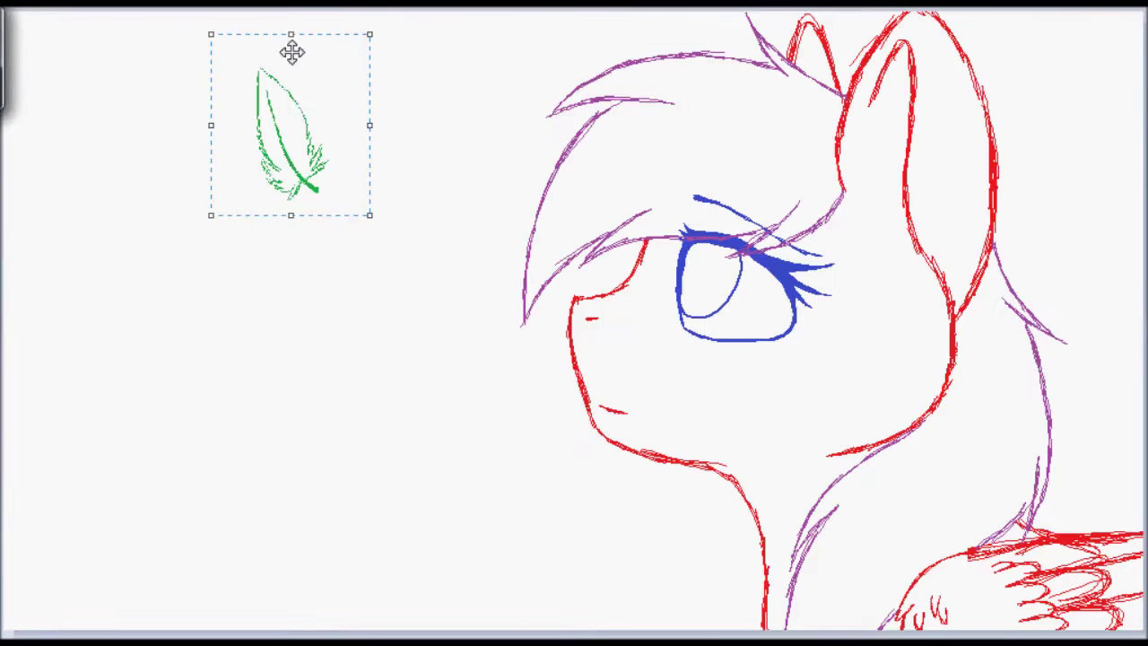
Step: Add splits in the feather's edge and fine green barb lines running to its central quill
{"action": "left_click", "coordinate": [287, 139]}
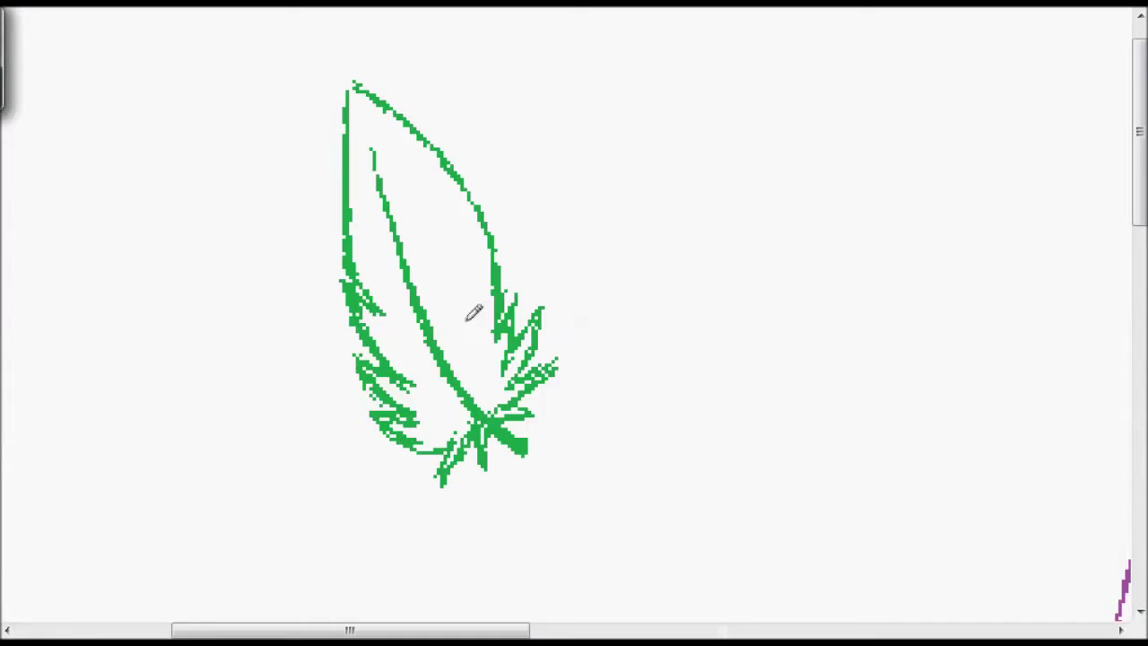
{"action": "left_click_drag", "start_coordinate": [452, 226], "coordinate": [424, 301]}
{"action": "left_click_drag", "start_coordinate": [353, 189], "coordinate": [408, 256]}
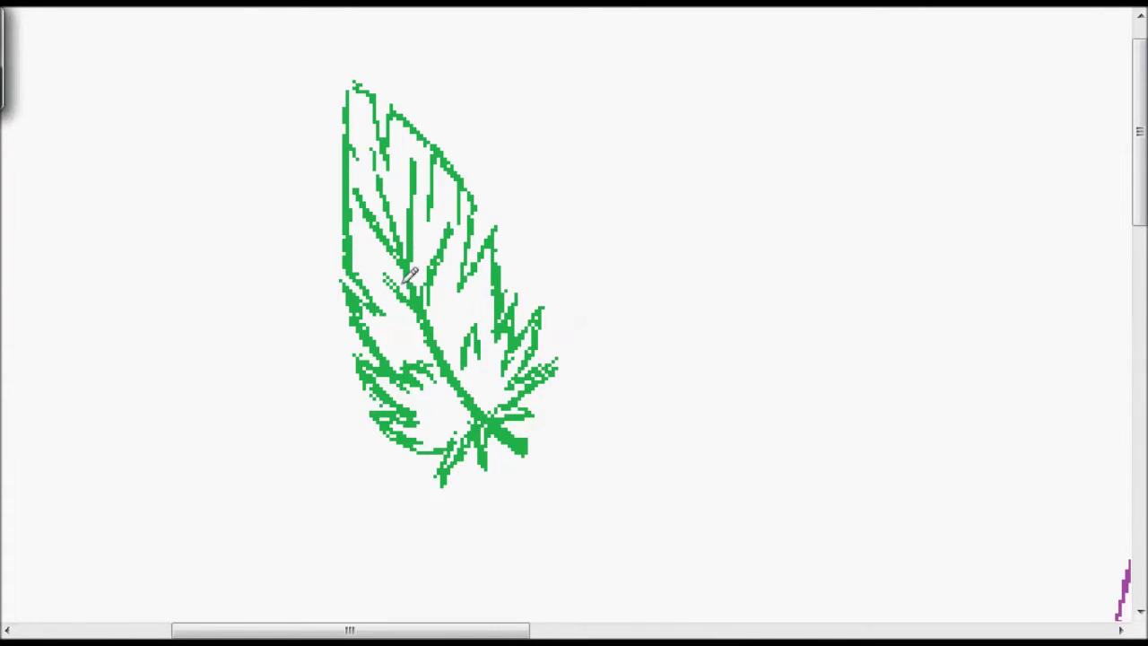
{"action": "scroll", "coordinate": [421, 348], "scroll_direction": "left", "scroll_amount": 3}
{"action": "scroll", "coordinate": [571, 292], "scroll_direction": "down", "scroll_amount": 1}
{"action": "scroll", "coordinate": [517, 141], "scroll_direction": "down", "scroll_amount": 5}
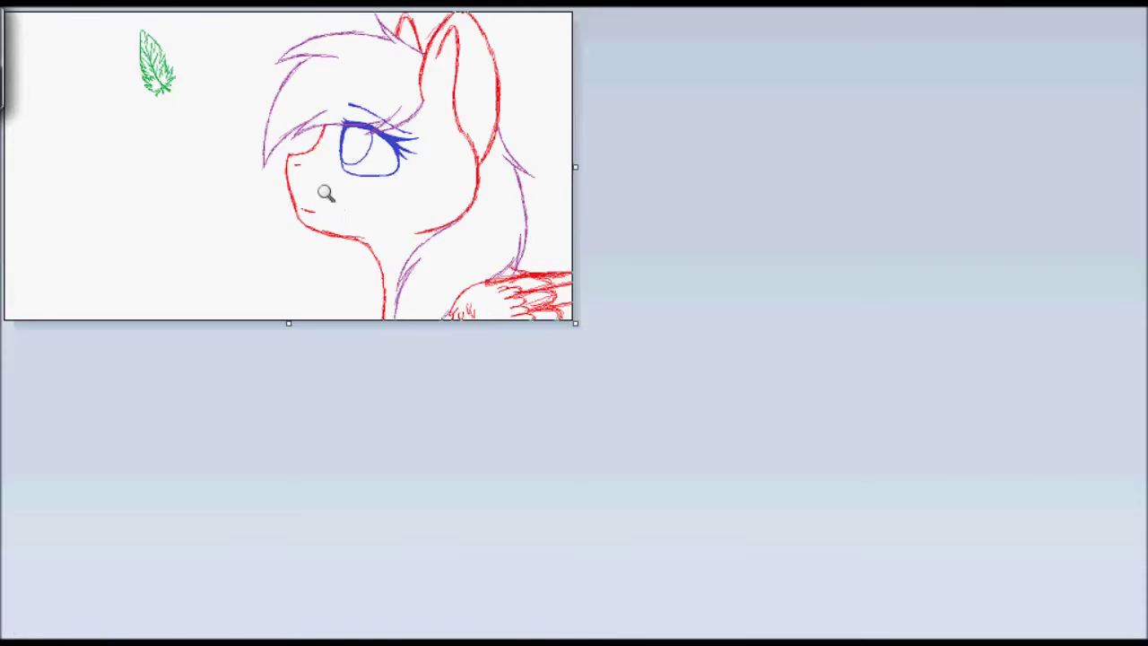
{"action": "scroll", "coordinate": [295, 218], "scroll_direction": "up", "scroll_amount": 5}
{"action": "scroll", "coordinate": [633, 246], "scroll_direction": "down", "scroll_amount": 5}
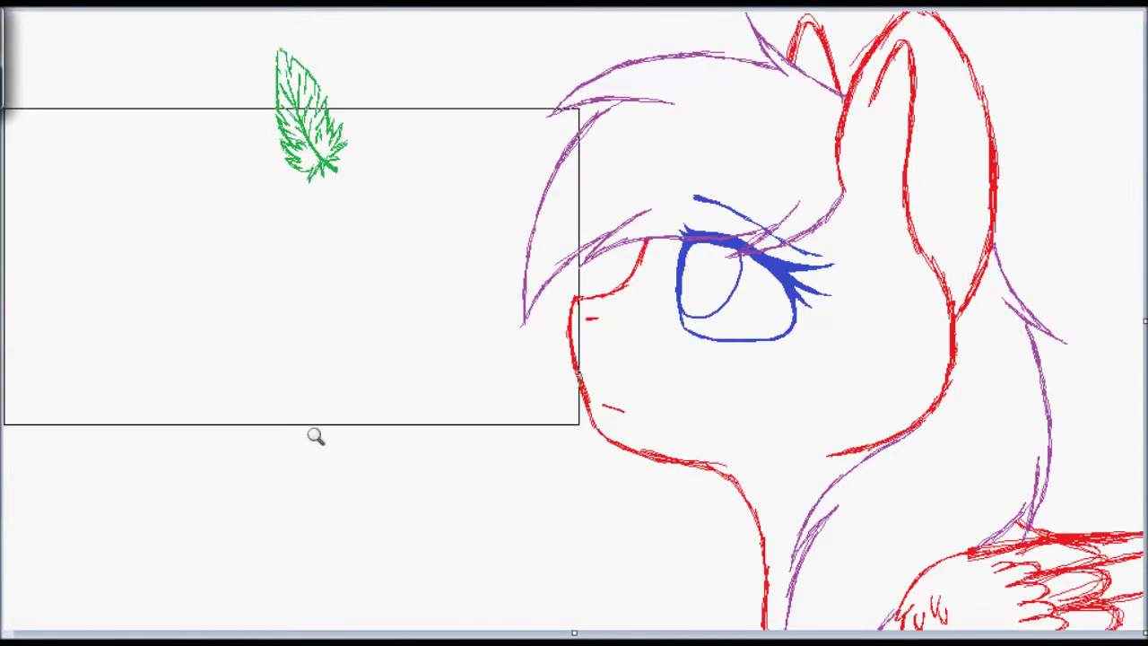
{"action": "scroll", "coordinate": [814, 85], "scroll_direction": "up", "scroll_amount": 5}
{"action": "mouse_move", "coordinate": [684, 347]}
{"action": "left_mouse_down"}
{"action": "mouse_move", "coordinate": [357, 111]}
{"action": "mouse_move", "coordinate": [279, 19]}
{"action": "left_mouse_up"}
{"action": "scroll", "coordinate": [1009, 253], "scroll_direction": "left", "scroll_amount": 15}
{"action": "left_click_drag", "start_coordinate": [1022, 256], "coordinate": [112, 426]}
{"action": "key", "text": "ctrl+z"}
{"action": "key", "text": "ctrl+z"}
{"action": "key", "text": "ctrl+z"}
Step: Ink the tuft between the ears and the forelock's long top edge with black curves over the purple sketch
{"action": "scroll", "coordinate": [661, 328], "scroll_direction": "right", "scroll_amount": 10}
{"action": "left_click_drag", "start_coordinate": [944, 359], "coordinate": [554, 20]}
{"action": "mouse_move", "coordinate": [777, 278]}
{"action": "left_mouse_down"}
{"action": "mouse_move", "coordinate": [691, 192]}
{"action": "mouse_move", "coordinate": [601, 143]}
{"action": "left_mouse_up"}
{"action": "scroll", "coordinate": [601, 143], "scroll_direction": "left", "scroll_amount": 8}
{"action": "left_click_drag", "start_coordinate": [1000, 257], "coordinate": [56, 422]}
{"action": "left_click_drag", "start_coordinate": [717, 174], "coordinate": [713, 120]}
{"action": "left_click_drag", "start_coordinate": [296, 332], "coordinate": [291, 149]}
Step: Ink the underside of the forelock's upper spike and its long front edge with black curves
{"action": "left_click_drag", "start_coordinate": [1141, 130], "coordinate": [1141, 164]}
{"action": "left_click_drag", "start_coordinate": [565, 247], "coordinate": [57, 296]}
{"action": "left_click_drag", "start_coordinate": [314, 270], "coordinate": [314, 235]}
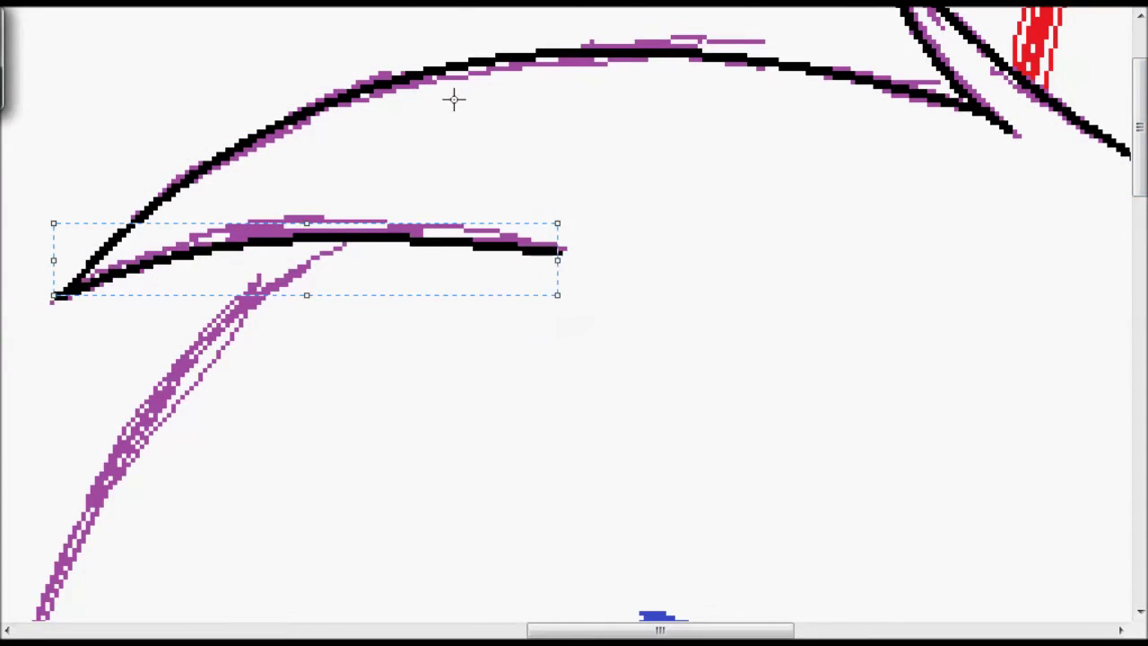
{"action": "right_click", "coordinate": [210, 290]}
{"action": "scroll", "coordinate": [210, 290], "scroll_direction": "down", "scroll_amount": 3}
{"action": "scroll", "coordinate": [574, 323], "scroll_direction": "down", "scroll_amount": 1}
{"action": "left_click_drag", "start_coordinate": [487, 12], "coordinate": [192, 615]}
{"action": "left_click_drag", "start_coordinate": [314, 367], "coordinate": [184, 367]}
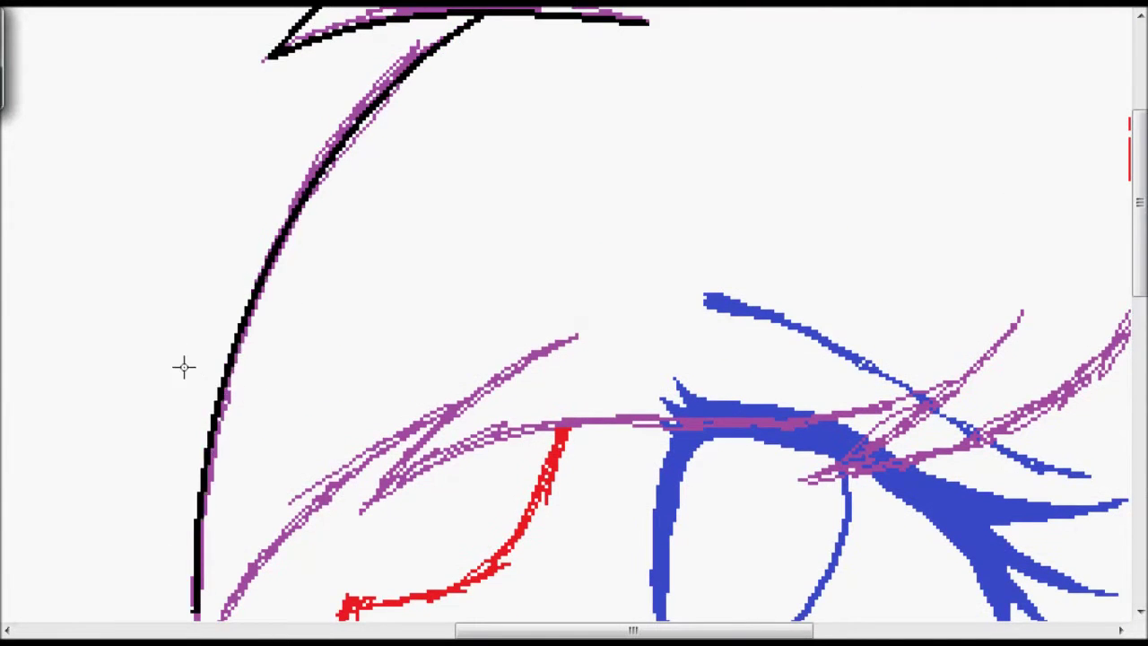
{"action": "left_click", "coordinate": [250, 267]}
Step: Ink the two diagonal fringe strands, one ahead of the forehead and one over the eye's rear, with black curves
{"action": "scroll", "coordinate": [305, 135], "scroll_direction": "up", "scroll_amount": 3}
{"action": "left_click_drag", "start_coordinate": [733, 79], "coordinate": [453, 301]}
{"action": "left_click_drag", "start_coordinate": [610, 107], "coordinate": [538, 157]}
{"action": "mouse_move", "coordinate": [453, 301]}
{"action": "left_mouse_down"}
{"action": "mouse_move", "coordinate": [924, 194]}
{"action": "mouse_move", "coordinate": [777, 185]}
{"action": "left_mouse_up"}
{"action": "right_click", "coordinate": [777, 185]}
{"action": "scroll", "coordinate": [766, 379], "scroll_direction": "right", "scroll_amount": 3}
{"action": "left_click_drag", "start_coordinate": [1045, 47], "coordinate": [758, 273]}
Step: Ink the fringe's lower edge across the eye and the strand down to the forelock's front tip in black
{"action": "mouse_move", "coordinate": [888, 193]}
{"action": "left_mouse_down"}
{"action": "mouse_move", "coordinate": [958, 152]}
{"action": "mouse_move", "coordinate": [179, 300]}
{"action": "left_mouse_up"}
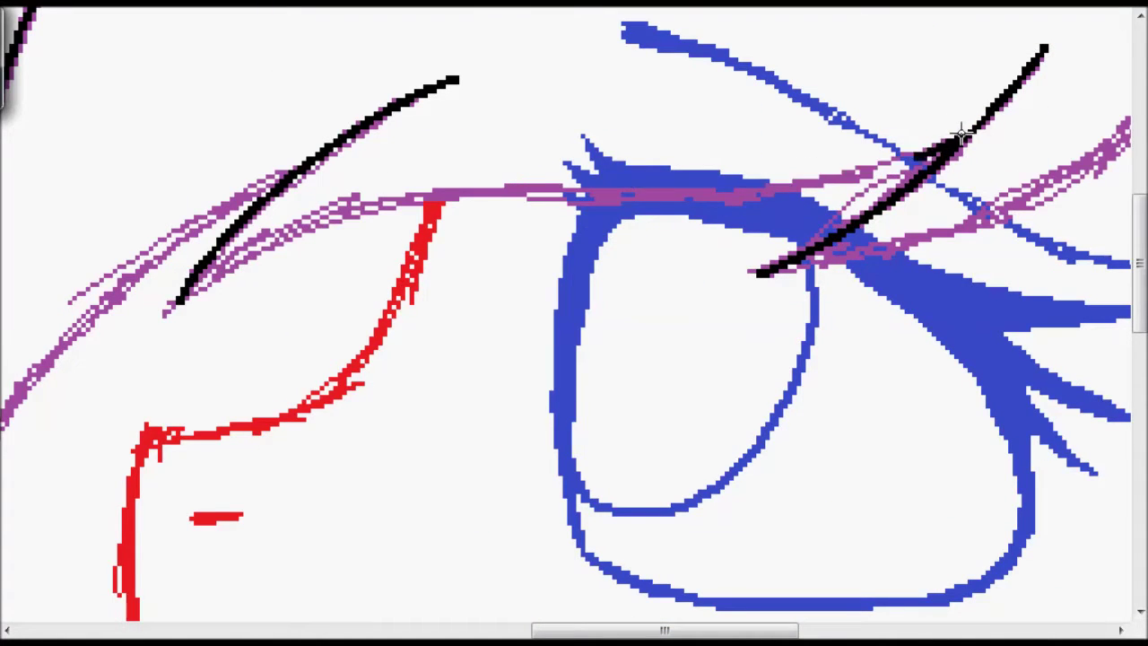
{"action": "left_click_drag", "start_coordinate": [261, 278], "coordinate": [269, 197]}
{"action": "left_click", "coordinate": [297, 122]}
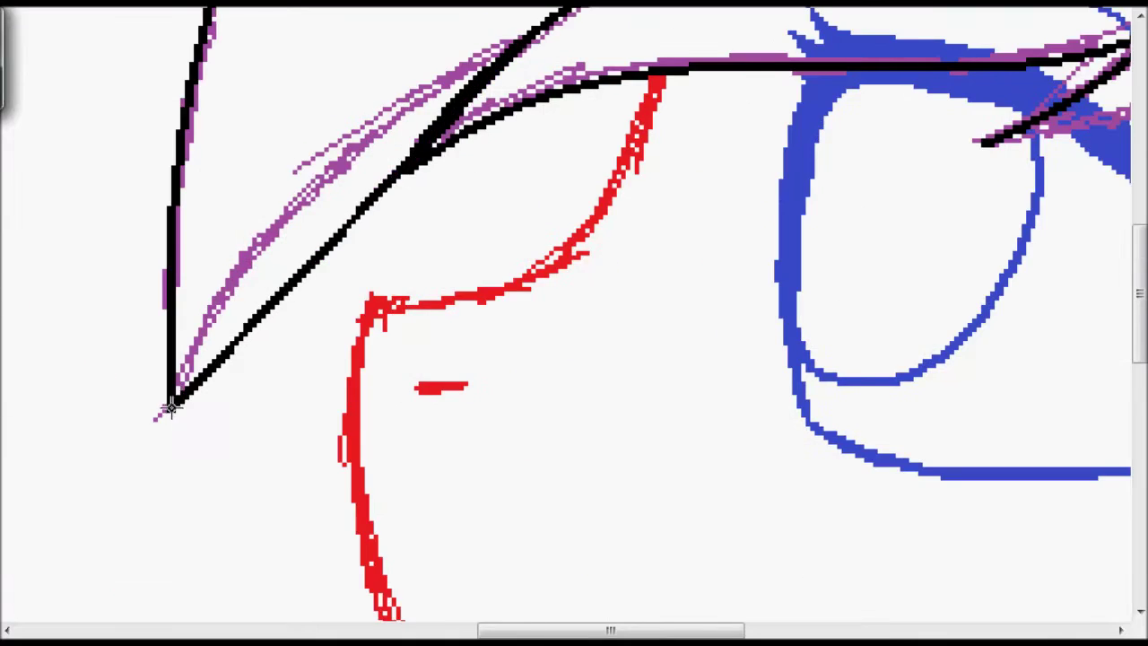
{"action": "right_click", "coordinate": [490, 252]}
Step: Ink the near ear's front edge with a black curve from its tip down to its base
{"action": "left_click_drag", "start_coordinate": [538, 382], "coordinate": [640, 13]}
{"action": "left_click_drag", "start_coordinate": [828, 154], "coordinate": [466, 207]}
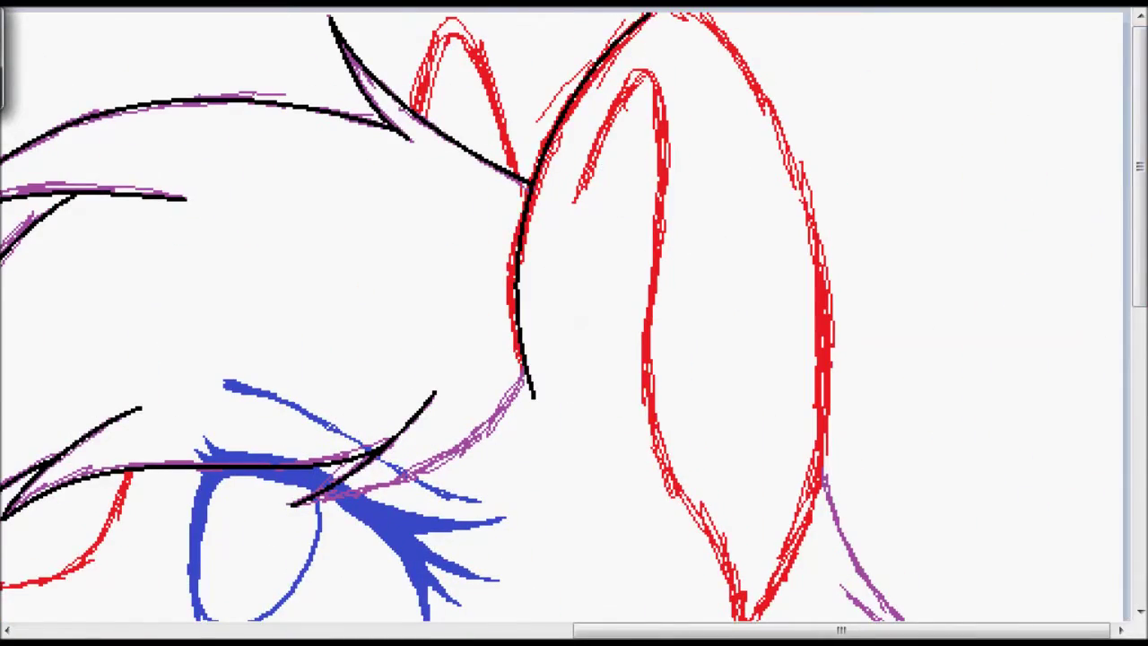
Step: Ink the fringe's rear lock with a black curve from its tip at the eyelashes up to the near ear's base
{"action": "left_click", "coordinate": [260, 395]}
{"action": "left_click_drag", "start_coordinate": [153, 461], "coordinate": [616, 224]}
{"action": "right_click", "coordinate": [623, 162]}
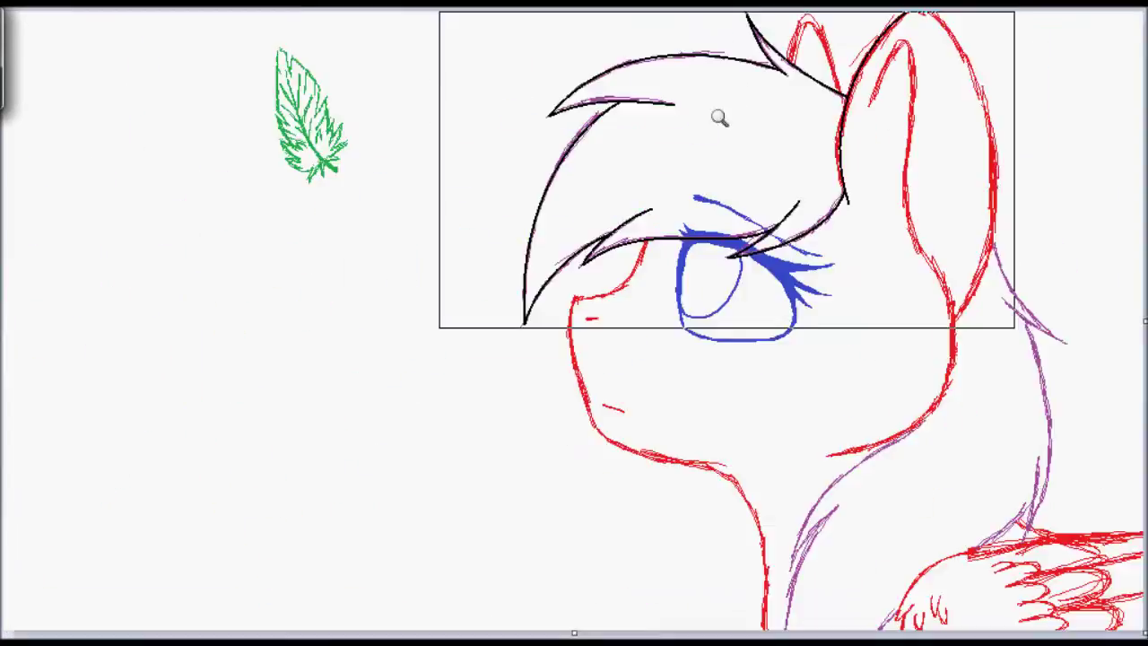
Step: Ink the near ear's rear edge with a black curve from the top down to the ear's lower point
{"action": "left_click", "coordinate": [794, 102]}
{"action": "left_click_drag", "start_coordinate": [790, 617], "coordinate": [737, 13]}
{"action": "left_click_drag", "start_coordinate": [763, 314], "coordinate": [861, 305]}
{"action": "scroll", "coordinate": [826, 512], "scroll_direction": "down", "scroll_amount": 5}
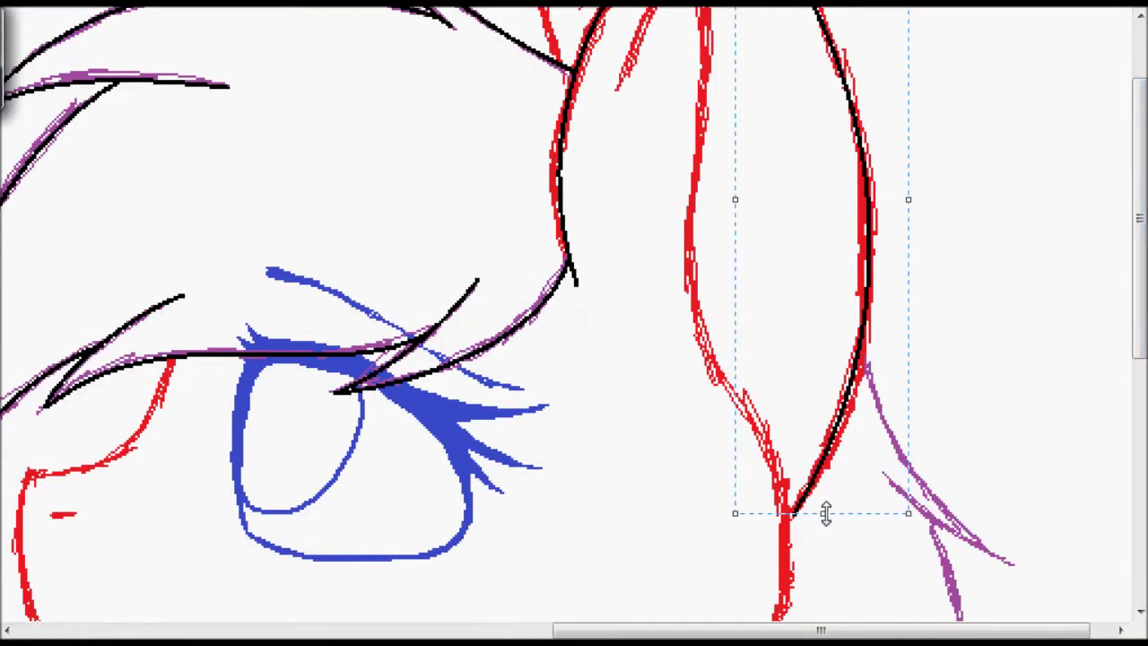
Step: Ink the near ear's inner fold with black curves over its rounded top and down to the ear's lower point
{"action": "left_click_drag", "start_coordinate": [727, 112], "coordinate": [523, 502]}
{"action": "key", "text": "ctrl+z"}
{"action": "right_click", "coordinate": [526, 491]}
{"action": "left_click", "coordinate": [808, 108]}
{"action": "left_click_drag", "start_coordinate": [581, 184], "coordinate": [664, 210]}
{"action": "left_click_drag", "start_coordinate": [628, 45], "coordinate": [634, 118]}
{"action": "left_click_drag", "start_coordinate": [649, 208], "coordinate": [695, 507]}
{"action": "left_click_drag", "start_coordinate": [675, 359], "coordinate": [634, 323]}
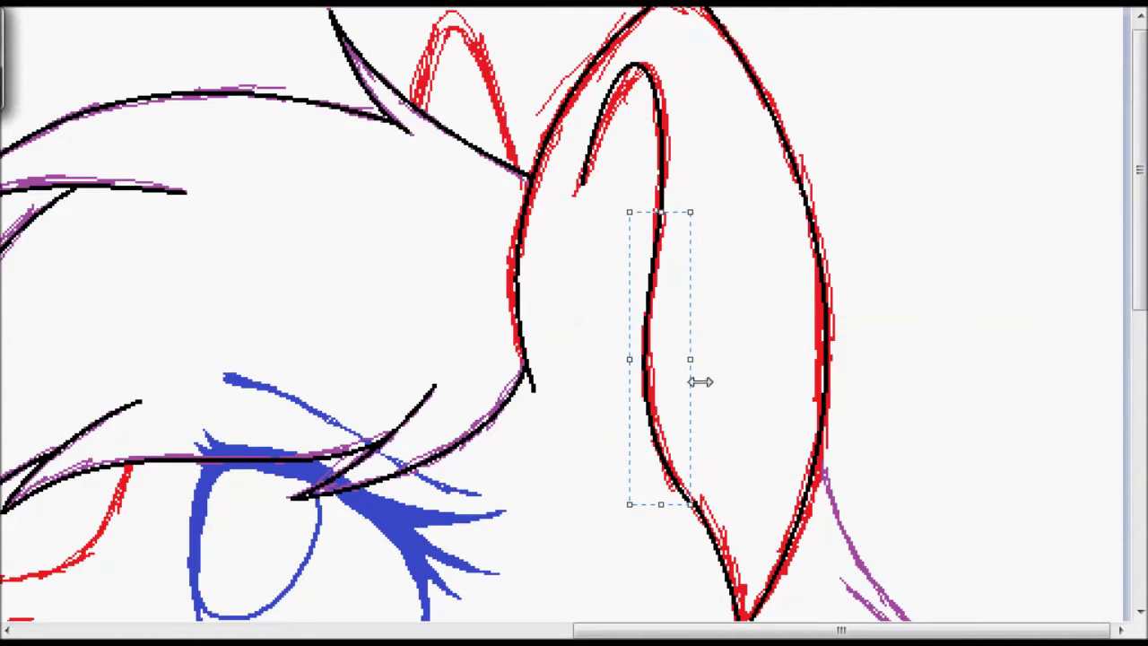
Step: Ink the cheek and jaw line below the near ear and the mane spike behind the ear in black
{"action": "left_click", "coordinate": [335, 153]}
{"action": "right_click", "coordinate": [335, 157]}
{"action": "right_click", "coordinate": [377, 403]}
{"action": "right_click", "coordinate": [373, 100]}
{"action": "left_click", "coordinate": [810, 120]}
{"action": "right_click", "coordinate": [370, 157]}
{"action": "left_click", "coordinate": [820, 62]}
{"action": "left_click_drag", "start_coordinate": [672, 21], "coordinate": [885, 346]}
{"action": "mouse_move", "coordinate": [779, 184]}
{"action": "left_mouse_down"}
{"action": "mouse_move", "coordinate": [735, 289]}
{"action": "mouse_move", "coordinate": [761, 293]}
{"action": "left_mouse_up"}
{"action": "right_click", "coordinate": [760, 293]}
Step: Ink the mane's long rear edge down to the wing and the short strand just inside it in black
{"action": "left_click_drag", "start_coordinate": [903, 51], "coordinate": [903, 410]}
{"action": "left_click_drag", "start_coordinate": [902, 269], "coordinate": [917, 295]}
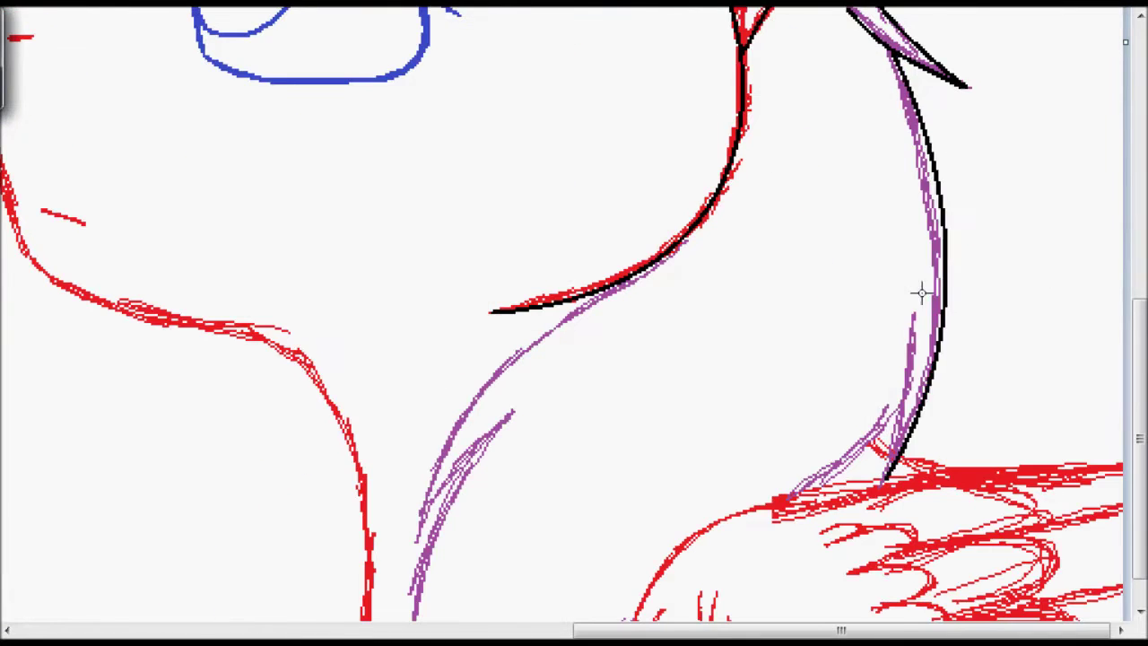
{"action": "left_click", "coordinate": [918, 295]}
{"action": "left_click", "coordinate": [430, 160]}
{"action": "left_click_drag", "start_coordinate": [448, 218], "coordinate": [287, 551]}
{"action": "left_click_drag", "start_coordinate": [303, 392], "coordinate": [302, 392]}
Step: Ink the wing's rounded front edge with a black curve from the mane's lower tip to the wing's base
{"action": "key", "text": "ctrl+Page_Up"}
{"action": "left_click_drag", "start_coordinate": [833, 243], "coordinate": [239, 564]}
{"action": "left_click_drag", "start_coordinate": [359, 403], "coordinate": [269, 351]}
Step: Ink the small U-shaped feather tufts at the lower front of the wing in black
{"action": "left_click_drag", "start_coordinate": [302, 509], "coordinate": [238, 574]}
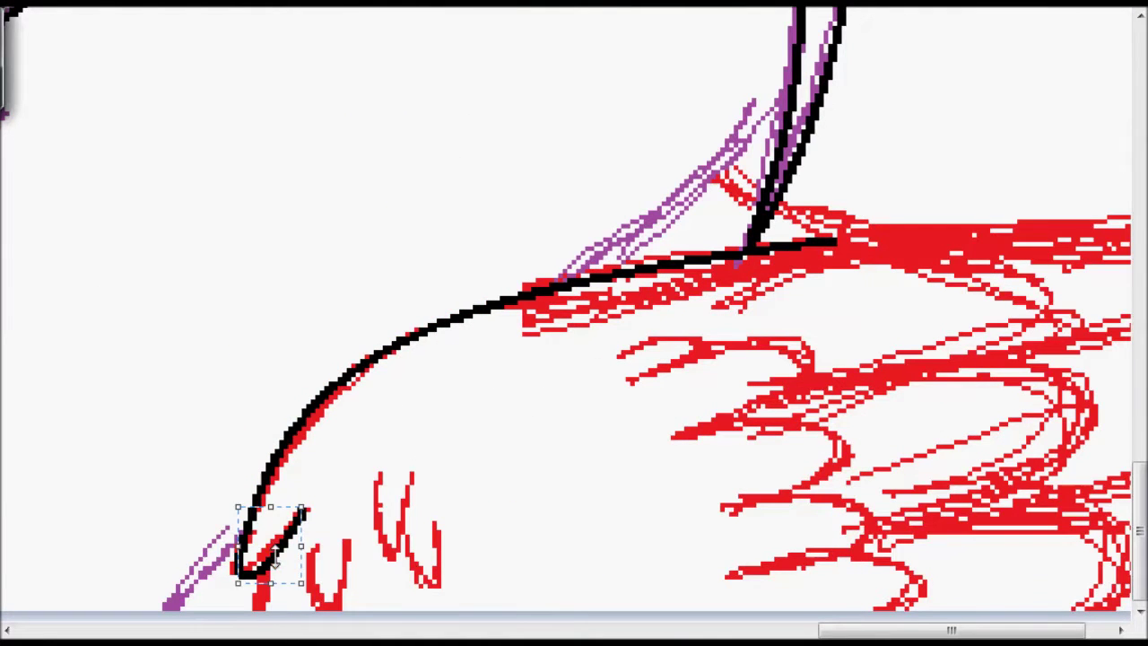
{"action": "left_click_drag", "start_coordinate": [373, 476], "coordinate": [414, 476]}
{"action": "mouse_move", "coordinate": [395, 475]}
{"action": "left_mouse_down"}
{"action": "mouse_move", "coordinate": [407, 568]}
{"action": "mouse_move", "coordinate": [437, 556]}
{"action": "left_mouse_up"}
{"action": "left_click_drag", "start_coordinate": [309, 538], "coordinate": [349, 538]}
{"action": "left_click_drag", "start_coordinate": [329, 543], "coordinate": [329, 610]}
Step: Ink the wing's uppermost large rounded feather and the column of small scalloped feathers inside it in black
{"action": "scroll", "coordinate": [545, 38], "scroll_direction": "right", "scroll_amount": 2}
{"action": "mouse_move", "coordinate": [729, 242]}
{"action": "left_mouse_down"}
{"action": "mouse_move", "coordinate": [704, 387]}
{"action": "mouse_move", "coordinate": [1048, 351]}
{"action": "left_mouse_up"}
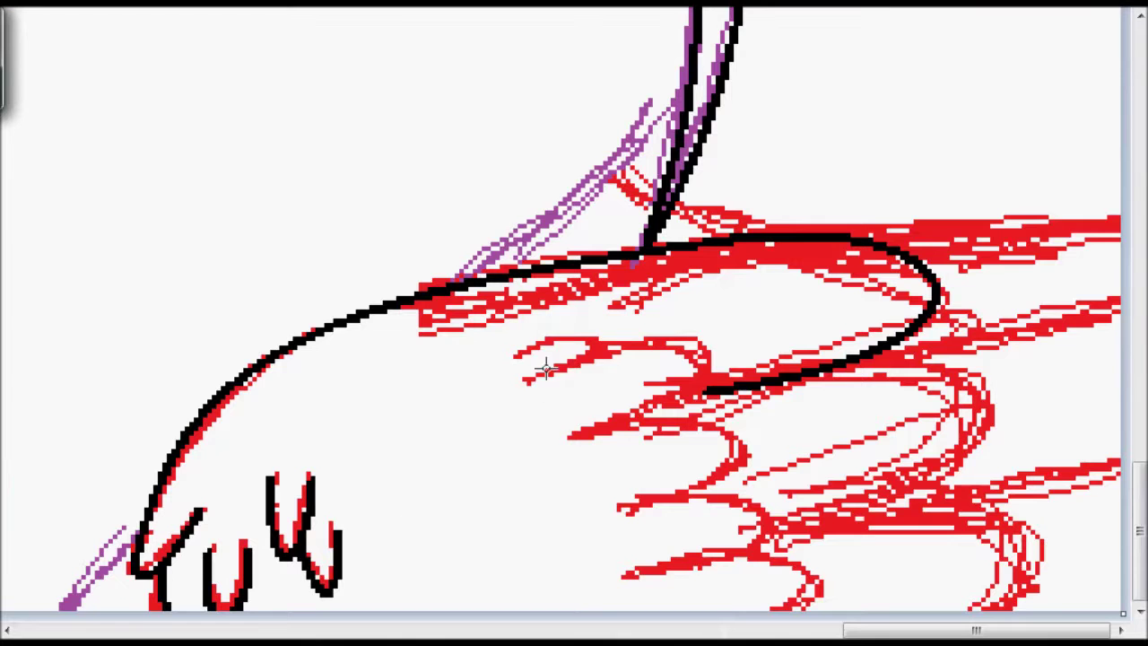
{"action": "left_click_drag", "start_coordinate": [530, 370], "coordinate": [592, 438]}
{"action": "mouse_move", "coordinate": [561, 403]}
{"action": "left_mouse_down"}
{"action": "mouse_move", "coordinate": [717, 360]}
{"action": "mouse_move", "coordinate": [783, 398]}
{"action": "left_mouse_up"}
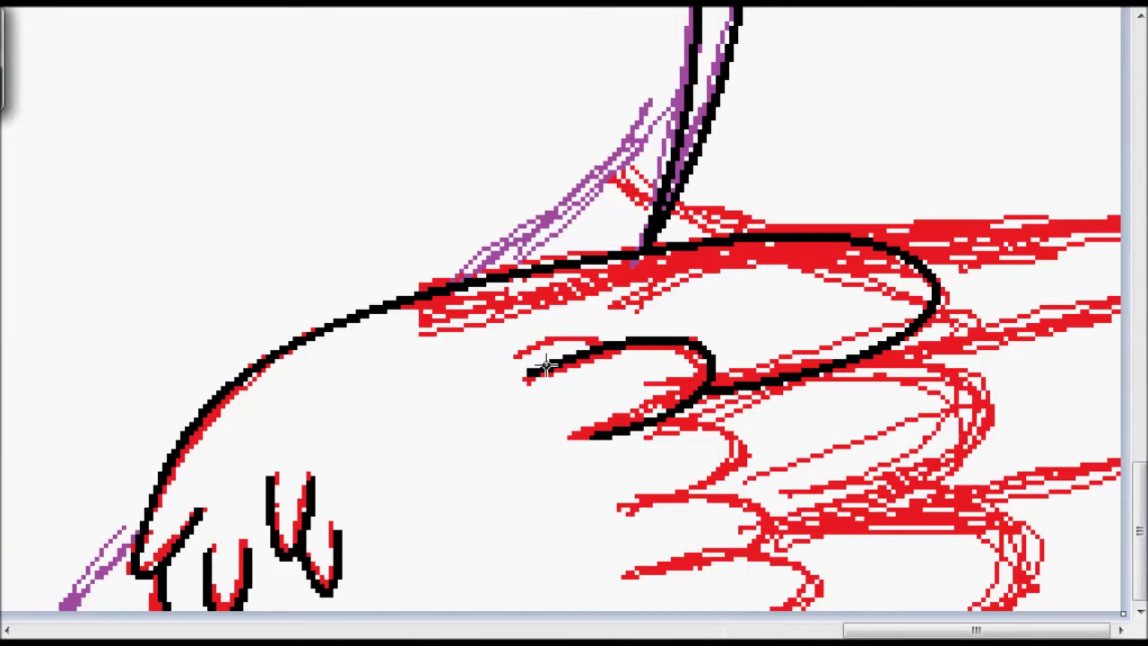
{"action": "left_click_drag", "start_coordinate": [687, 404], "coordinate": [621, 509]}
{"action": "left_click_drag", "start_coordinate": [664, 457], "coordinate": [772, 462]}
{"action": "mouse_move", "coordinate": [659, 574]}
{"action": "left_mouse_down"}
{"action": "mouse_move", "coordinate": [776, 529]}
{"action": "mouse_move", "coordinate": [812, 606]}
{"action": "left_mouse_up"}
Step: Ink the second and third large rounded feathers of the wing with black curves
{"action": "left_click_drag", "start_coordinate": [891, 350], "coordinate": [781, 527]}
{"action": "left_click_drag", "start_coordinate": [839, 440], "coordinate": [995, 457]}
{"action": "left_click_drag", "start_coordinate": [897, 504], "coordinate": [1031, 610]}
{"action": "left_click_drag", "start_coordinate": [965, 556], "coordinate": [1072, 574]}
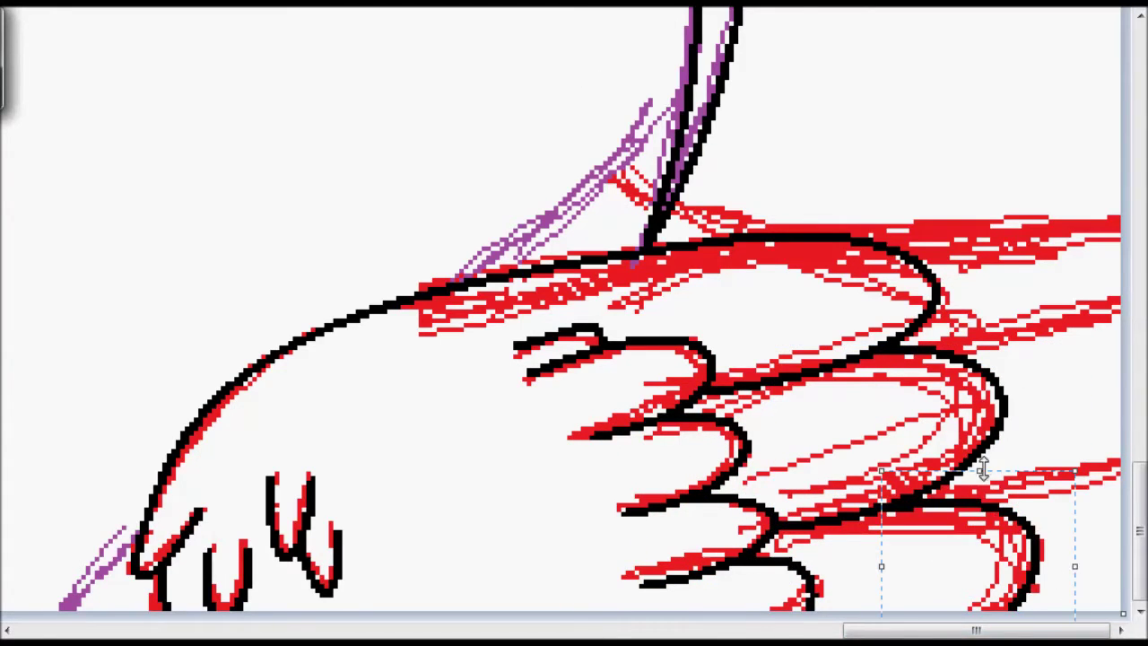
Step: Ink the edges of the wing's long outer feathers in black from the rounded feathers to the canvas edge
{"action": "left_click_drag", "start_coordinate": [897, 244], "coordinate": [1119, 231]}
{"action": "left_click_drag", "start_coordinate": [1031, 235], "coordinate": [1031, 229]}
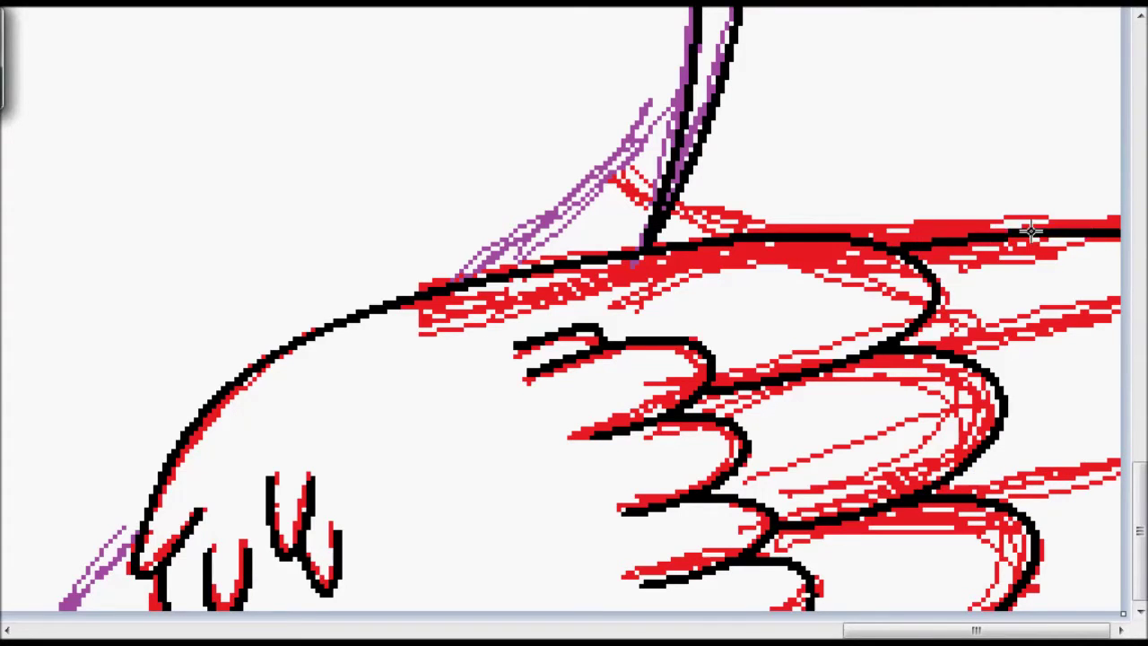
{"action": "left_click_drag", "start_coordinate": [949, 347], "coordinate": [1121, 309]}
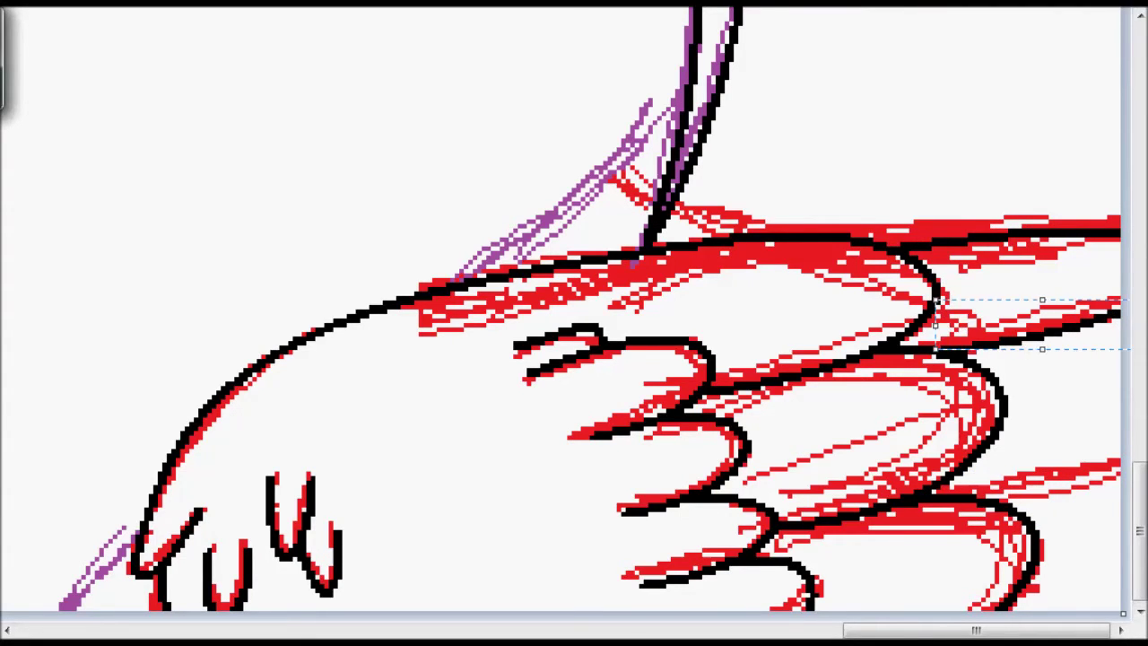
Step: Ink the mane's lower edge with a black curve from the inner strand down to the top of the wing
{"action": "right_click", "coordinate": [466, 225]}
{"action": "left_click", "coordinate": [466, 225]}
{"action": "left_click_drag", "start_coordinate": [683, 126], "coordinate": [427, 334]}
{"action": "left_click_drag", "start_coordinate": [630, 209], "coordinate": [617, 201]}
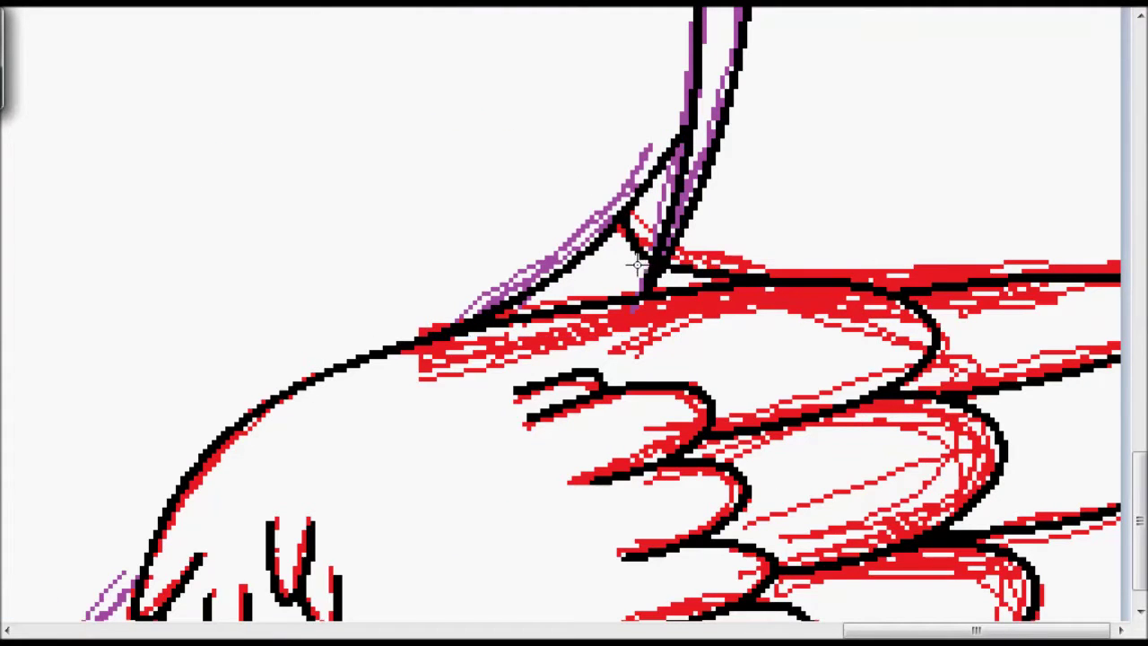
Step: Ink the mane's pointed front strand and the lower strand running down beside the neck in black
{"action": "scroll", "coordinate": [471, 240], "scroll_direction": "left", "scroll_amount": 5}
{"action": "mouse_move", "coordinate": [467, 438]}
{"action": "left_mouse_down"}
{"action": "mouse_move", "coordinate": [606, 237]}
{"action": "mouse_move", "coordinate": [525, 328]}
{"action": "left_mouse_up"}
{"action": "left_click_drag", "start_coordinate": [565, 293], "coordinate": [446, 613]}
{"action": "left_click_drag", "start_coordinate": [462, 467], "coordinate": [451, 489]}
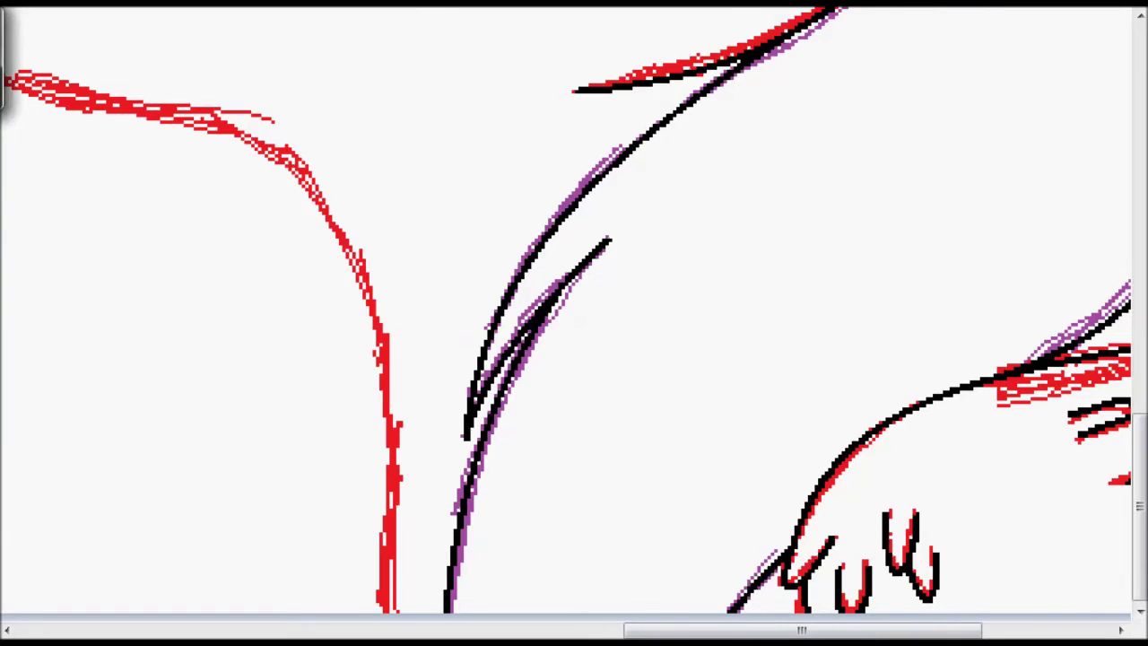
Step: Ink the bridge of the face with a black curve from the fringe down to the tip of the nose
{"action": "scroll", "coordinate": [574, 313], "scroll_direction": "up", "scroll_amount": 5}
{"action": "scroll", "coordinate": [574, 314], "scroll_direction": "left", "scroll_amount": 5}
{"action": "left_click_drag", "start_coordinate": [619, 108], "coordinate": [410, 272]}
{"action": "key", "text": "ctrl+z"}
{"action": "left_click_drag", "start_coordinate": [619, 108], "coordinate": [411, 281]}
{"action": "left_click_drag", "start_coordinate": [515, 193], "coordinate": [538, 277]}
Step: Ink the muzzle's front edge in black from the tip of the nose down and around the chin
{"action": "scroll", "coordinate": [538, 277], "scroll_direction": "up", "scroll_amount": 2}
{"action": "left_click_drag", "start_coordinate": [408, 280], "coordinate": [426, 555]}
{"action": "left_click_drag", "start_coordinate": [431, 441], "coordinate": [417, 421]}
{"action": "scroll", "coordinate": [351, 97], "scroll_direction": "down", "scroll_amount": 2}
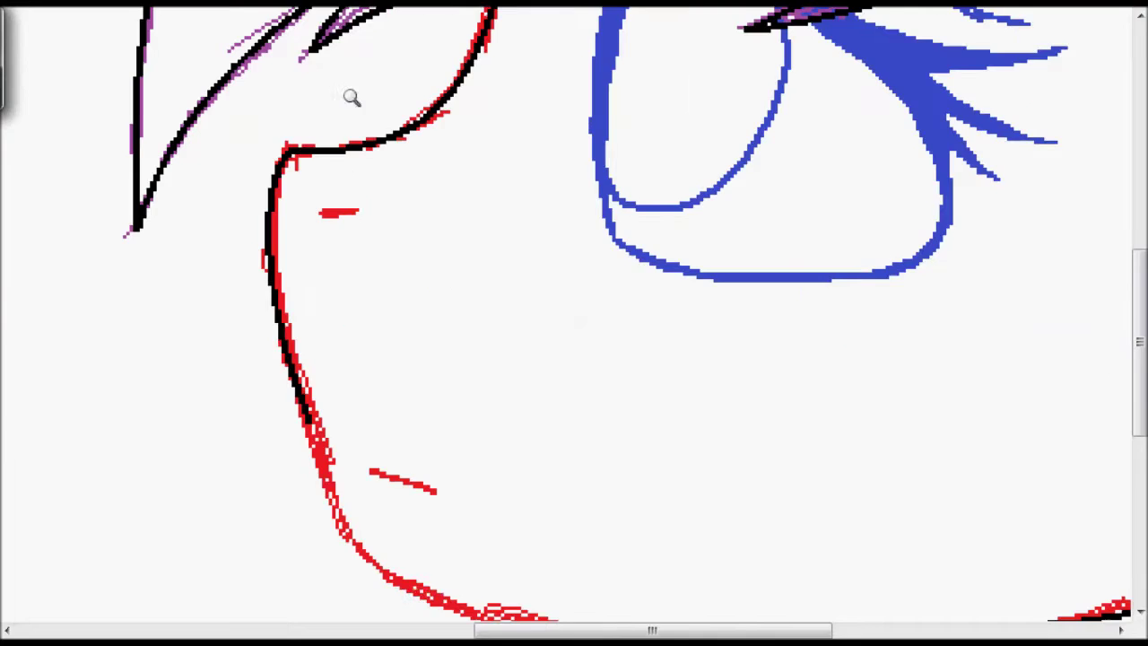
{"action": "left_click", "coordinate": [351, 97]}
{"action": "left_click_drag", "start_coordinate": [294, 200], "coordinate": [383, 386]}
{"action": "left_click_drag", "start_coordinate": [339, 355], "coordinate": [393, 387]}
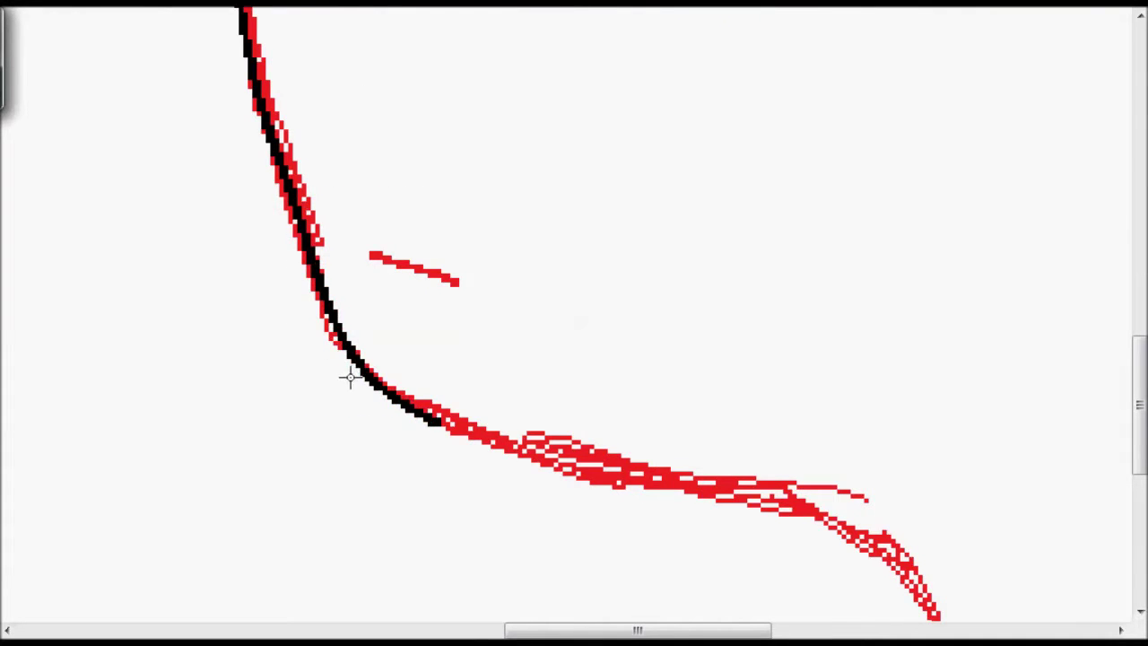
Step: Ink the underside of the jaw with a black curve from the chin back to the throat
{"action": "scroll", "coordinate": [350, 377], "scroll_direction": "down", "scroll_amount": 5}
{"action": "scroll", "coordinate": [350, 376], "scroll_direction": "right", "scroll_amount": 5}
{"action": "left_click_drag", "start_coordinate": [170, 138], "coordinate": [684, 349]}
{"action": "mouse_move", "coordinate": [280, 181]}
{"action": "left_mouse_down"}
{"action": "mouse_move", "coordinate": [371, 218]}
{"action": "mouse_move", "coordinate": [321, 186]}
{"action": "left_mouse_up"}
{"action": "scroll", "coordinate": [661, 479], "scroll_direction": "down", "scroll_amount": 2}
Step: Ink the neck's front edge with black curves from the throat down to the canvas edge
{"action": "left_click", "coordinate": [661, 479]}
{"action": "mouse_move", "coordinate": [308, 98]}
{"action": "left_mouse_down"}
{"action": "mouse_move", "coordinate": [353, 622]}
{"action": "mouse_move", "coordinate": [378, 296]}
{"action": "left_mouse_up"}
{"action": "left_click_drag", "start_coordinate": [367, 502], "coordinate": [372, 538]}
{"action": "scroll", "coordinate": [278, 224], "scroll_direction": "down", "scroll_amount": 2}
Step: Ink the nostril and the short mouth line on the muzzle in black
{"action": "scroll", "coordinate": [278, 224], "scroll_direction": "up", "scroll_amount": 2}
{"action": "scroll", "coordinate": [566, 315], "scroll_direction": "up", "scroll_amount": 3}
{"action": "left_click_drag", "start_coordinate": [348, 174], "coordinate": [400, 168]}
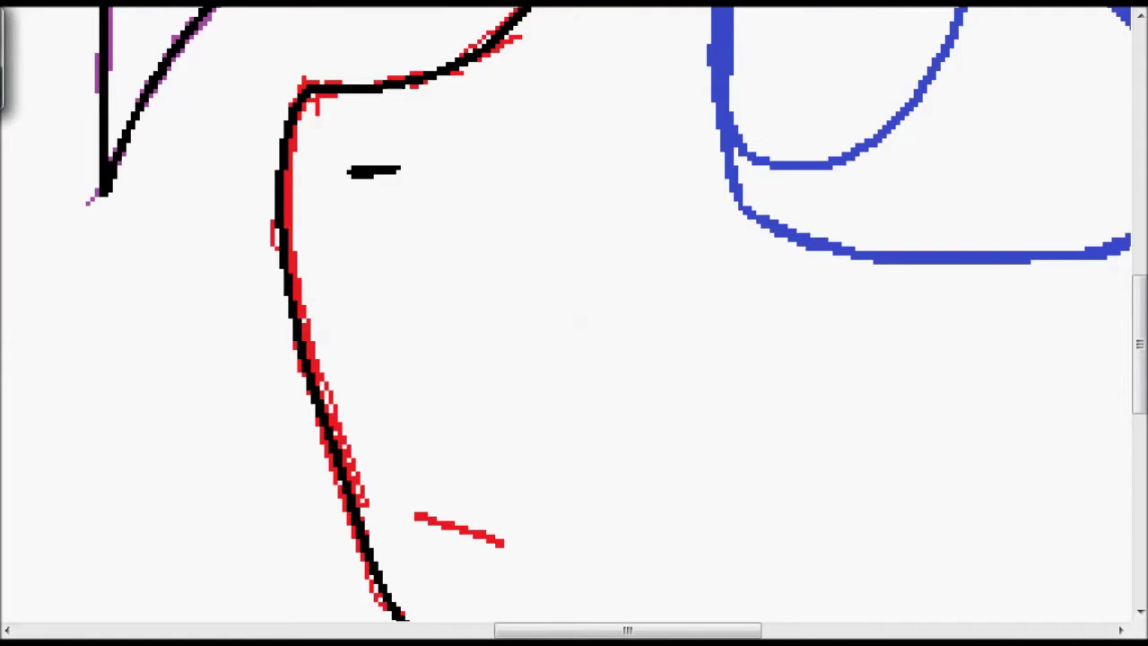
{"action": "scroll", "coordinate": [356, 167], "scroll_direction": "down", "scroll_amount": 3}
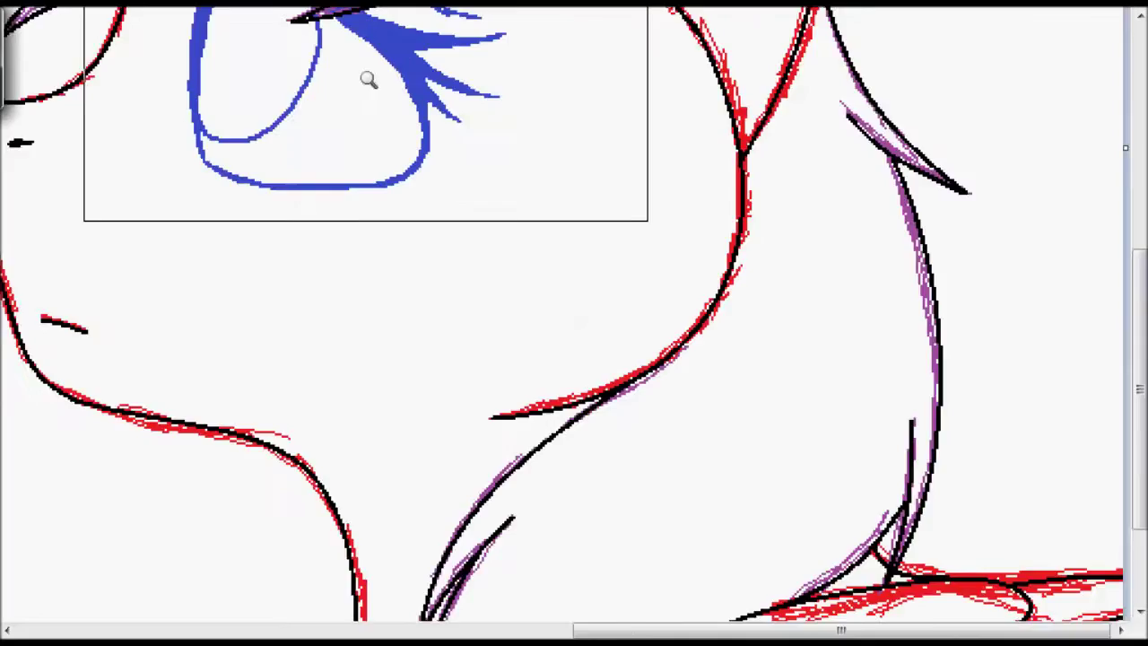
Step: Touch up the blue upper eyelid and eyebrow where the purple and black fringe lines cross them
{"action": "left_click", "coordinate": [371, 77]}
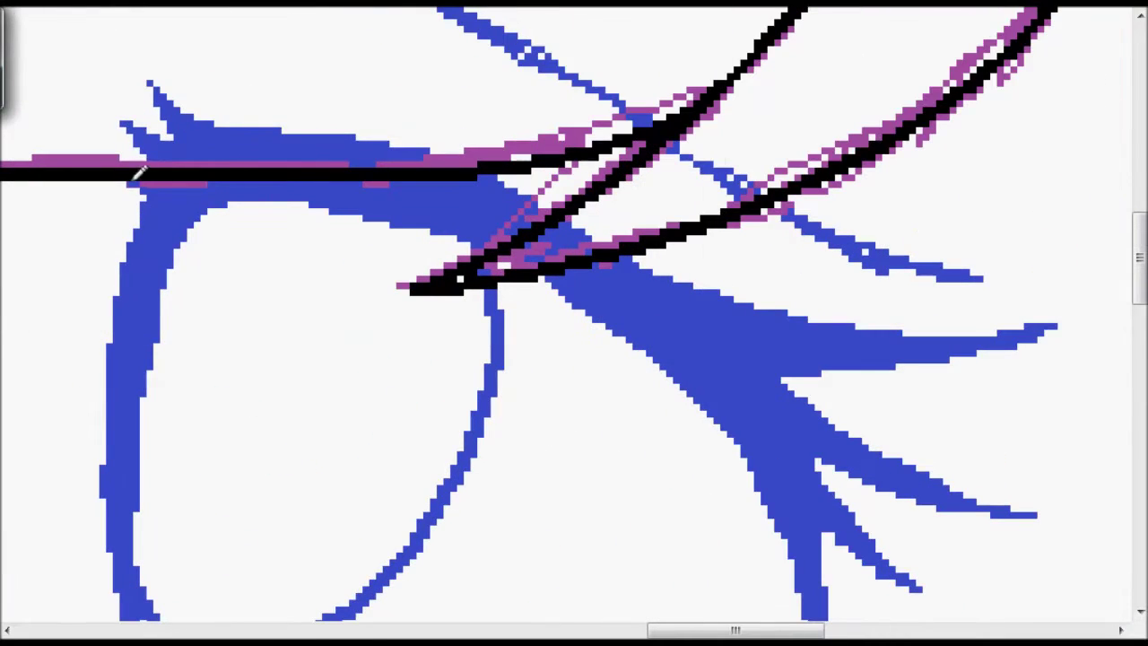
{"action": "left_click_drag", "start_coordinate": [118, 145], "coordinate": [377, 180]}
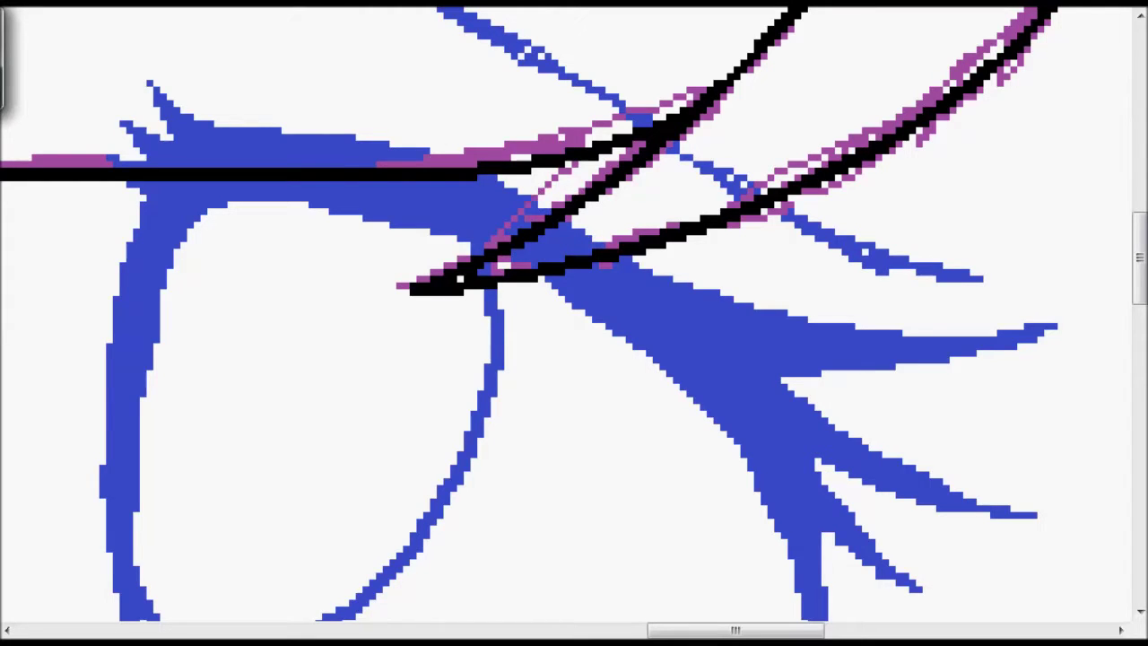
{"action": "scroll", "coordinate": [549, 196], "scroll_direction": "down", "scroll_amount": 1}
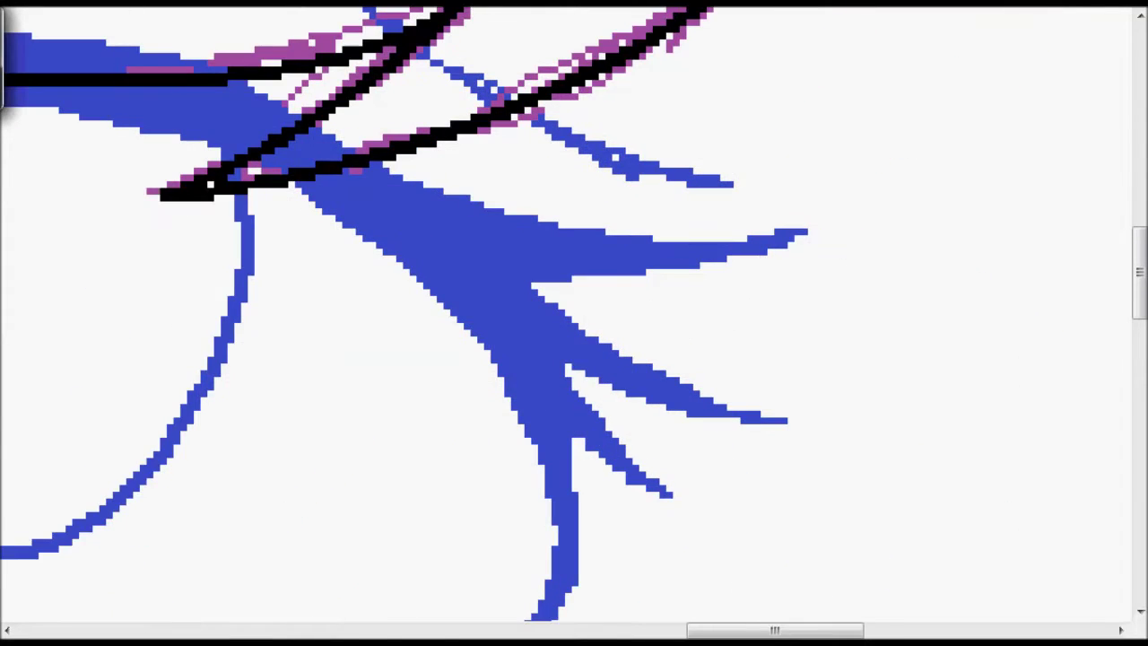
{"action": "scroll", "coordinate": [399, 103], "scroll_direction": "left", "scroll_amount": 1}
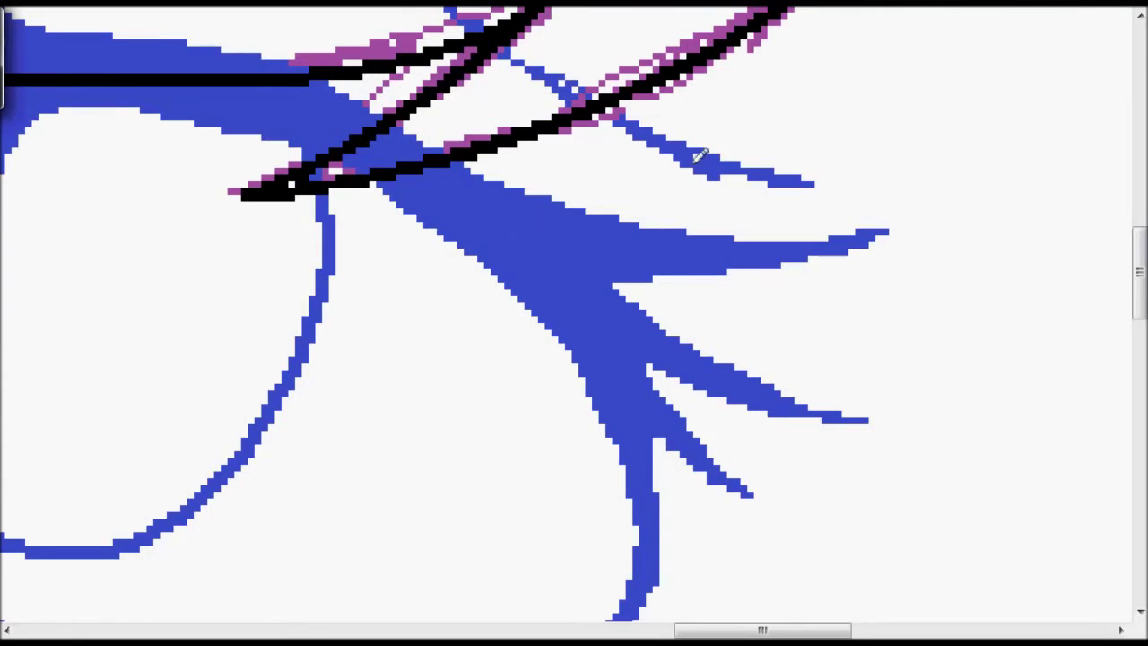
{"action": "scroll", "coordinate": [356, 164], "scroll_direction": "up", "scroll_amount": 2}
{"action": "scroll", "coordinate": [357, 164], "scroll_direction": "left", "scroll_amount": 1}
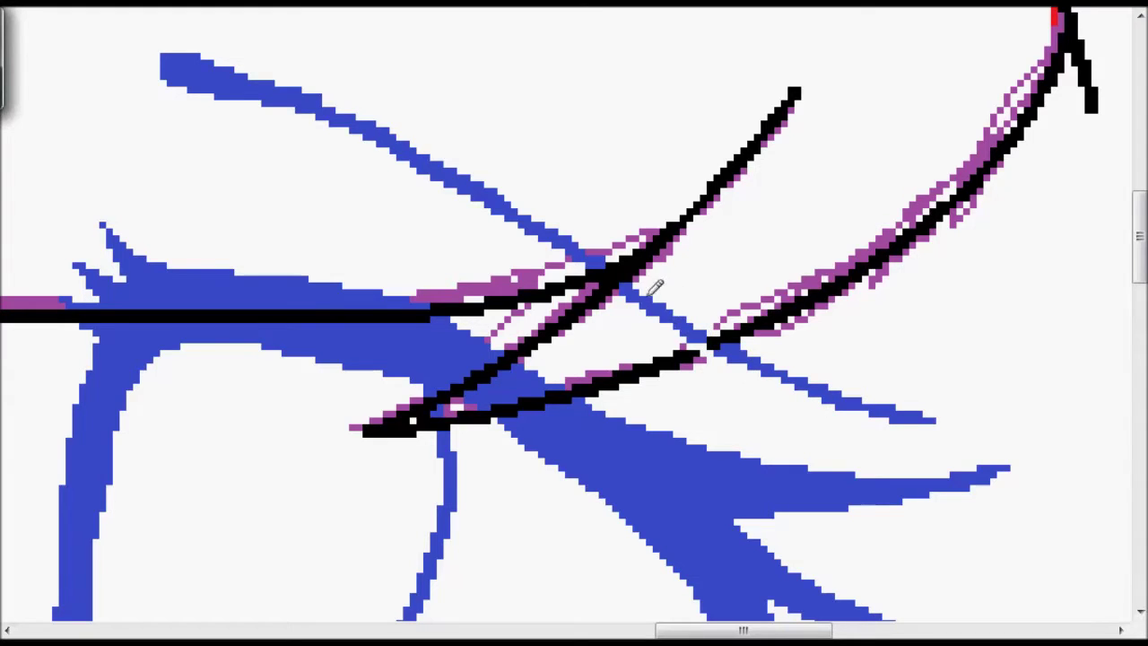
Step: Erase the purple and red sketch lines around the black inking and recolour the blue eye and eyebrow black
{"action": "scroll", "coordinate": [704, 340], "scroll_direction": "down", "scroll_amount": 5}
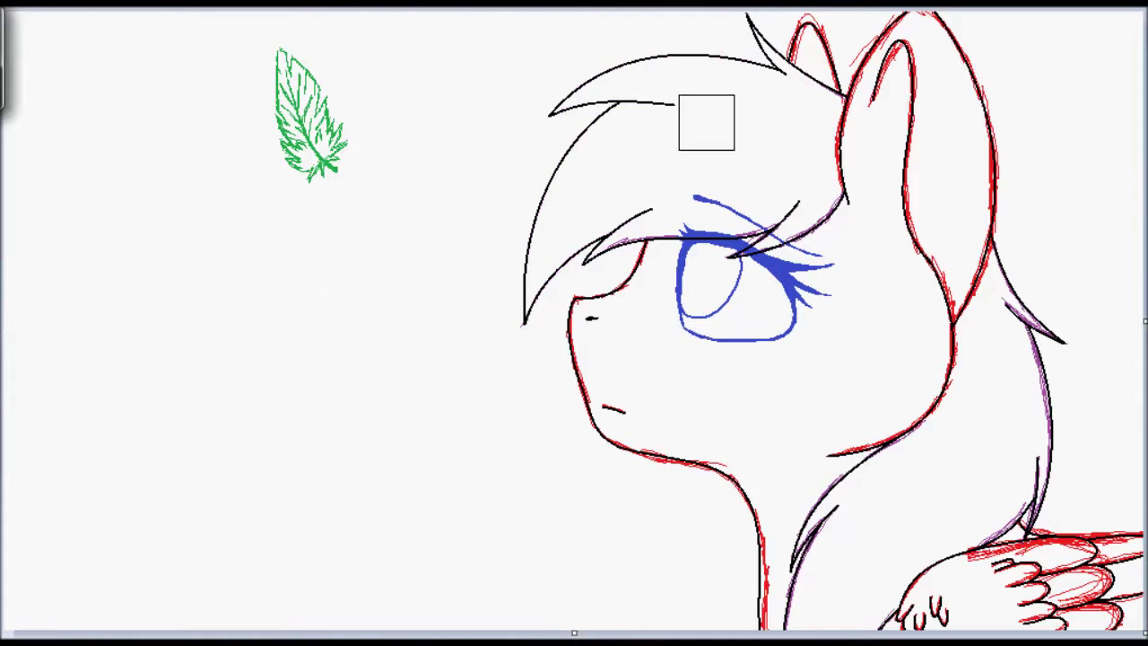
{"action": "left_click", "coordinate": [709, 293]}
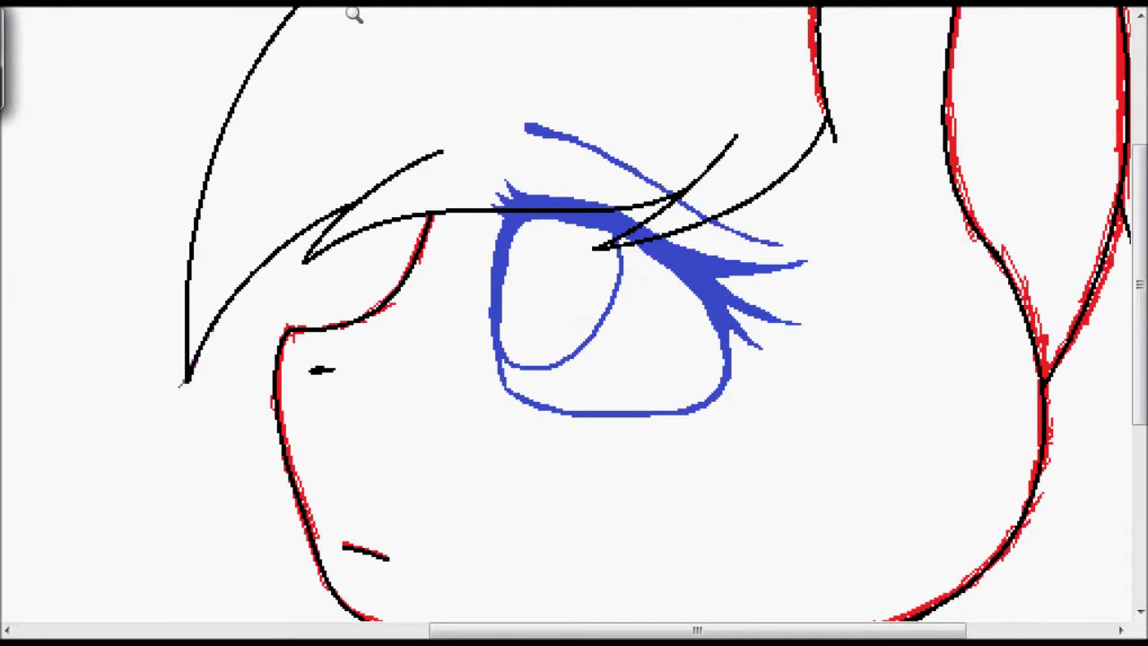
{"action": "left_click", "coordinate": [380, 206]}
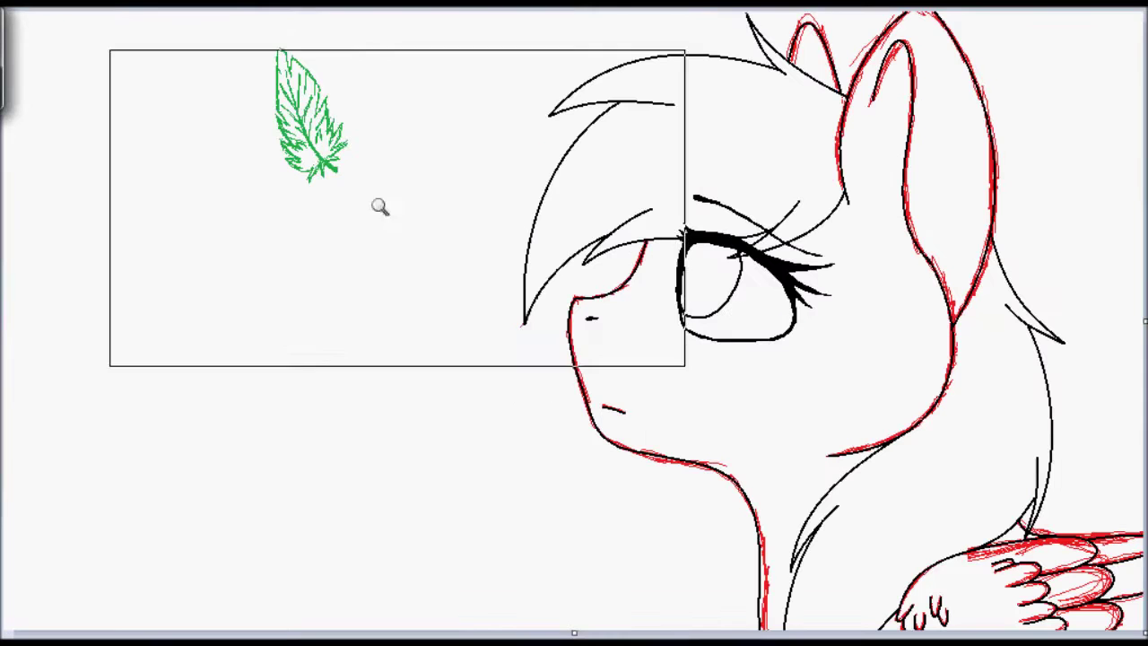
{"action": "left_click_drag", "start_coordinate": [799, 54], "coordinate": [917, 38]}
Step: Ink the green feather's curved upper edge, its tip and the long smooth edge opposite in black
{"action": "left_click", "coordinate": [382, 161]}
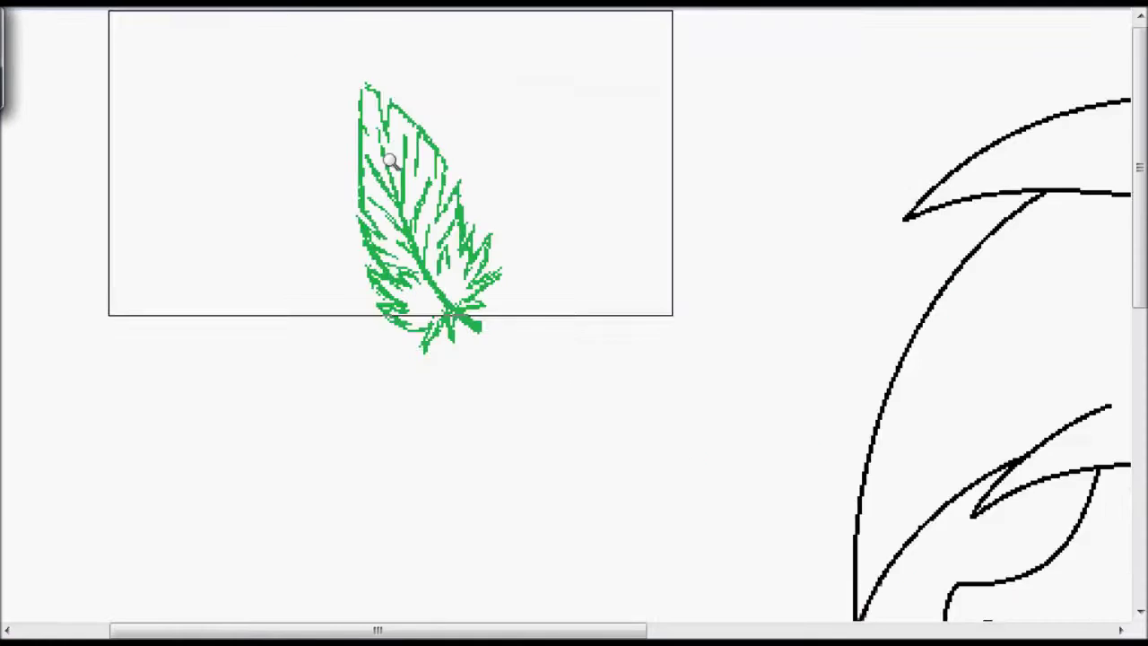
{"action": "left_click", "coordinate": [344, 108]}
{"action": "left_click_drag", "start_coordinate": [341, 88], "coordinate": [475, 225]}
{"action": "left_click_drag", "start_coordinate": [399, 144], "coordinate": [409, 137]}
{"action": "left_click", "coordinate": [277, 367]}
{"action": "left_click", "coordinate": [307, 74]}
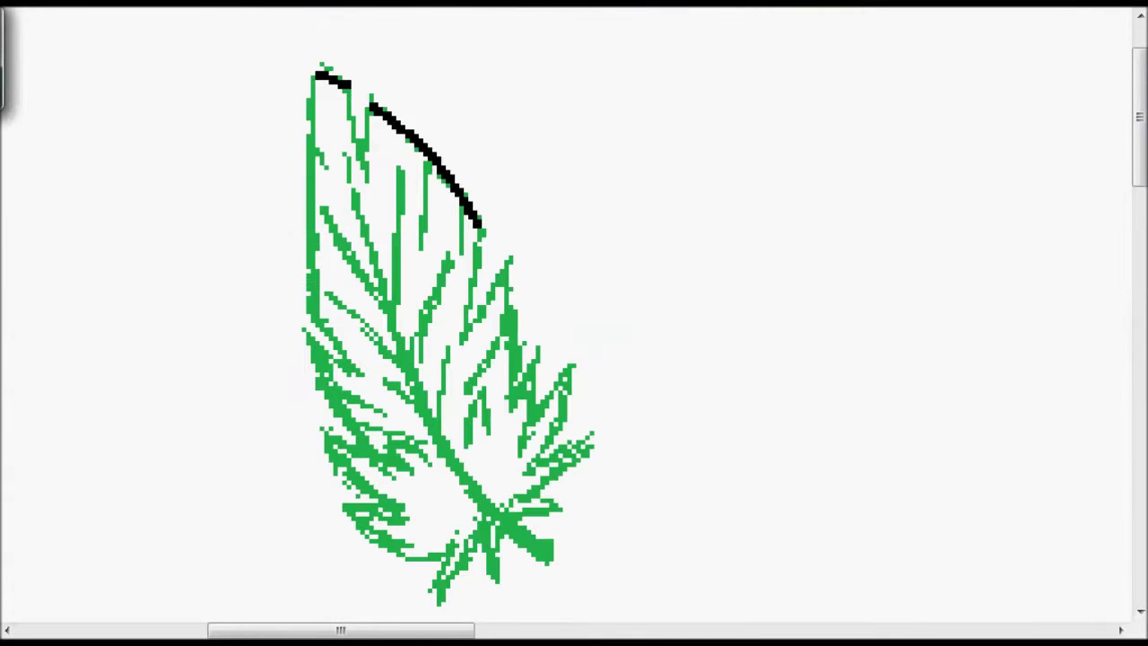
{"action": "mouse_move", "coordinate": [349, 83]}
{"action": "left_mouse_down"}
{"action": "mouse_move", "coordinate": [309, 317]}
{"action": "mouse_move", "coordinate": [361, 453]}
{"action": "left_mouse_up"}
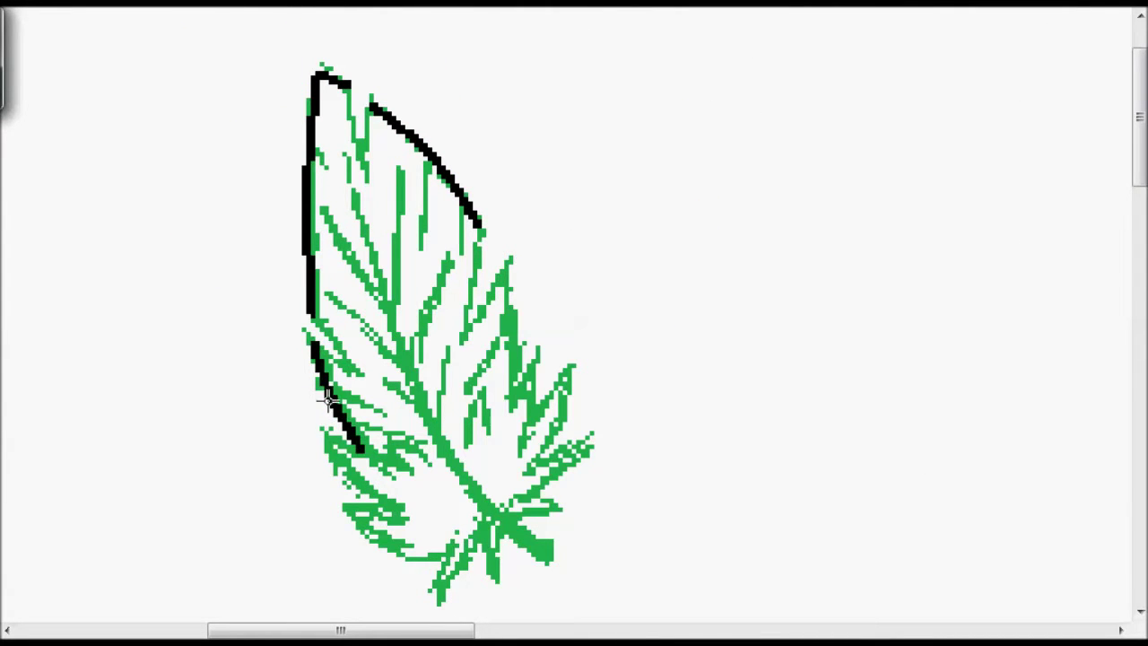
Step: Ink the jagged barbs along both sides and the lower end of the feather in black
{"action": "mouse_move", "coordinate": [554, 509]}
{"action": "left_mouse_down"}
{"action": "mouse_move", "coordinate": [570, 368]}
{"action": "mouse_move", "coordinate": [536, 311]}
{"action": "left_mouse_up"}
{"action": "left_click_drag", "start_coordinate": [457, 543], "coordinate": [410, 439]}
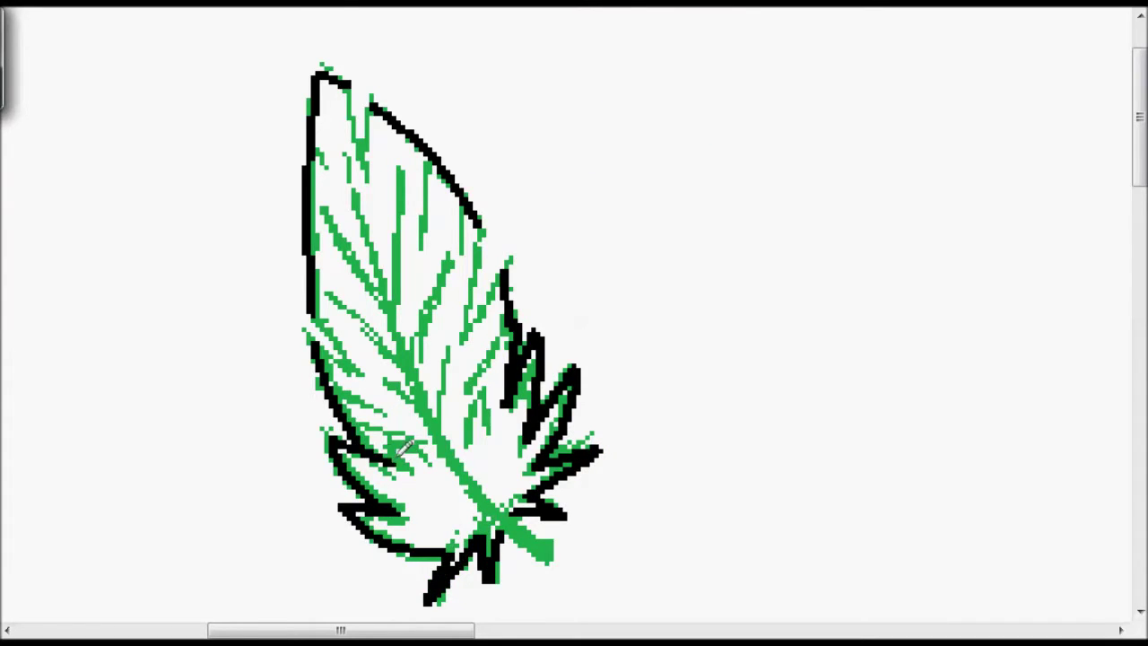
{"action": "scroll", "coordinate": [574, 323], "scroll_direction": "up", "scroll_amount": 1}
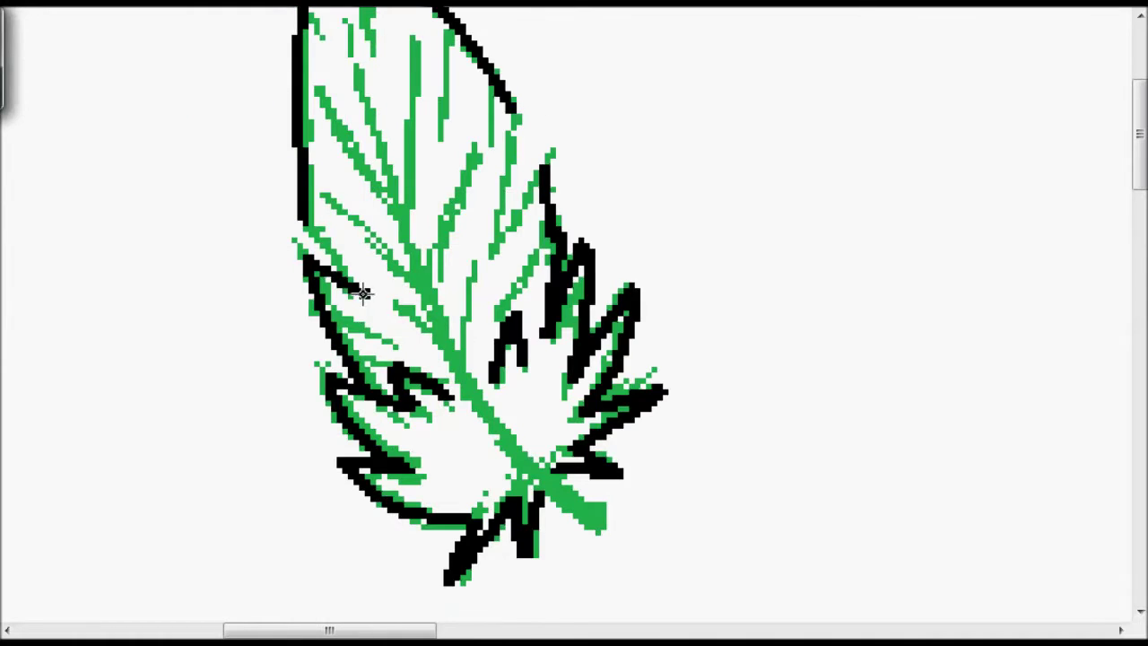
{"action": "left_click_drag", "start_coordinate": [517, 128], "coordinate": [495, 253]}
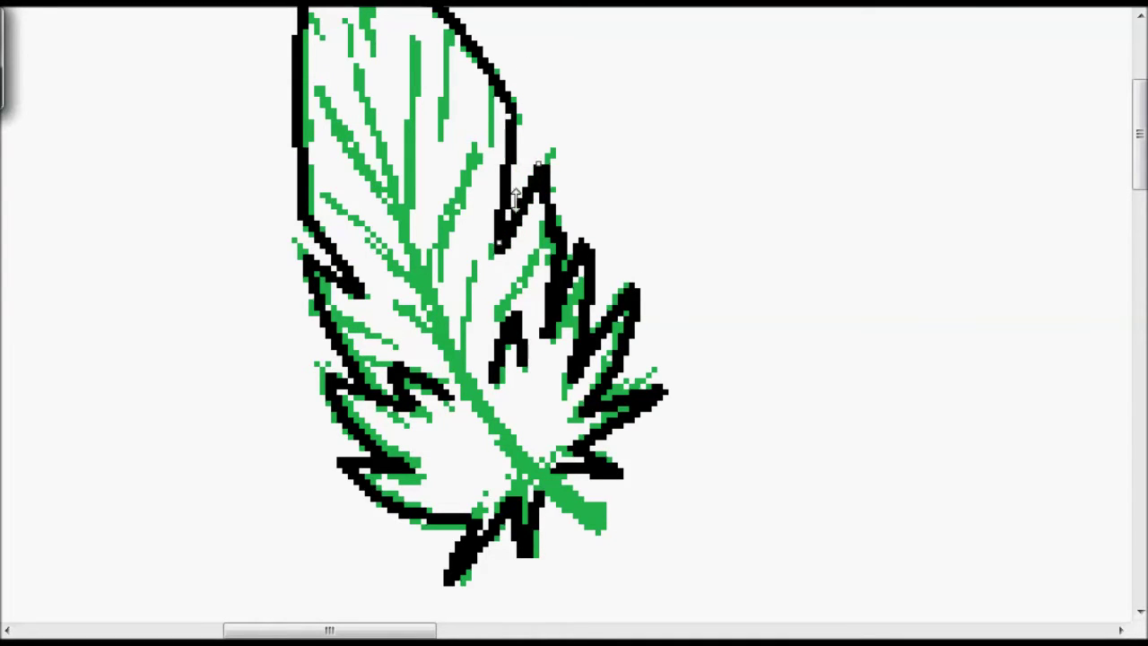
Step: Ink the notch near the feather's tip and outline the central shaft down to the quill in black
{"action": "left_click_drag", "start_coordinate": [1139, 134], "coordinate": [1139, 108]}
{"action": "mouse_move", "coordinate": [368, 177]}
{"action": "left_mouse_down"}
{"action": "mouse_move", "coordinate": [352, 81]}
{"action": "mouse_move", "coordinate": [310, 195]}
{"action": "left_mouse_up"}
{"action": "scroll", "coordinate": [380, 102], "scroll_direction": "down", "scroll_amount": 1}
{"action": "left_click", "coordinate": [679, 56]}
{"action": "left_click_drag", "start_coordinate": [303, 120], "coordinate": [498, 476]}
{"action": "mouse_move", "coordinate": [299, 98]}
{"action": "left_mouse_down"}
{"action": "mouse_move", "coordinate": [444, 389]}
{"action": "mouse_move", "coordinate": [384, 389]}
{"action": "left_mouse_up"}
Step: Ink the feather's inner veins with thin black lines, fill the shaft black and clear the green sketch
{"action": "scroll", "coordinate": [313, 115], "scroll_direction": "up", "scroll_amount": 1}
{"action": "scroll", "coordinate": [444, 326], "scroll_direction": "down", "scroll_amount": 1}
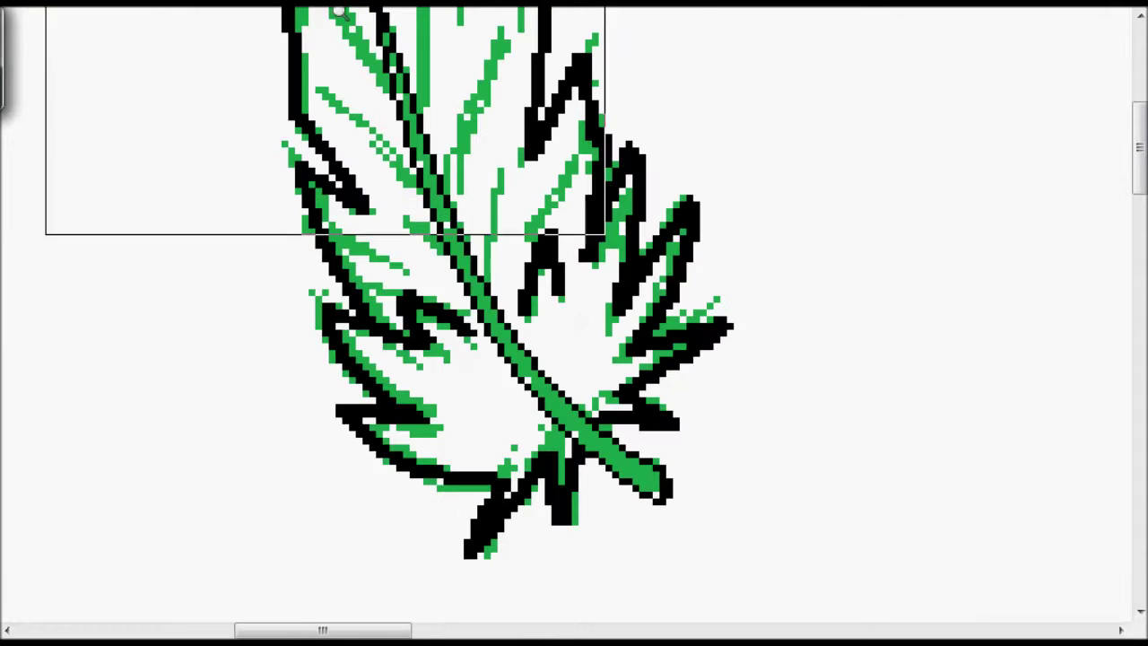
{"action": "scroll", "coordinate": [444, 326], "scroll_direction": "up", "scroll_amount": 1}
{"action": "scroll", "coordinate": [442, 328], "scroll_direction": "down", "scroll_amount": 1}
{"action": "scroll", "coordinate": [357, 105], "scroll_direction": "up", "scroll_amount": 1}
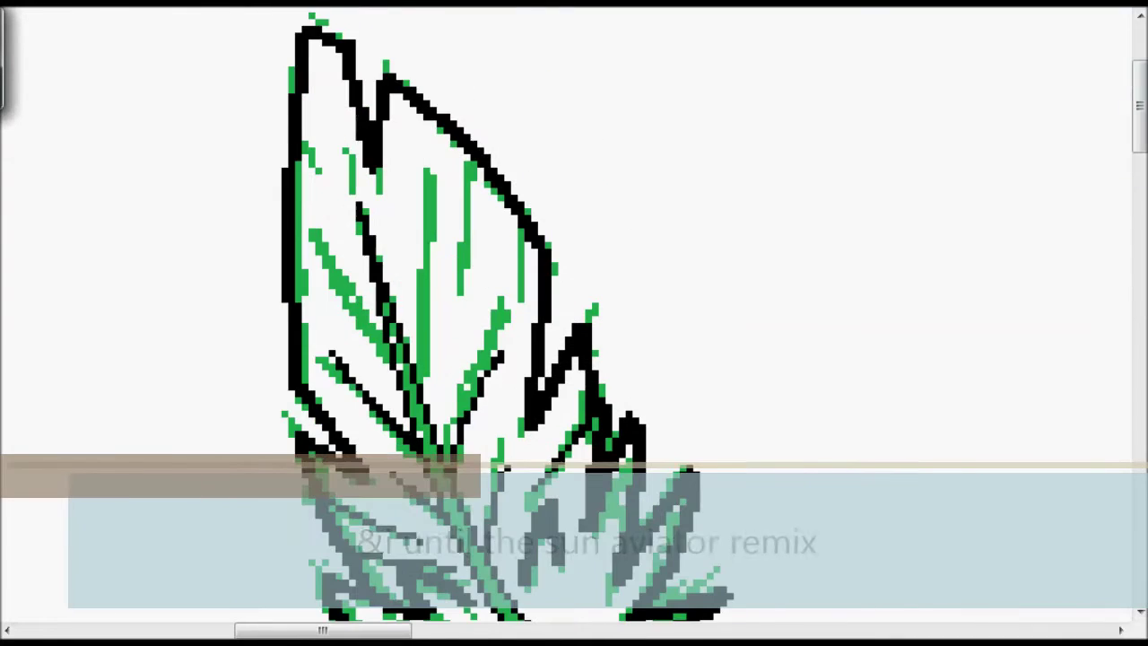
{"action": "scroll", "coordinate": [357, 105], "scroll_direction": "down", "scroll_amount": 1}
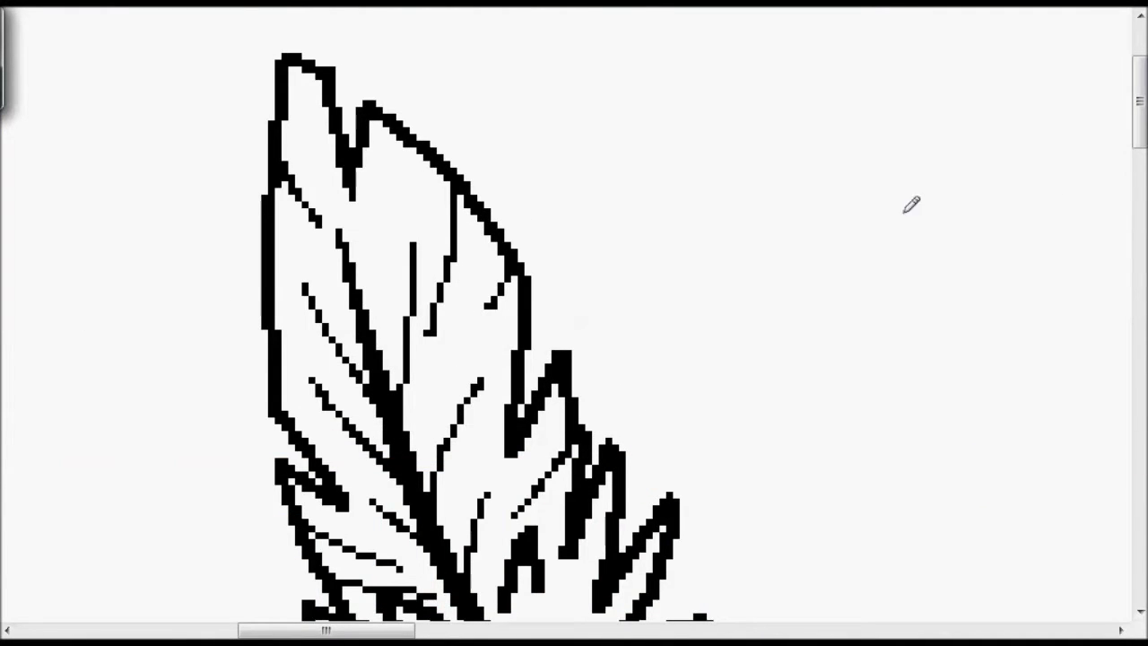
Step: Taper the blunt ends of the feather's lower barbs into sharp points
{"action": "scroll", "coordinate": [1076, 167], "scroll_direction": "down", "scroll_amount": 1}
{"action": "scroll", "coordinate": [580, 136], "scroll_direction": "up", "scroll_amount": 1}
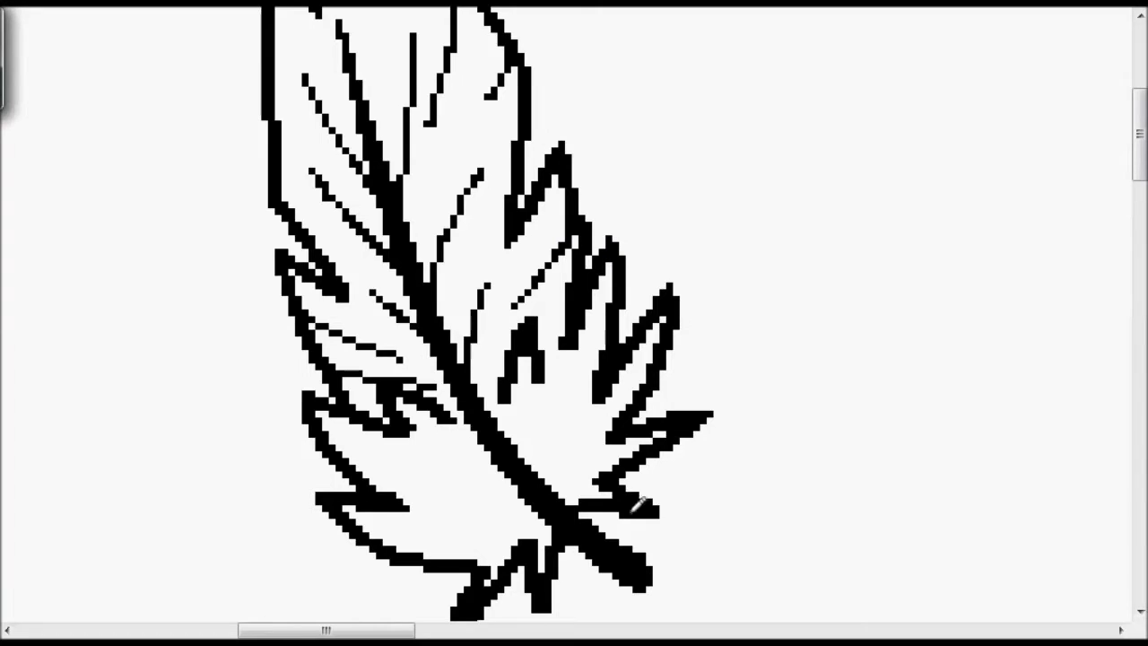
{"action": "scroll", "coordinate": [549, 461], "scroll_direction": "down", "scroll_amount": 2}
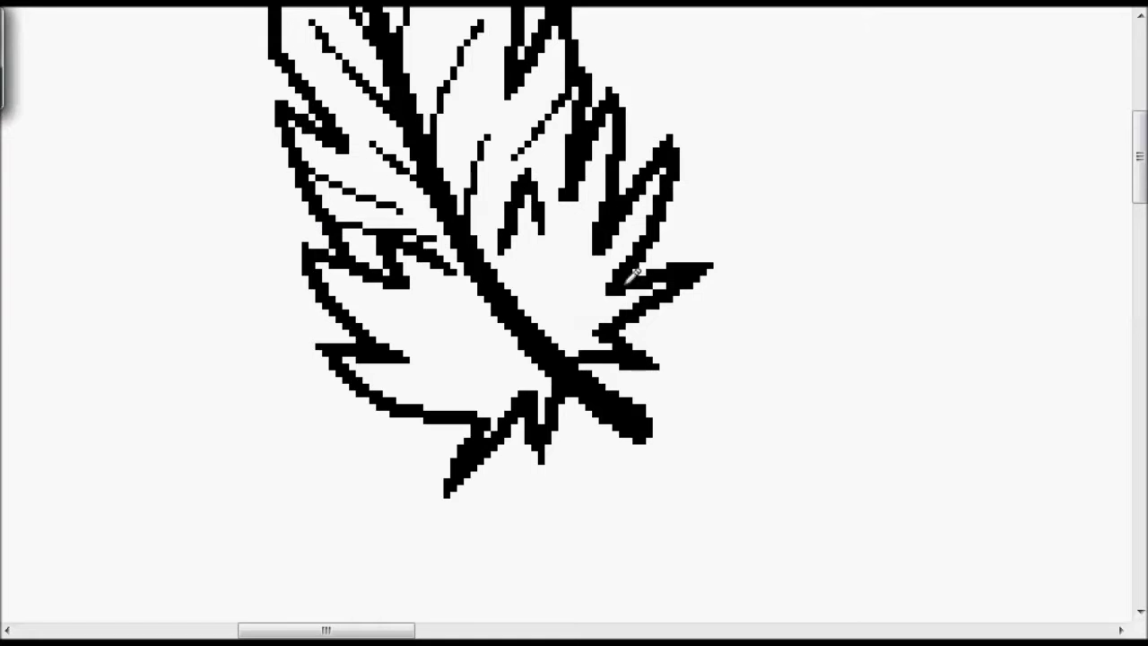
Step: Trim the overshooting line at the forelock's upper spike and taper the end of the fringe strand above the muzzle to a fine point
{"action": "scroll", "coordinate": [599, 248], "scroll_direction": "up", "scroll_amount": 1}
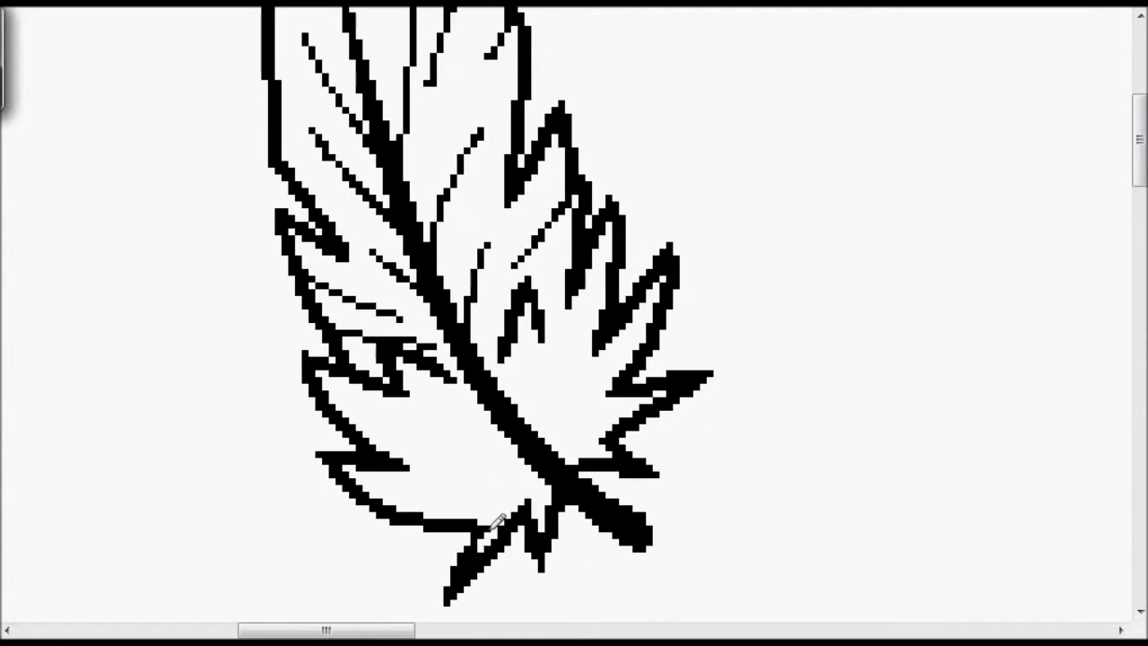
{"action": "scroll", "coordinate": [859, 261], "scroll_direction": "up", "scroll_amount": 2}
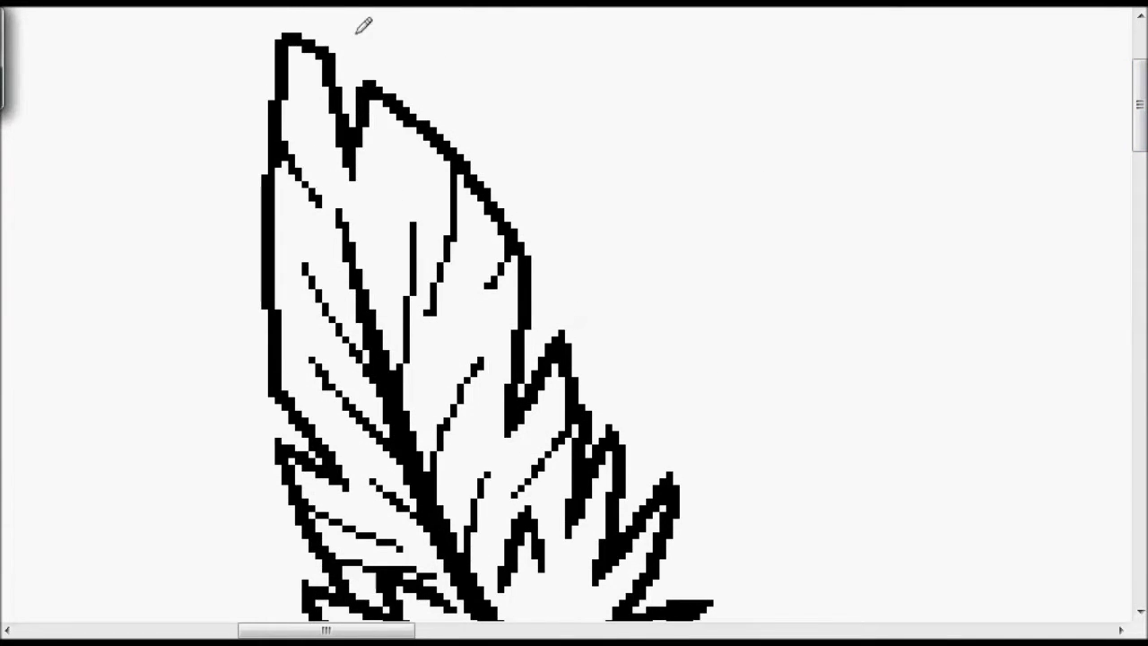
{"action": "left_click", "coordinate": [309, 188]}
{"action": "left_click", "coordinate": [744, 102]}
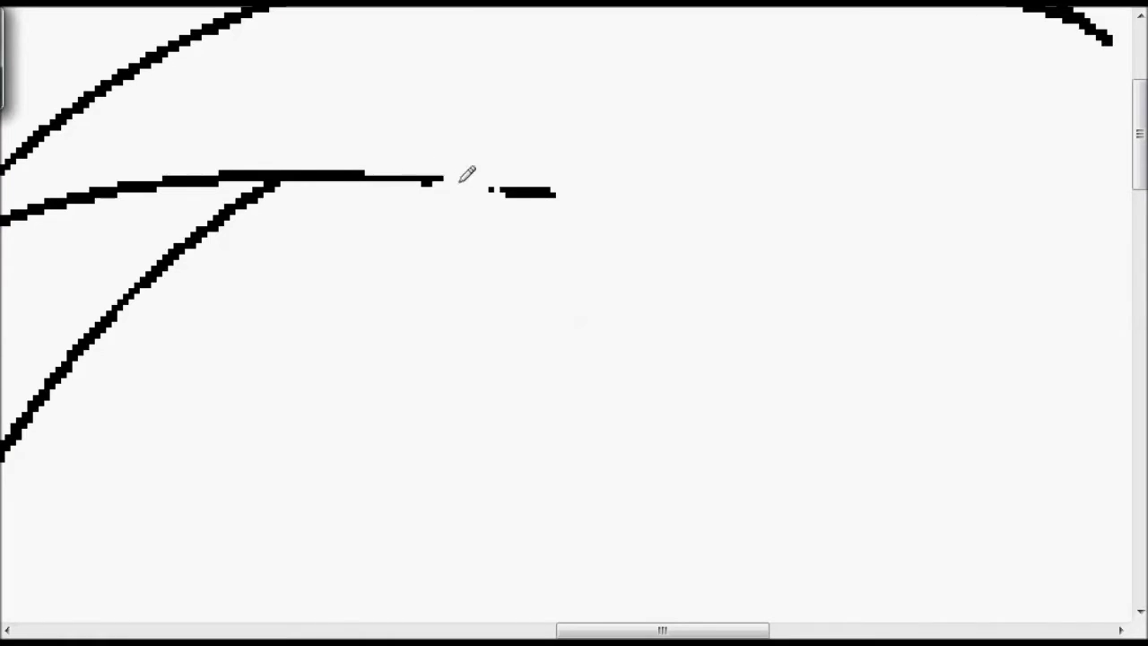
{"action": "scroll", "coordinate": [82, 188], "scroll_direction": "left", "scroll_amount": 3}
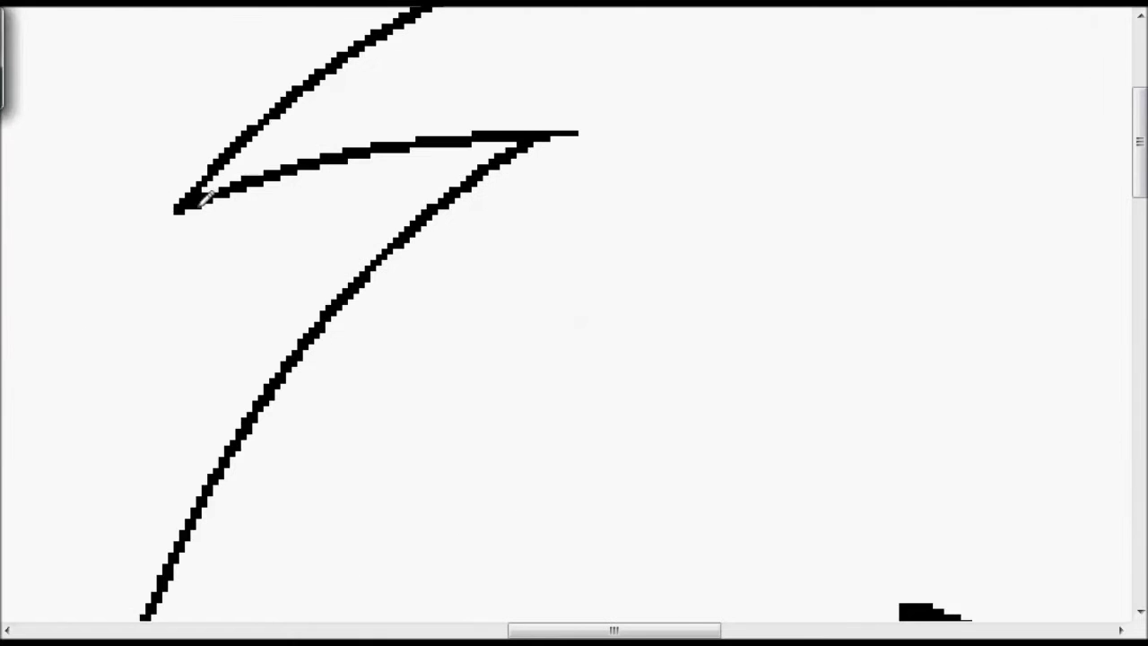
{"action": "scroll", "coordinate": [191, 188], "scroll_direction": "down", "scroll_amount": 5}
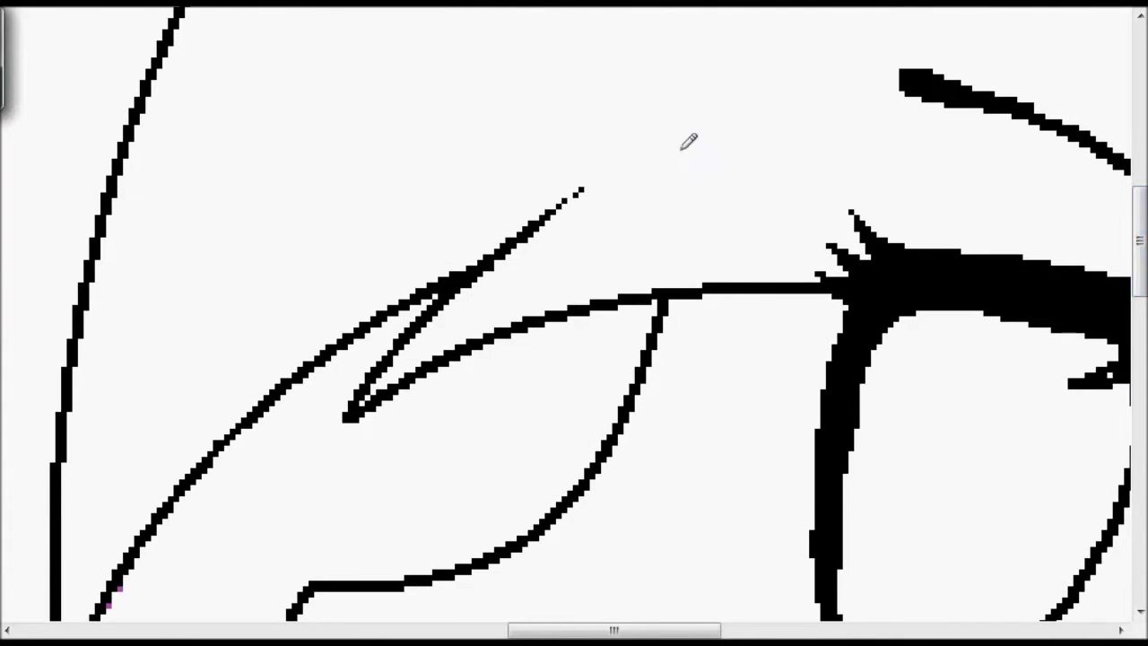
{"action": "key", "text": "ctrl+Page_Up"}
{"action": "left_click", "coordinate": [420, 275]}
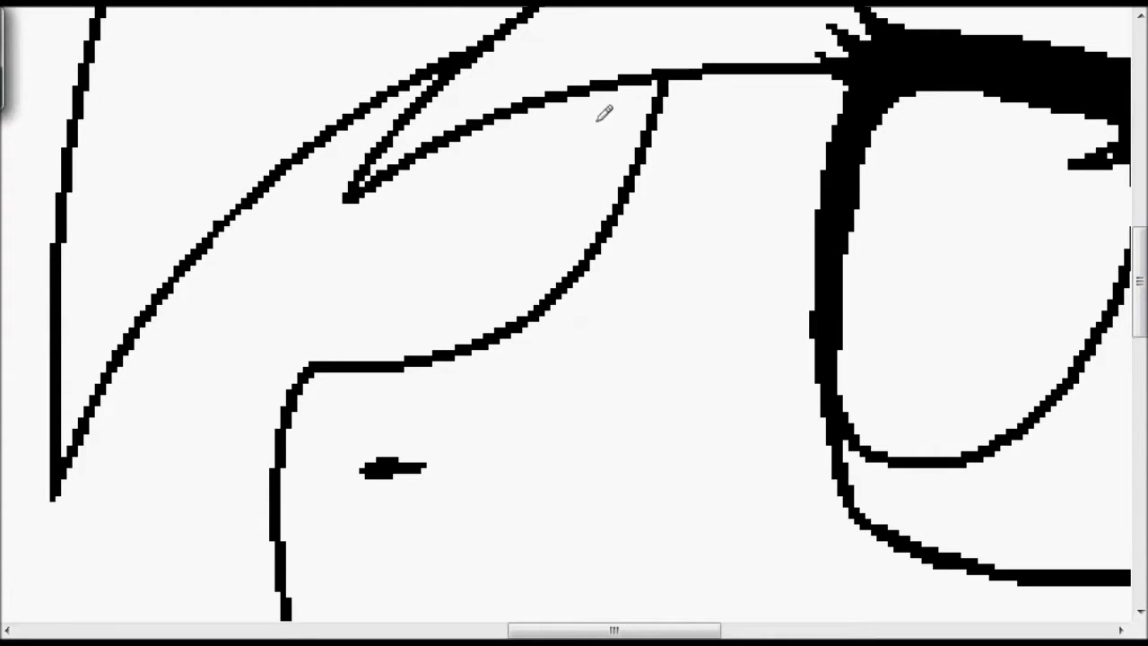
Step: Thin the loose ends of the eyebrow and eyelash lines and go over the outlines beside the ear
{"action": "key", "text": "ctrl+Page_Down"}
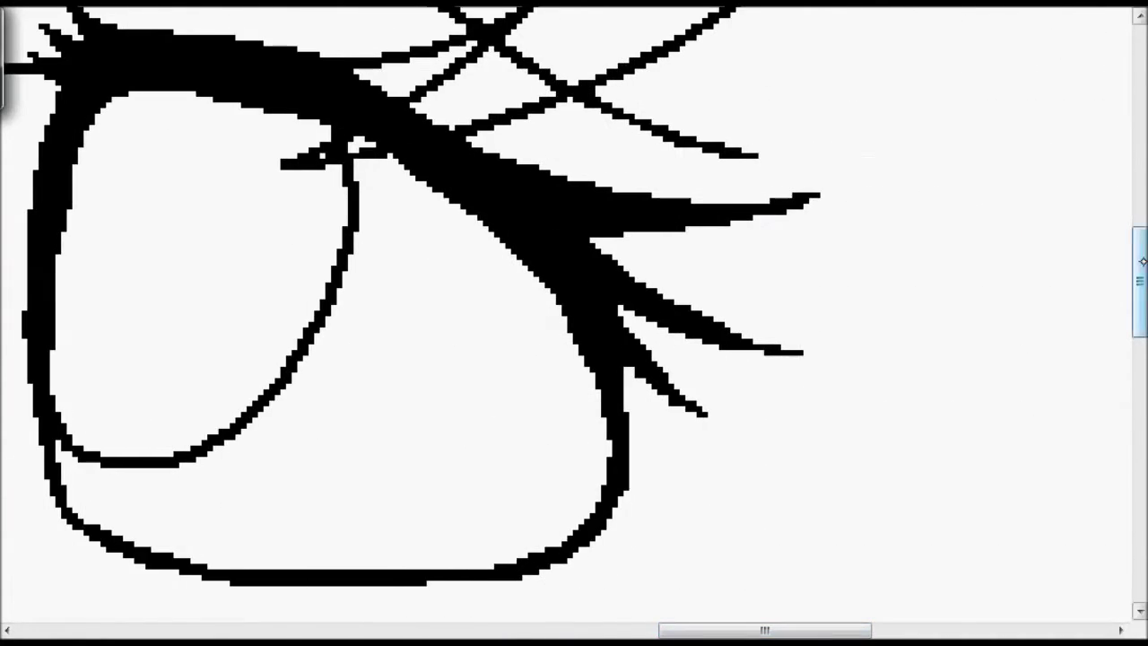
{"action": "left_click", "coordinate": [848, 207]}
{"action": "scroll", "coordinate": [926, 180], "scroll_direction": "up", "scroll_amount": 3}
{"action": "scroll", "coordinate": [602, 196], "scroll_direction": "up", "scroll_amount": 3}
{"action": "scroll", "coordinate": [803, 391], "scroll_direction": "right", "scroll_amount": 3}
{"action": "scroll", "coordinate": [1140, 233], "scroll_direction": "down", "scroll_amount": 8}
{"action": "scroll", "coordinate": [974, 415], "scroll_direction": "right", "scroll_amount": 3}
{"action": "scroll", "coordinate": [615, 194], "scroll_direction": "down", "scroll_amount": 2}
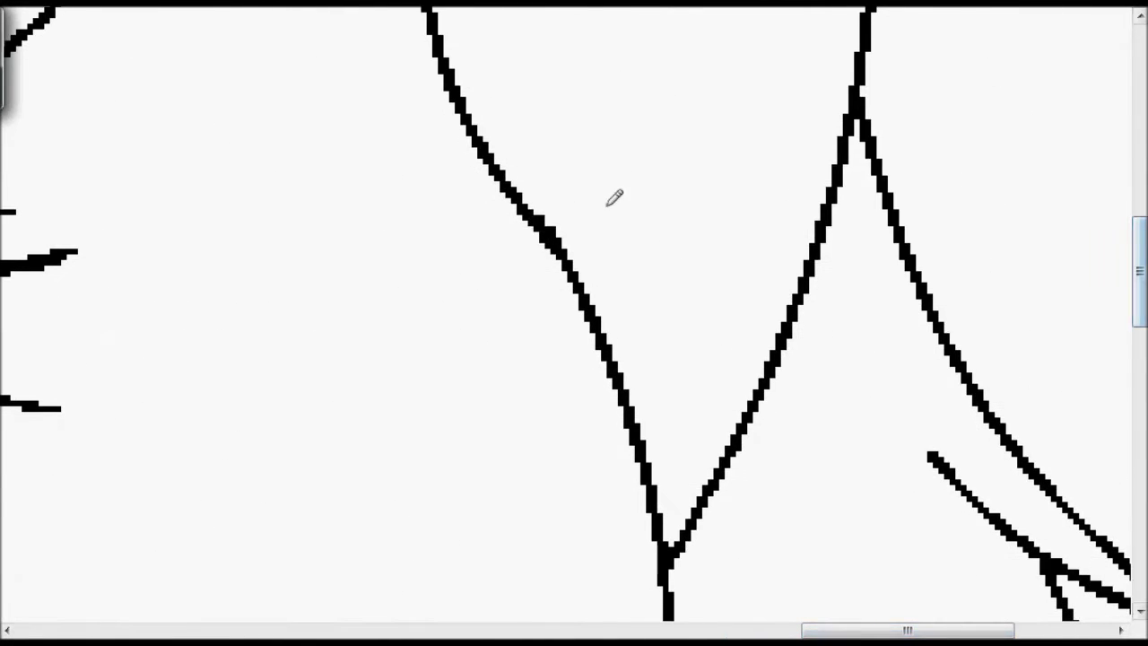
Step: Taper the blunt line ends along the back mane, the neck strands and the wing's feathers into fine points
{"action": "scroll", "coordinate": [964, 159], "scroll_direction": "down", "scroll_amount": 5}
{"action": "left_click_drag", "start_coordinate": [1137, 285], "coordinate": [1138, 410]}
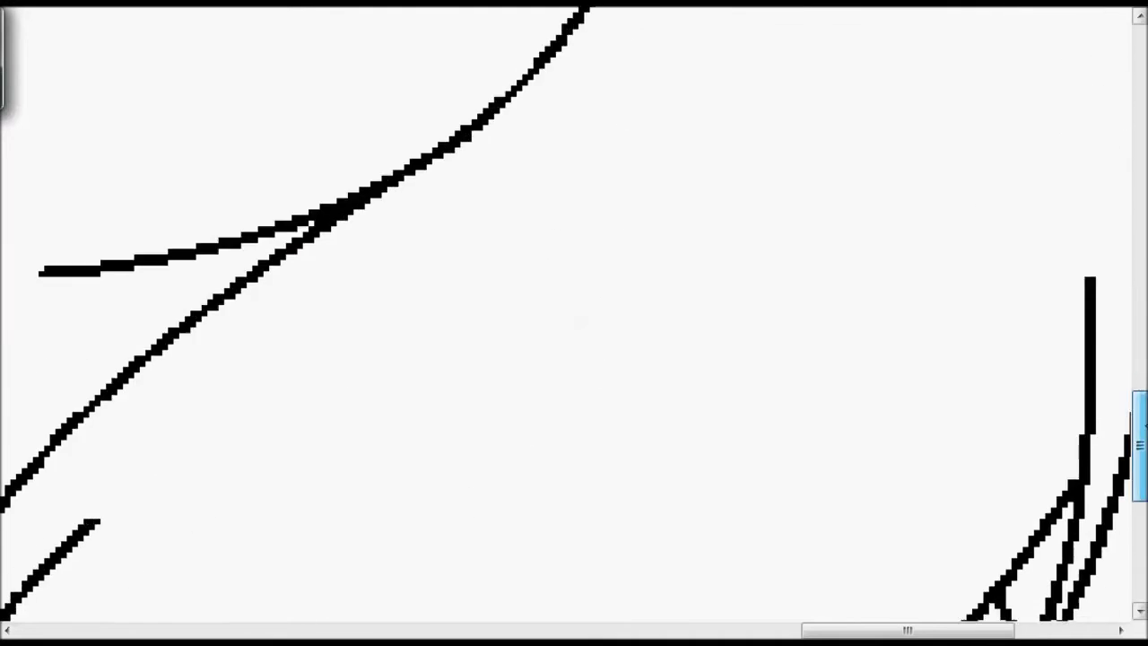
{"action": "left_click_drag", "start_coordinate": [906, 631], "coordinate": [933, 631]}
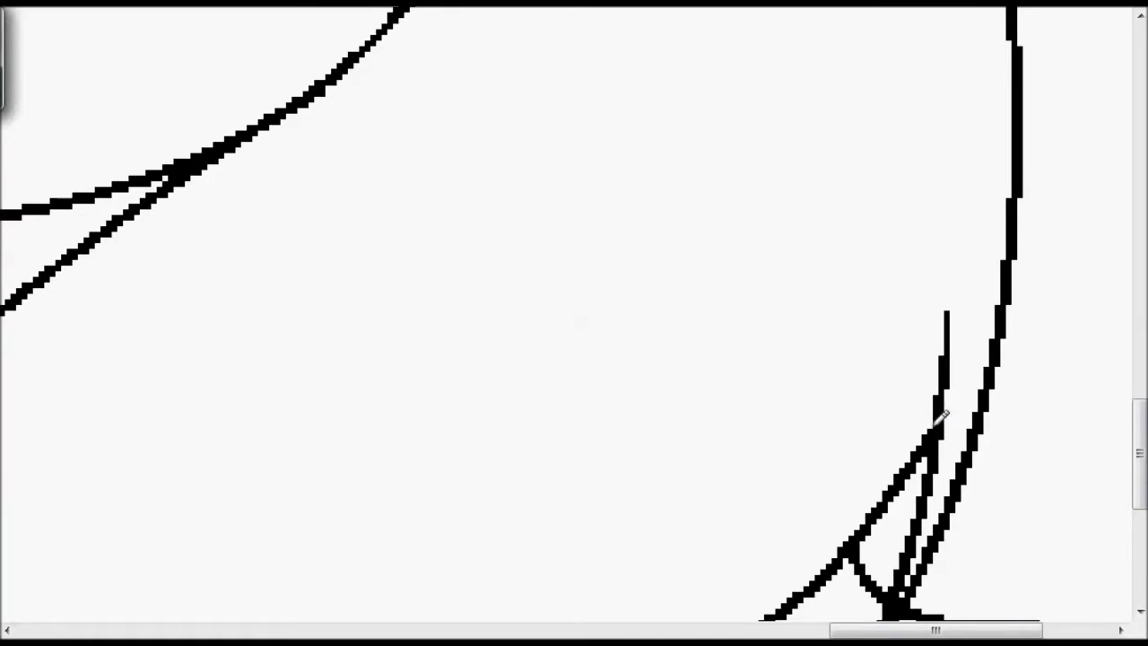
{"action": "scroll", "coordinate": [697, 341], "scroll_direction": "down", "scroll_amount": 3}
{"action": "scroll", "coordinate": [697, 340], "scroll_direction": "left", "scroll_amount": 5}
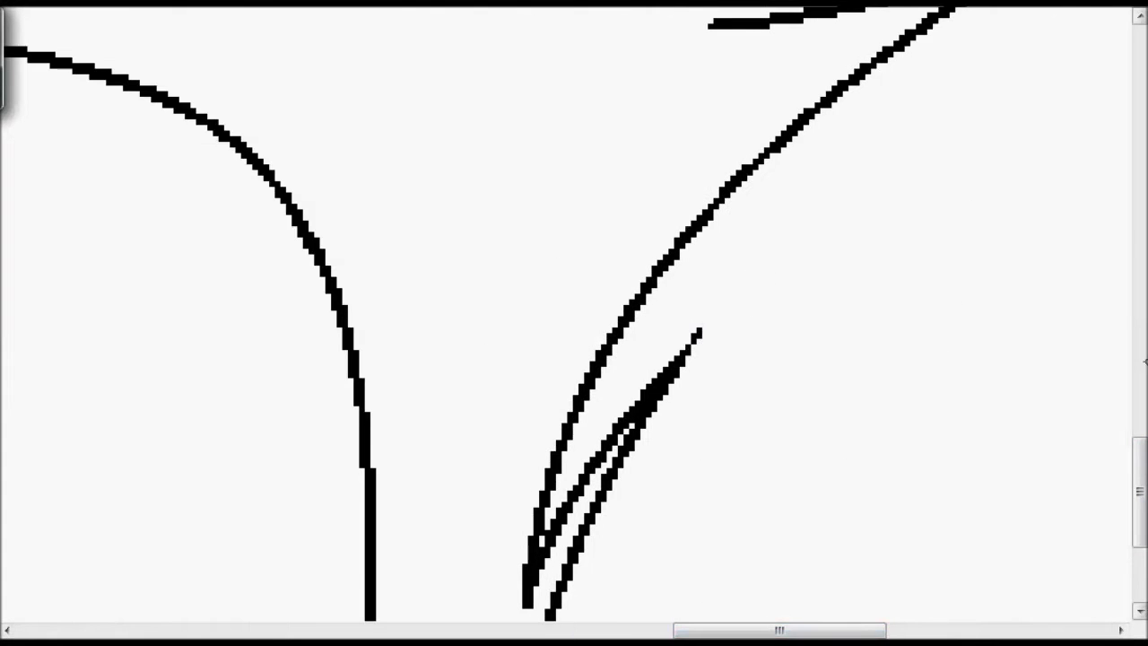
{"action": "scroll", "coordinate": [748, 210], "scroll_direction": "up", "scroll_amount": 2}
{"action": "scroll", "coordinate": [1056, 574], "scroll_direction": "down", "scroll_amount": 5}
{"action": "scroll", "coordinate": [654, 513], "scroll_direction": "right", "scroll_amount": 5}
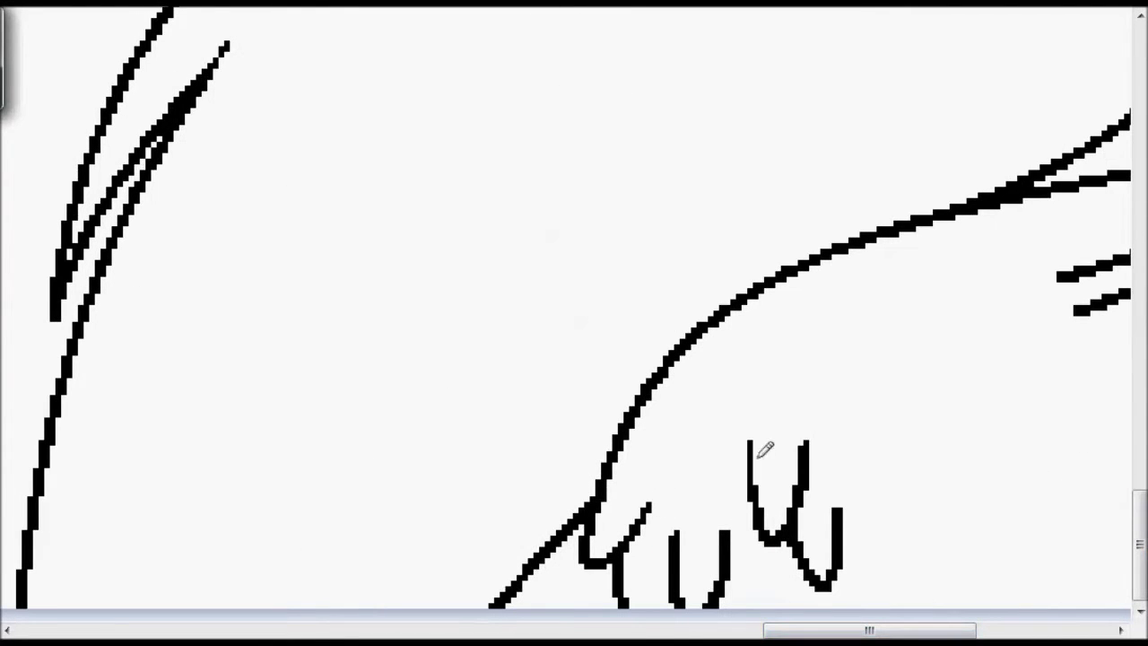
{"action": "scroll", "coordinate": [558, 308], "scroll_direction": "right", "scroll_amount": 5}
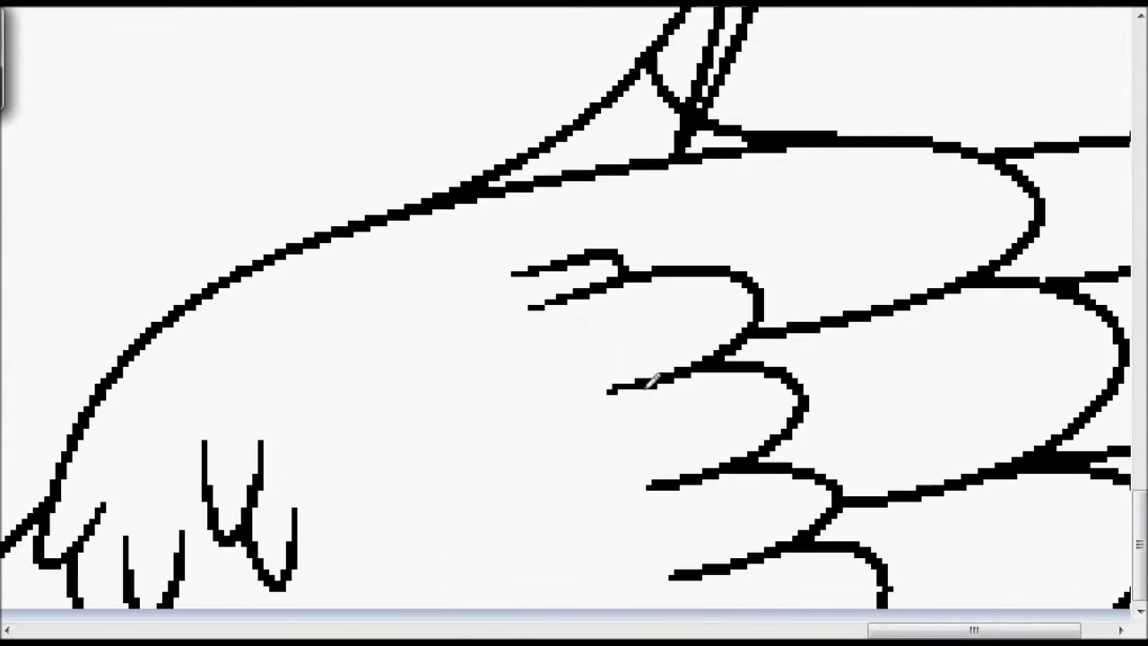
{"action": "scroll", "coordinate": [696, 479], "scroll_direction": "down", "scroll_amount": 3}
Step: Paste the picture profile_rainbow_dash_by_evilturnover-d53b6uk from the random folder onto the canvas
{"action": "left_click", "coordinate": [457, 116]}
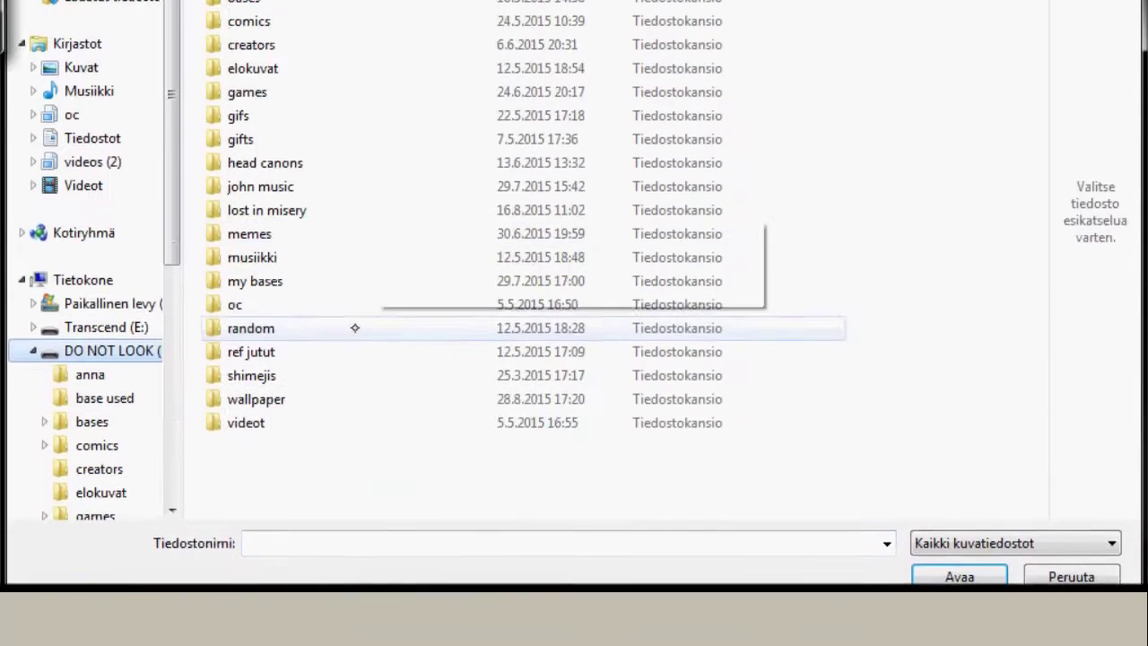
{"action": "double_click", "coordinate": [350, 329]}
{"action": "double_click", "coordinate": [839, 171]}
{"action": "scroll", "coordinate": [627, 359], "scroll_direction": "down", "scroll_amount": 10}
{"action": "double_click", "coordinate": [546, 115]}
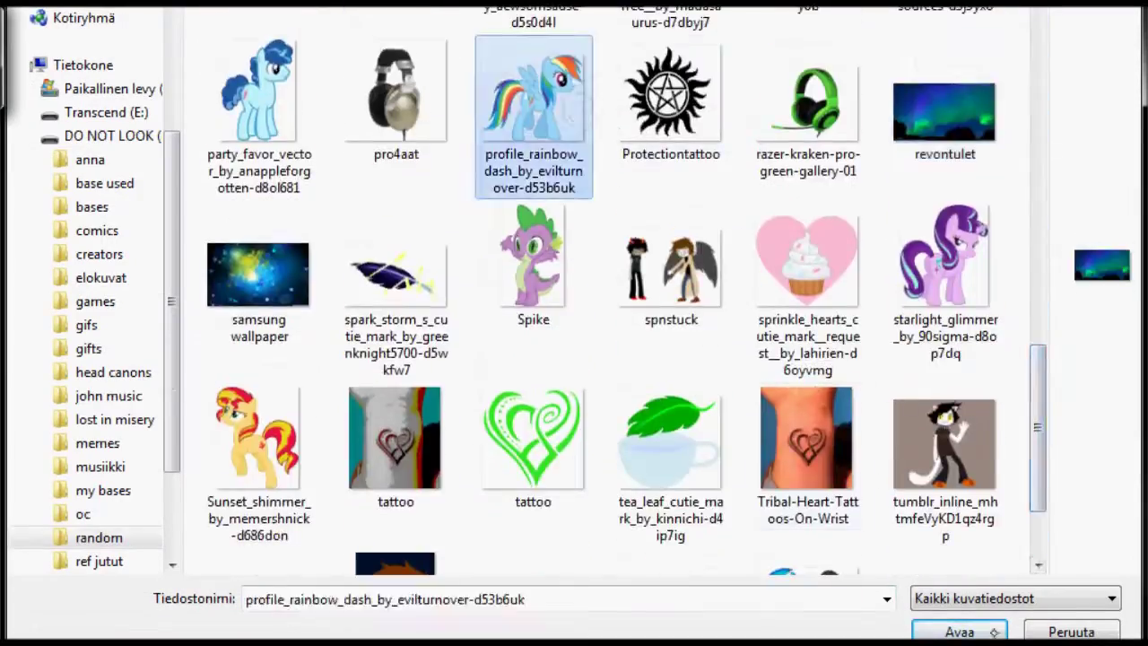
{"action": "scroll", "coordinate": [758, 485], "scroll_direction": "down", "scroll_amount": 3}
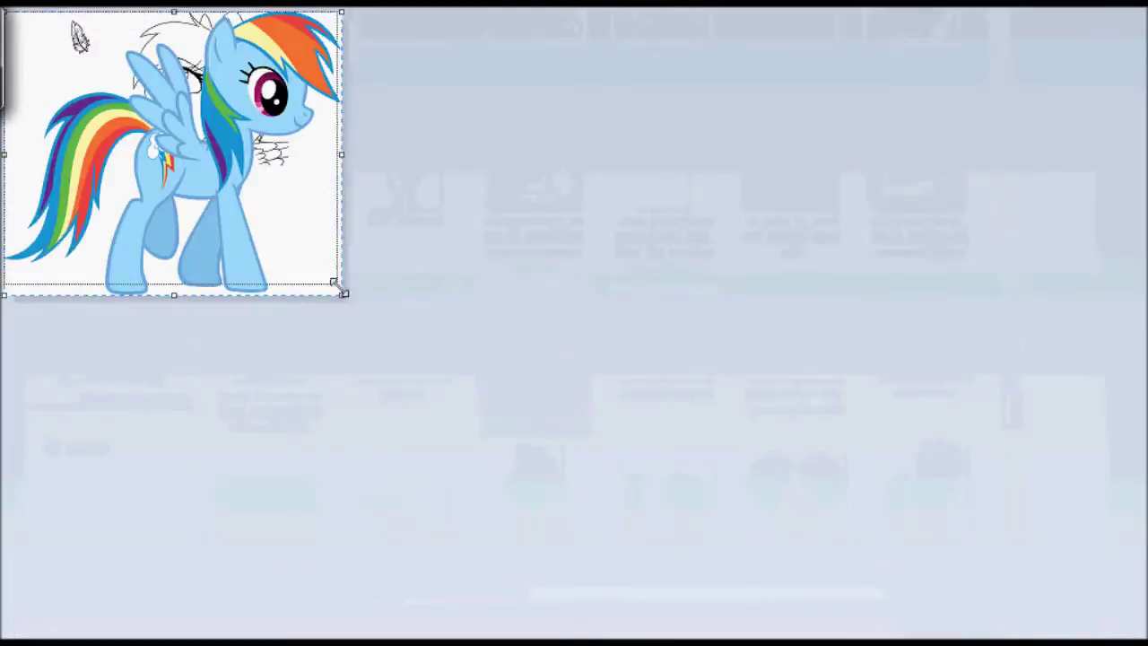
Step: Shrink the pasted reference pony and place it in the empty area below the feather
{"action": "left_click_drag", "start_coordinate": [341, 293], "coordinate": [129, 167]}
{"action": "right_click", "coordinate": [79, 104]}
{"action": "key", "text": "Escape"}
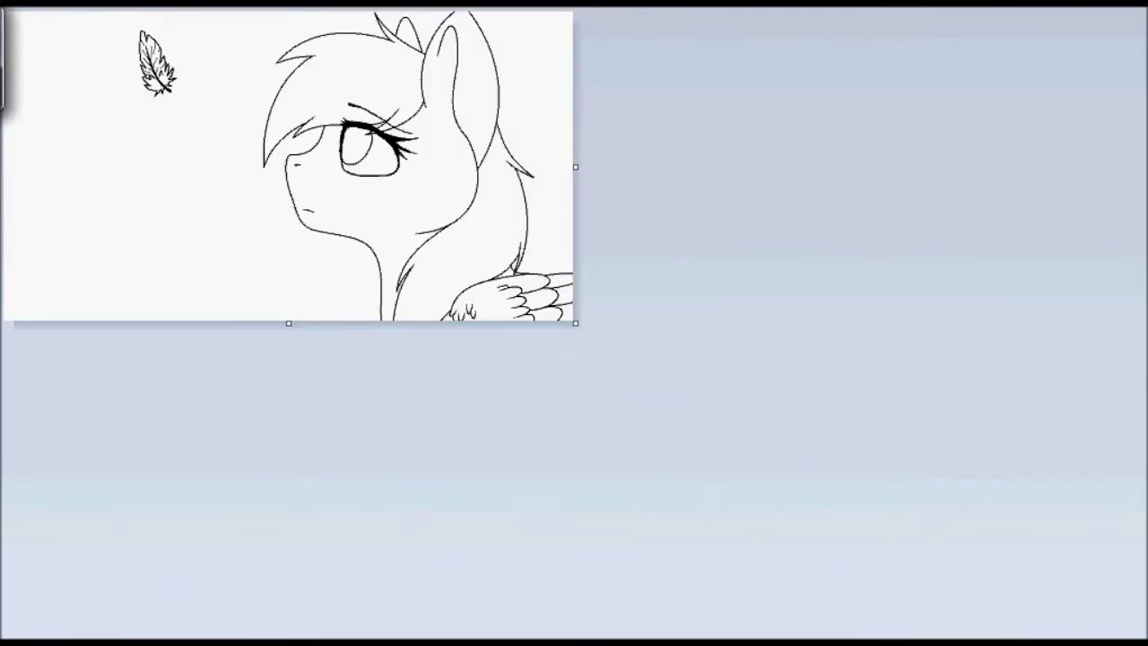
{"action": "key", "text": "ctrl+v"}
{"action": "left_click_drag", "start_coordinate": [128, 207], "coordinate": [109, 217]}
{"action": "key", "text": "ctrl+Page_Up"}
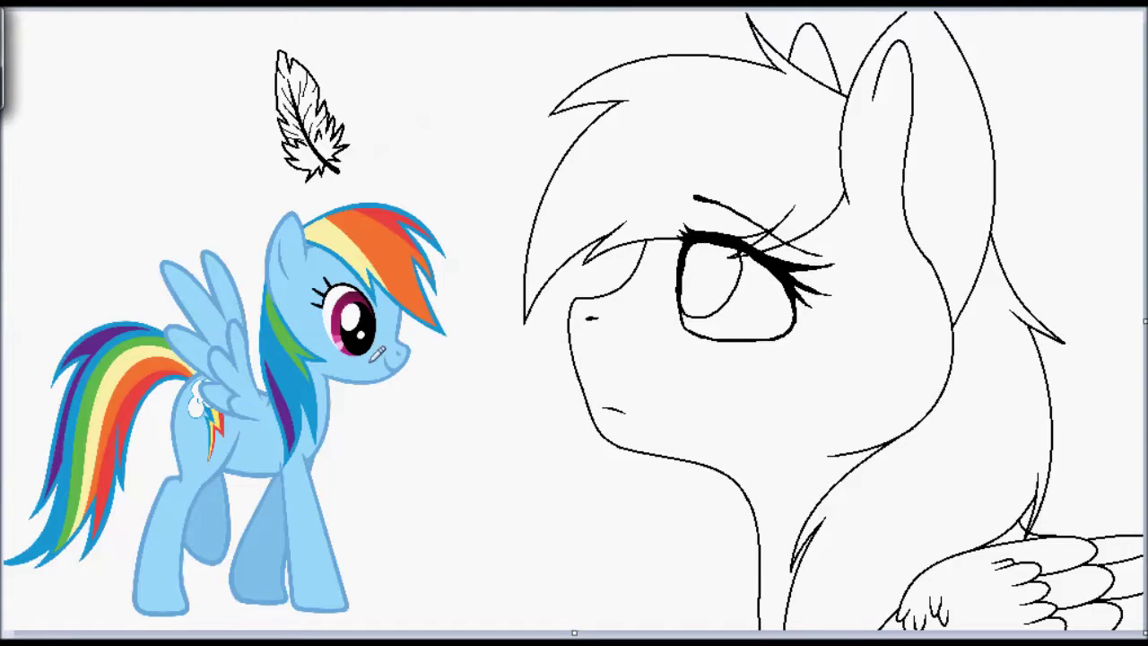
Step: Fence off the reference pony with a dark red line and fill the background, head, mane, wing and feather dark red
{"action": "left_click_drag", "start_coordinate": [56, 256], "coordinate": [476, 631]}
{"action": "left_click", "coordinate": [441, 225]}
{"action": "left_click", "coordinate": [967, 411]}
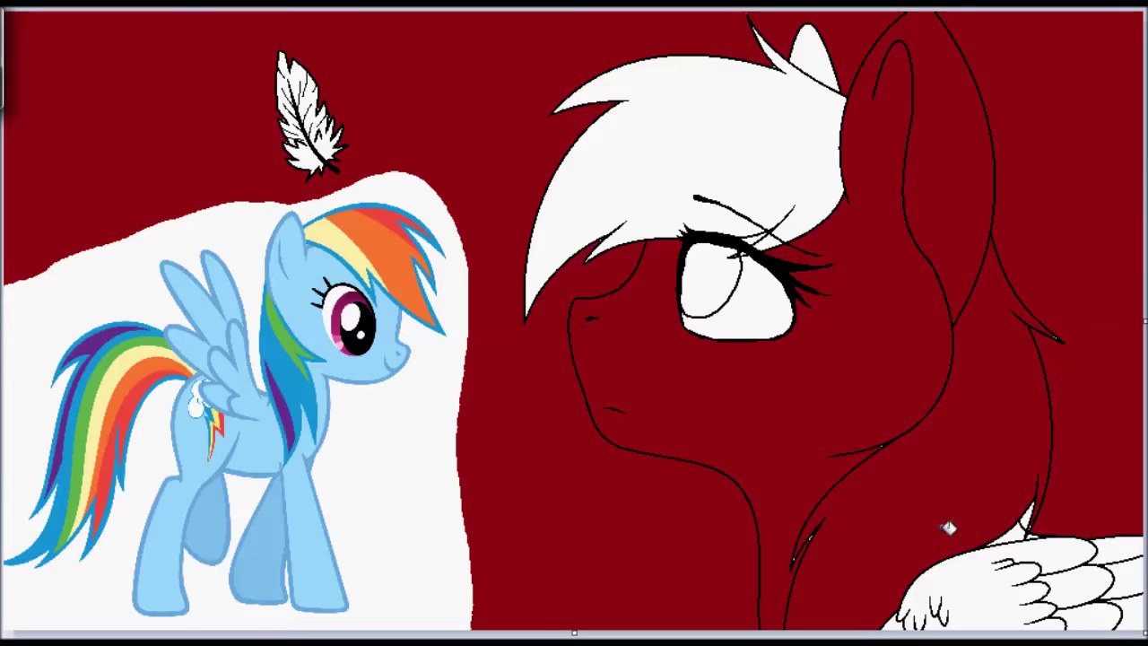
{"action": "left_click", "coordinate": [1031, 583]}
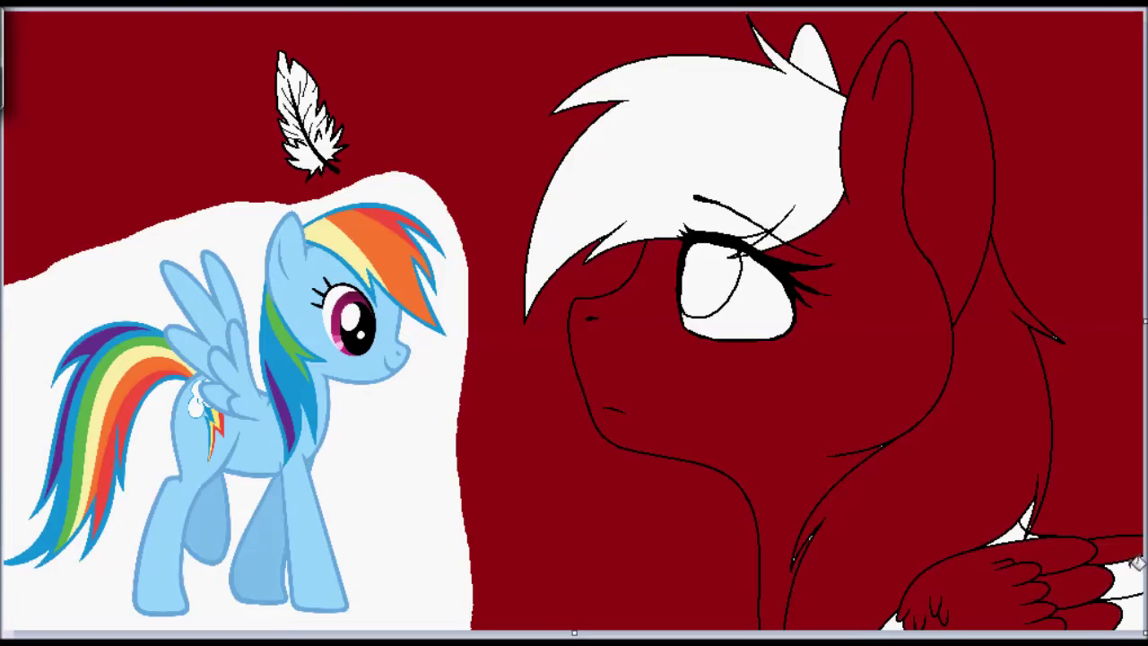
{"action": "left_click", "coordinate": [681, 135]}
{"action": "left_click", "coordinate": [309, 117]}
Step: Fill the remaining white wing and eye areas dark red and replace the leftover white specks between the lines with black
{"action": "scroll", "coordinate": [309, 117], "scroll_direction": "up", "scroll_amount": 3}
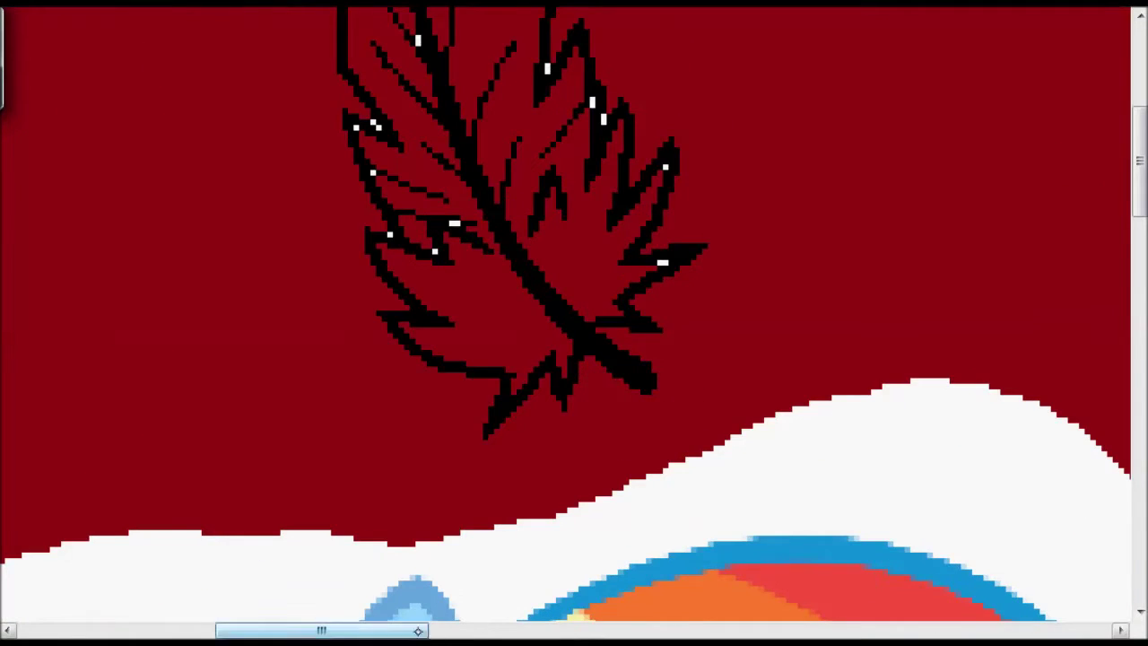
{"action": "scroll", "coordinate": [574, 323], "scroll_direction": "right", "scroll_amount": 10}
{"action": "scroll", "coordinate": [366, 21], "scroll_direction": "down", "scroll_amount": 5}
{"action": "scroll", "coordinate": [346, 230], "scroll_direction": "down", "scroll_amount": 4}
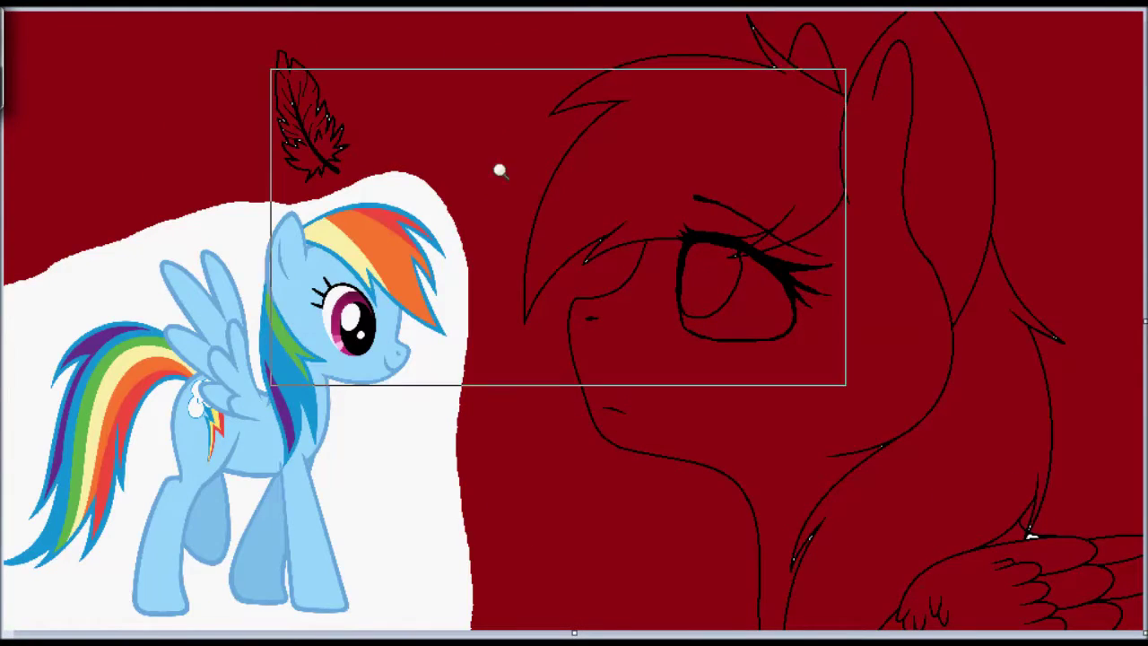
{"action": "scroll", "coordinate": [499, 170], "scroll_direction": "up", "scroll_amount": 3}
{"action": "scroll", "coordinate": [505, 123], "scroll_direction": "down", "scroll_amount": 3}
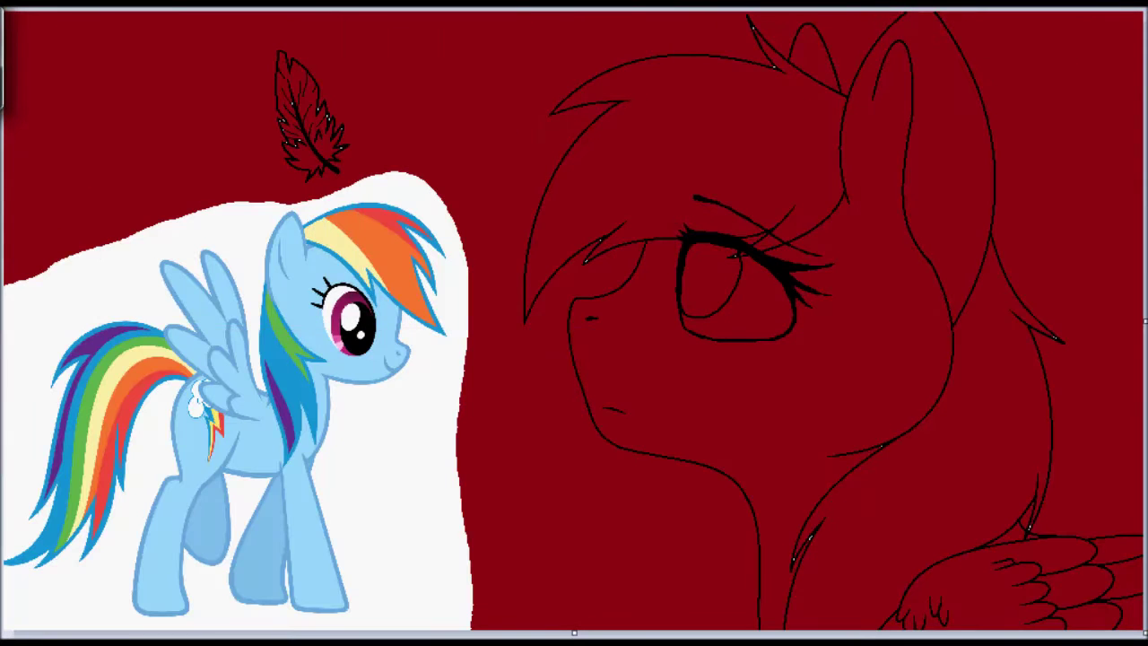
{"action": "scroll", "coordinate": [117, 49], "scroll_direction": "up", "scroll_amount": 1}
{"action": "scroll", "coordinate": [117, 49], "scroll_direction": "down", "scroll_amount": 1}
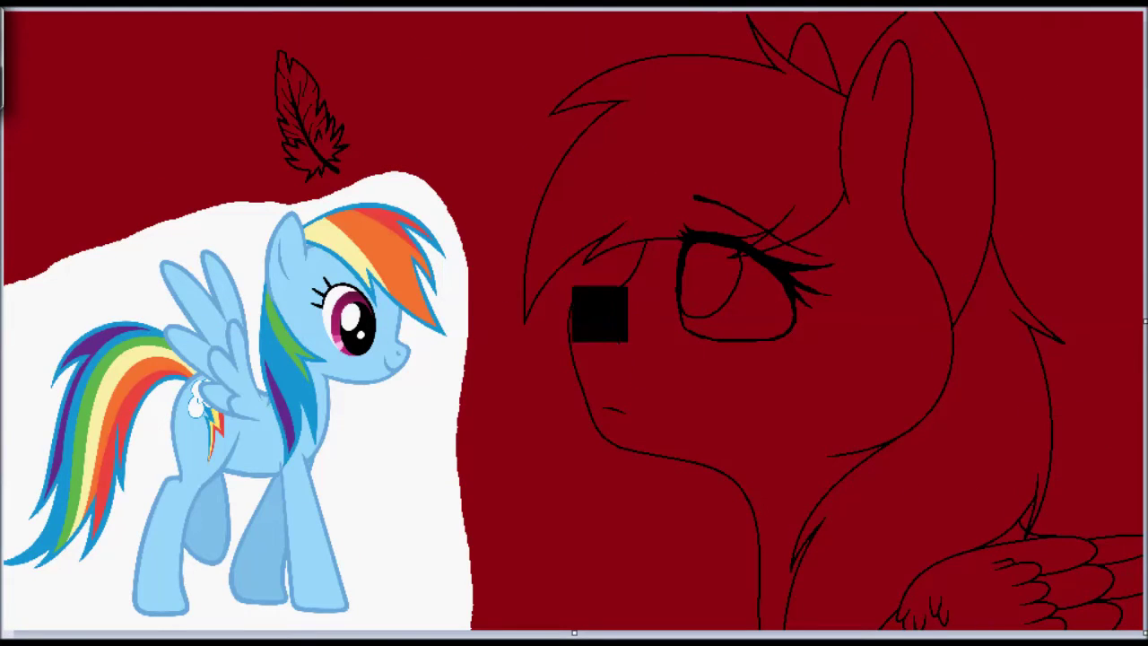
Step: Replace the dark red with white and fill the face, ears and wing with the reference pony's light blue
{"action": "mouse_move", "coordinate": [502, 431]}
{"action": "left_mouse_down"}
{"action": "mouse_move", "coordinate": [681, 158]}
{"action": "mouse_move", "coordinate": [668, 199]}
{"action": "mouse_move", "coordinate": [1066, 69]}
{"action": "mouse_move", "coordinate": [559, 41]}
{"action": "mouse_move", "coordinate": [18, 135]}
{"action": "left_mouse_up"}
{"action": "left_click", "coordinate": [646, 431]}
{"action": "left_click", "coordinate": [814, 63]}
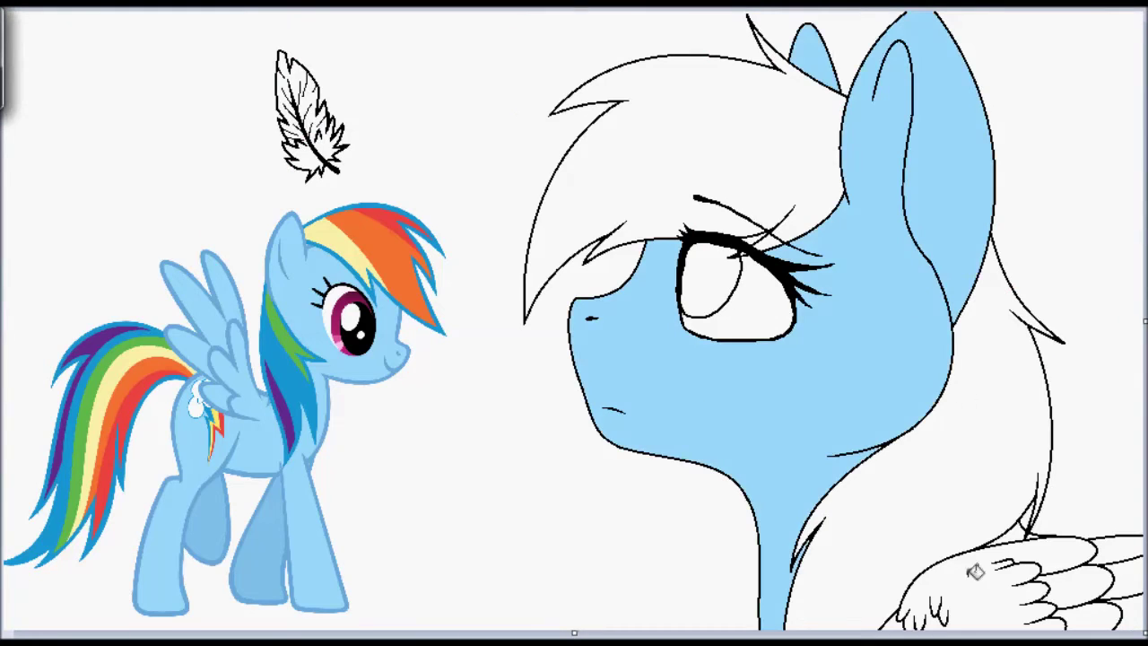
{"action": "left_click", "coordinate": [996, 592]}
{"action": "left_click", "coordinate": [1077, 583]}
{"action": "left_click", "coordinate": [1005, 506]}
Step: Fill the forelock and back mane with the reference's pale yellow and the small gap above the eyelid with light blue
{"action": "right_click", "coordinate": [709, 192]}
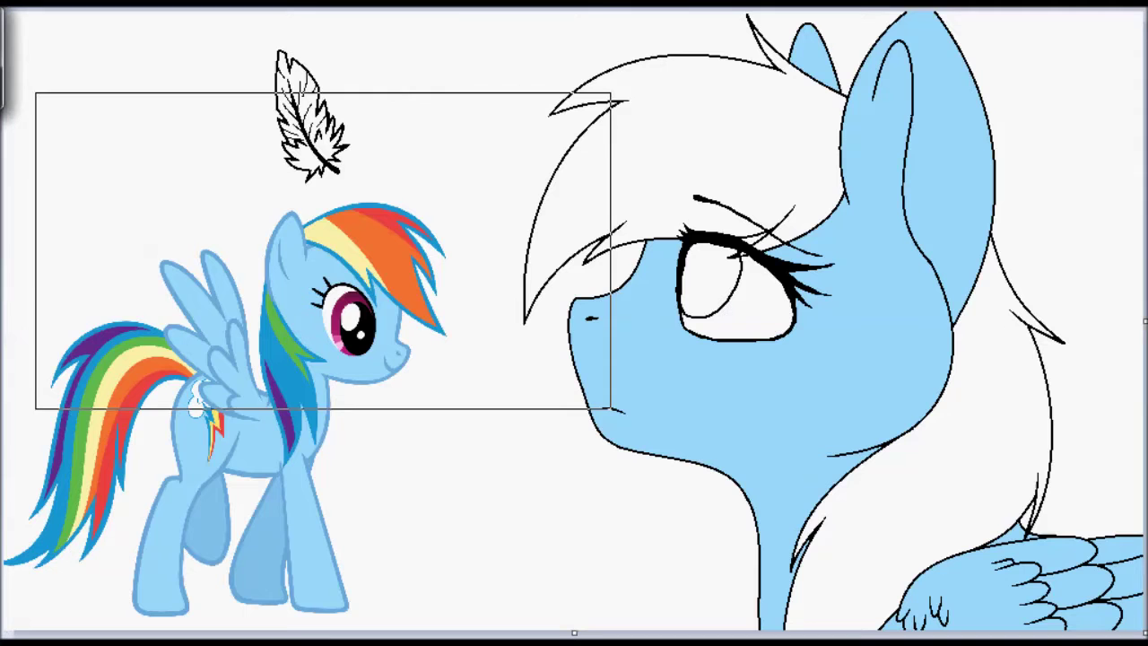
{"action": "left_click", "coordinate": [521, 111]}
{"action": "left_click", "coordinate": [956, 428]}
{"action": "left_click", "coordinate": [628, 238]}
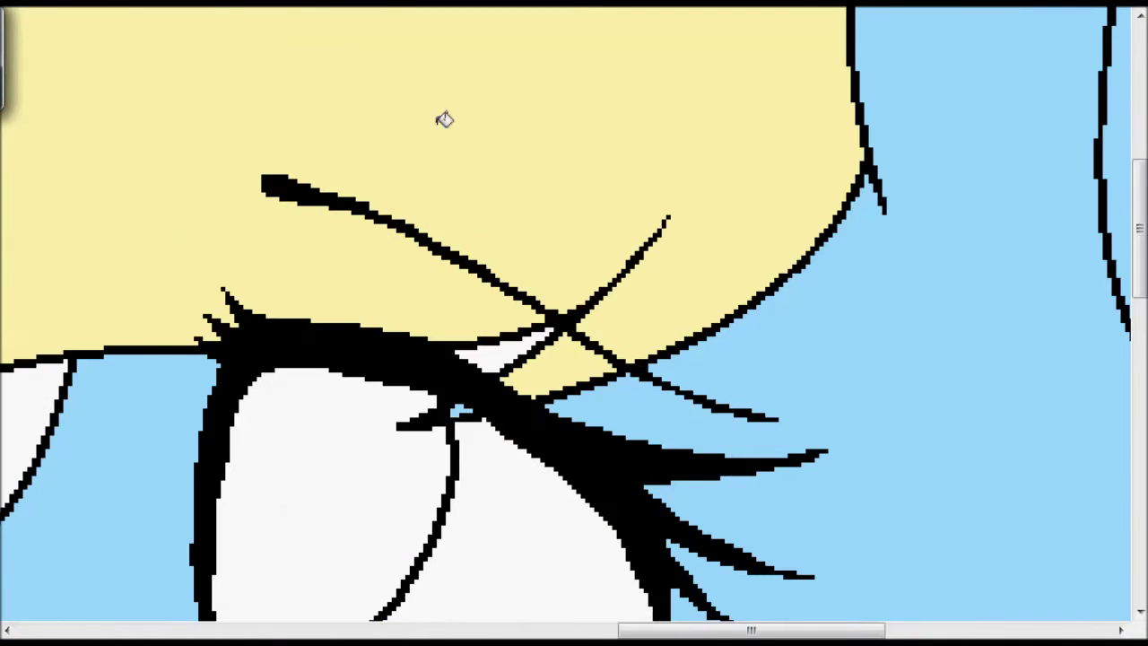
{"action": "left_click", "coordinate": [471, 366]}
{"action": "right_click", "coordinate": [779, 330]}
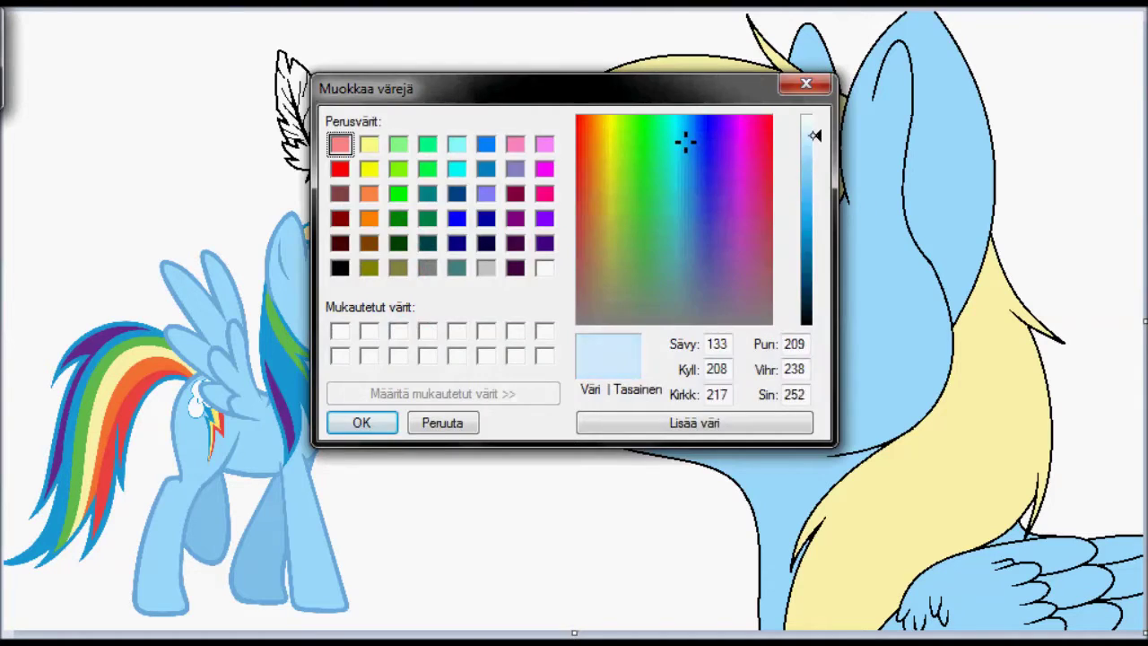
Step: Mix a custom light blue (red 209, green 238, blue 252) and insert the picture FANMADE_Derpy_Hooves_vector_by_durpy
{"action": "left_click", "coordinate": [358, 416]}
{"action": "left_click", "coordinate": [427, 376]}
{"action": "scroll", "coordinate": [499, 45], "scroll_direction": "right", "scroll_amount": 5}
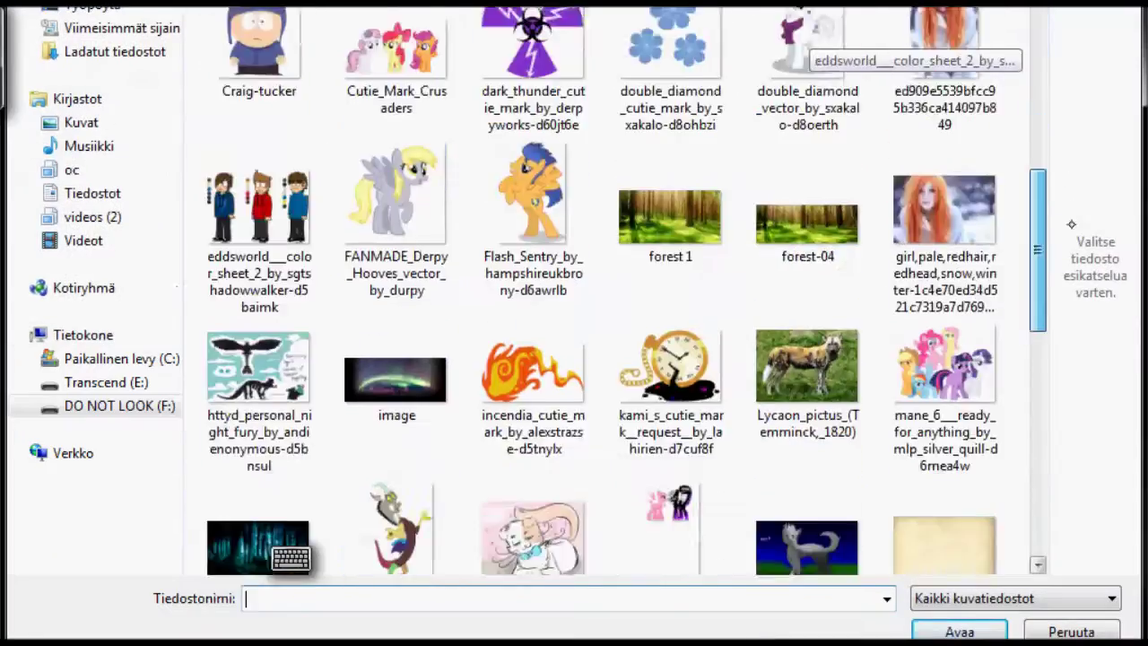
{"action": "left_click", "coordinate": [390, 195]}
{"action": "key", "text": "Return"}
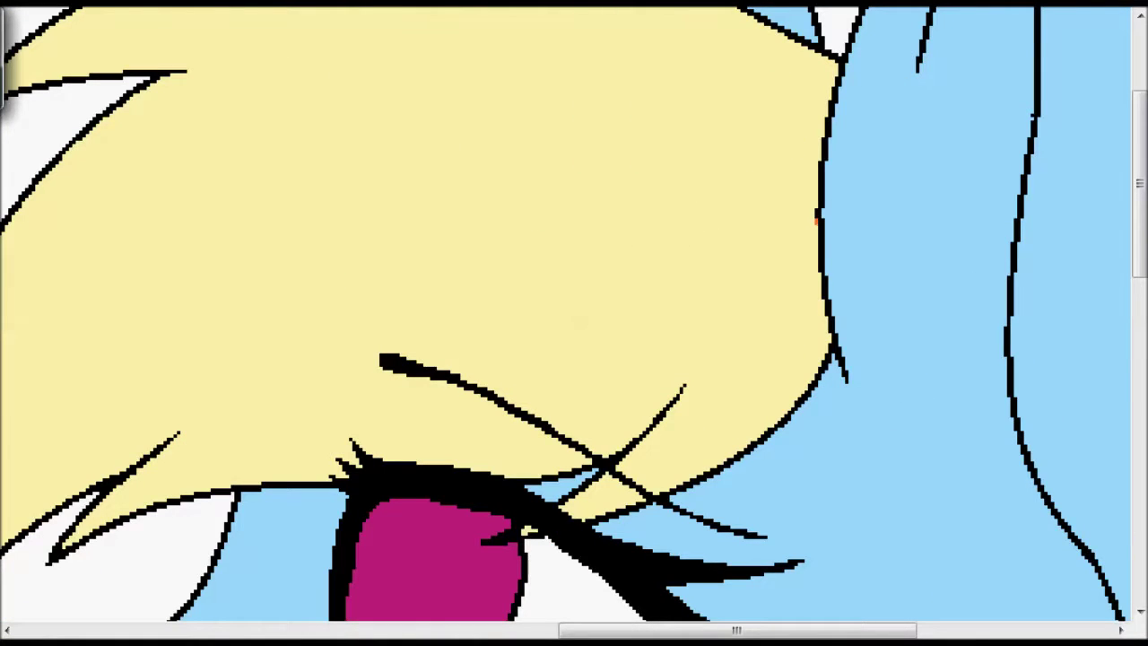
Step: Divide the forelock with a curve from the fringe spike to the ear, fill the upper part orange and smooth the boundary
{"action": "mouse_move", "coordinate": [179, 432]}
{"action": "left_mouse_down"}
{"action": "mouse_move", "coordinate": [575, 289]}
{"action": "mouse_move", "coordinate": [823, 169]}
{"action": "left_mouse_up"}
{"action": "left_click", "coordinate": [546, 308]}
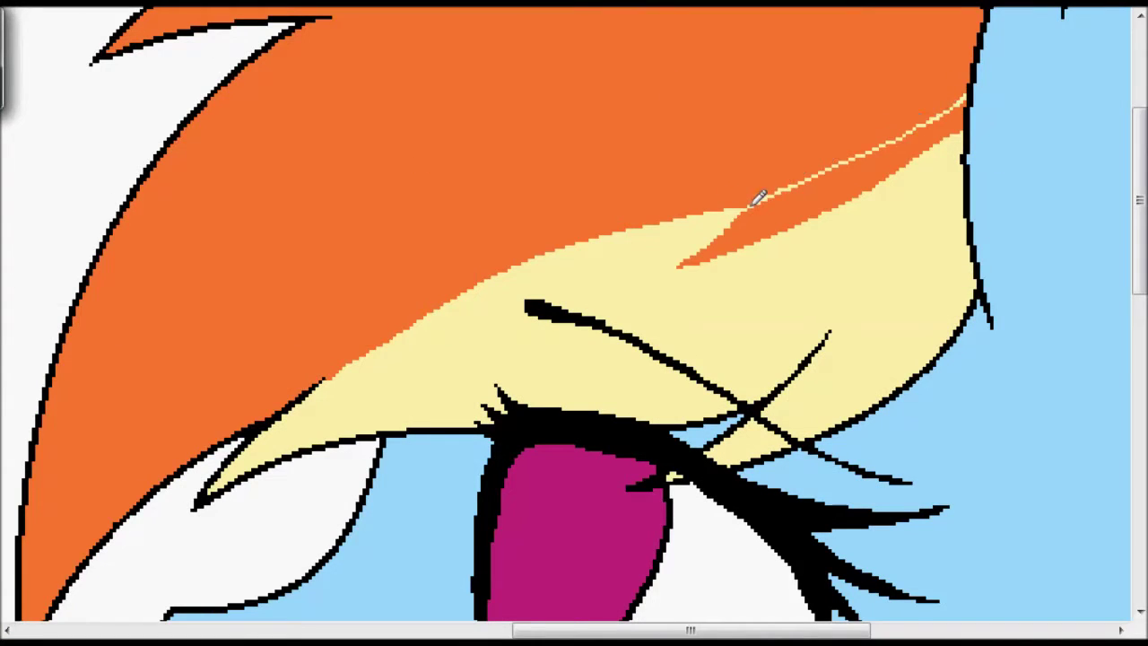
{"action": "left_click", "coordinate": [789, 219]}
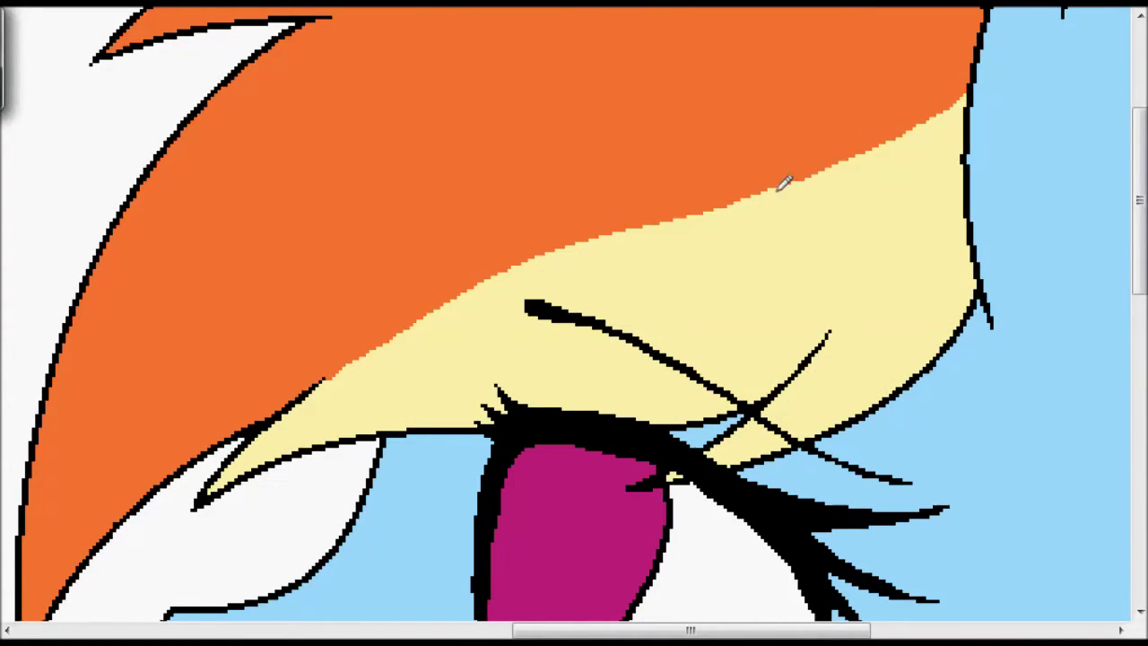
Step: Widen the forelock's pale yellow band with a pointed strand cutting into the orange, fill it and clean up its tip
{"action": "mouse_move", "coordinate": [685, 153]}
{"action": "left_mouse_down"}
{"action": "mouse_move", "coordinate": [440, 263]}
{"action": "mouse_move", "coordinate": [278, 404]}
{"action": "left_mouse_up"}
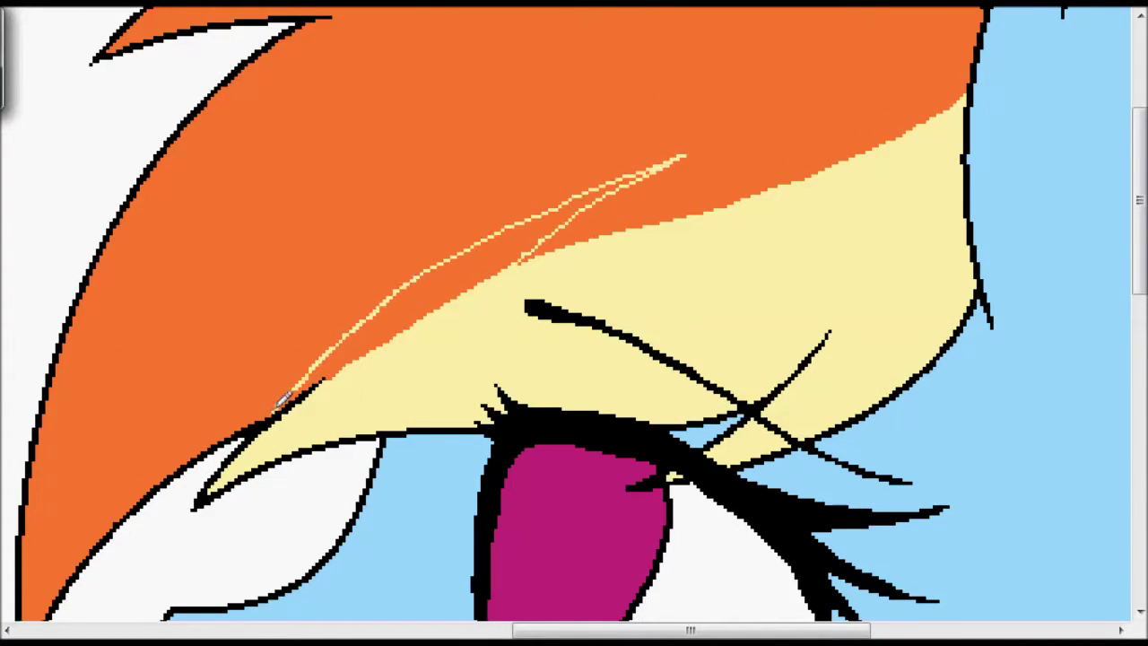
{"action": "left_click", "coordinate": [450, 272]}
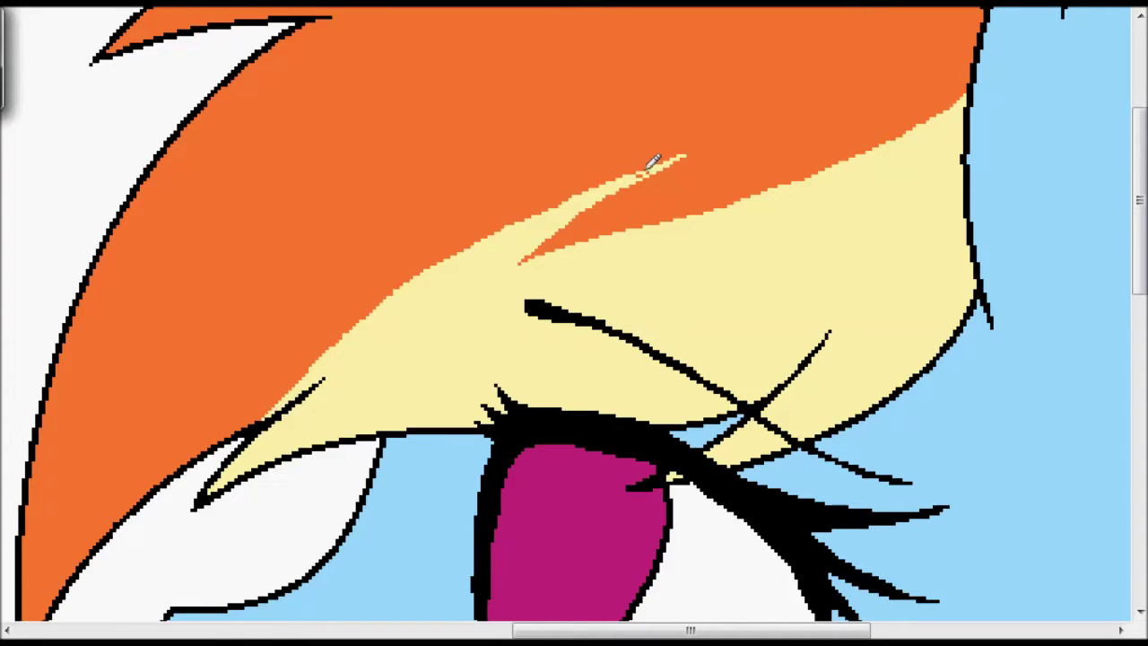
{"action": "key", "text": "ctrl+Page_Up"}
{"action": "left_click", "coordinate": [628, 218]}
{"action": "left_click_drag", "start_coordinate": [615, 193], "coordinate": [429, 309]}
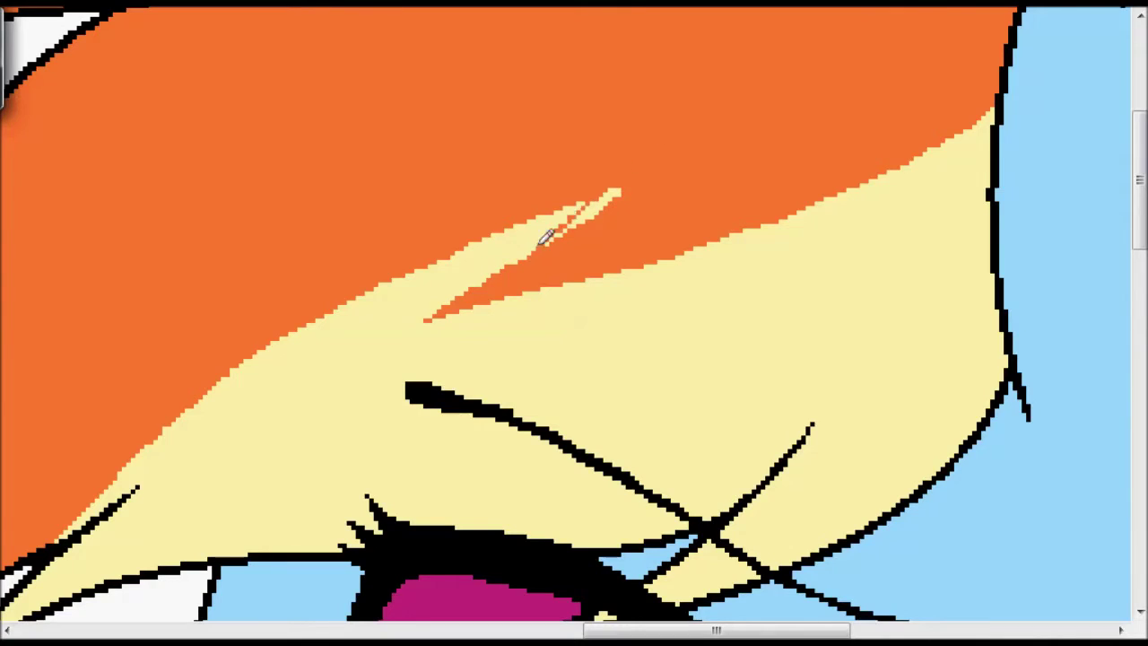
{"action": "key", "text": "ctrl+Page_Up"}
{"action": "left_click", "coordinate": [586, 171]}
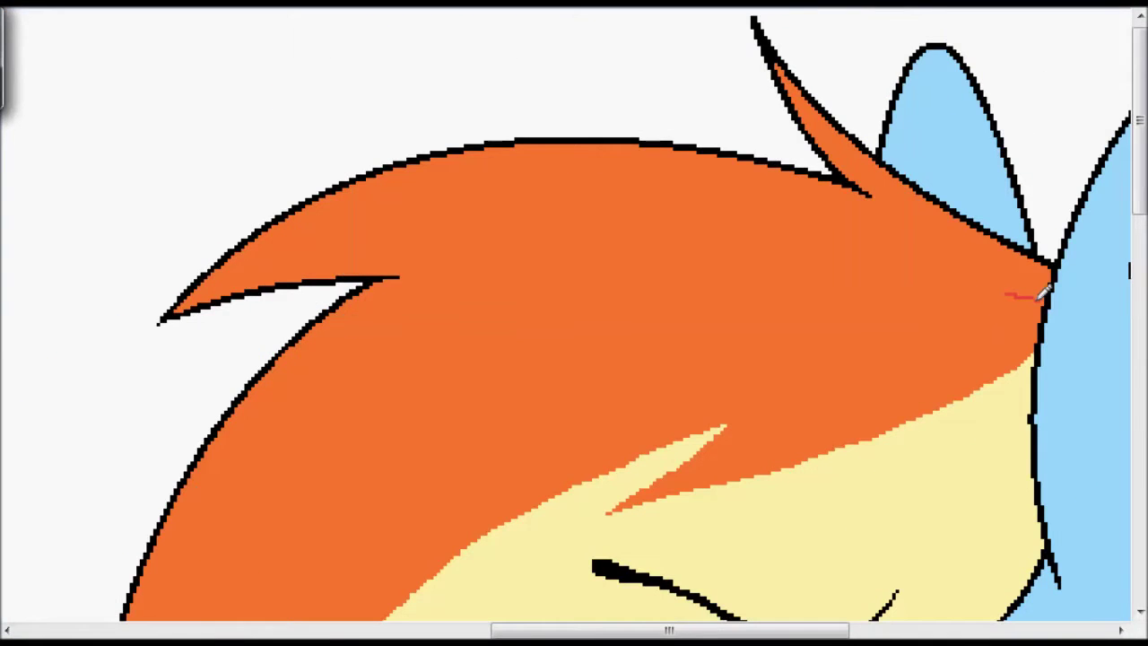
Step: Outline a jagged red section across the upper forelock, from the ear to the front edge, and fill it red
{"action": "key", "text": "ctrl+z"}
{"action": "left_click_drag", "start_coordinate": [1045, 303], "coordinate": [531, 275]}
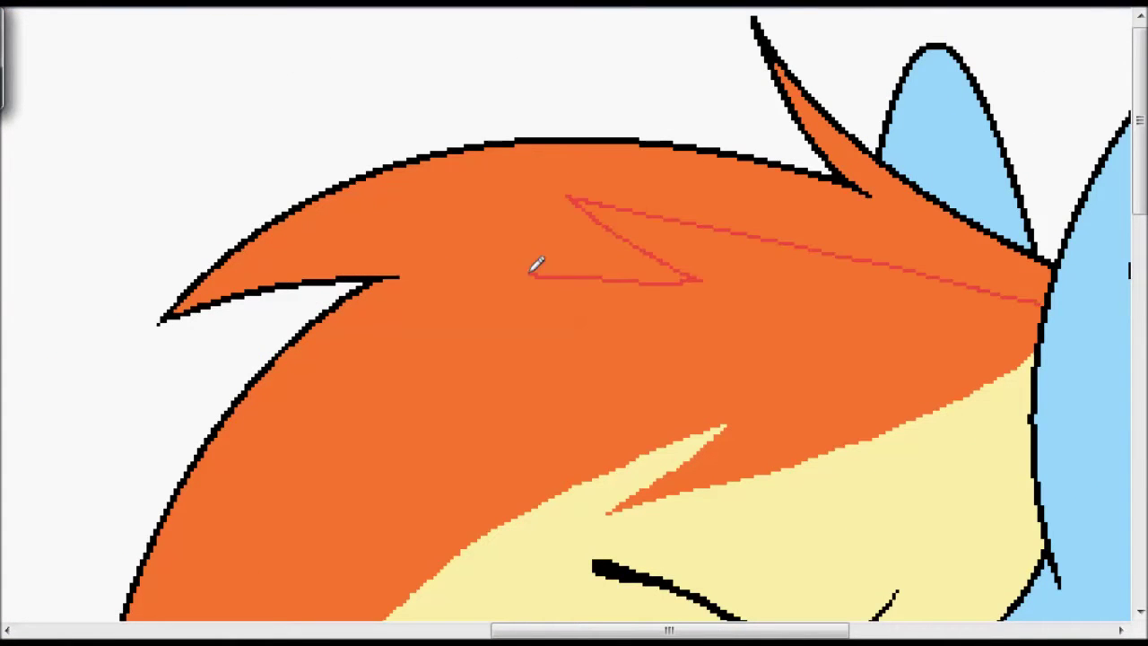
{"action": "left_click", "coordinate": [440, 392]}
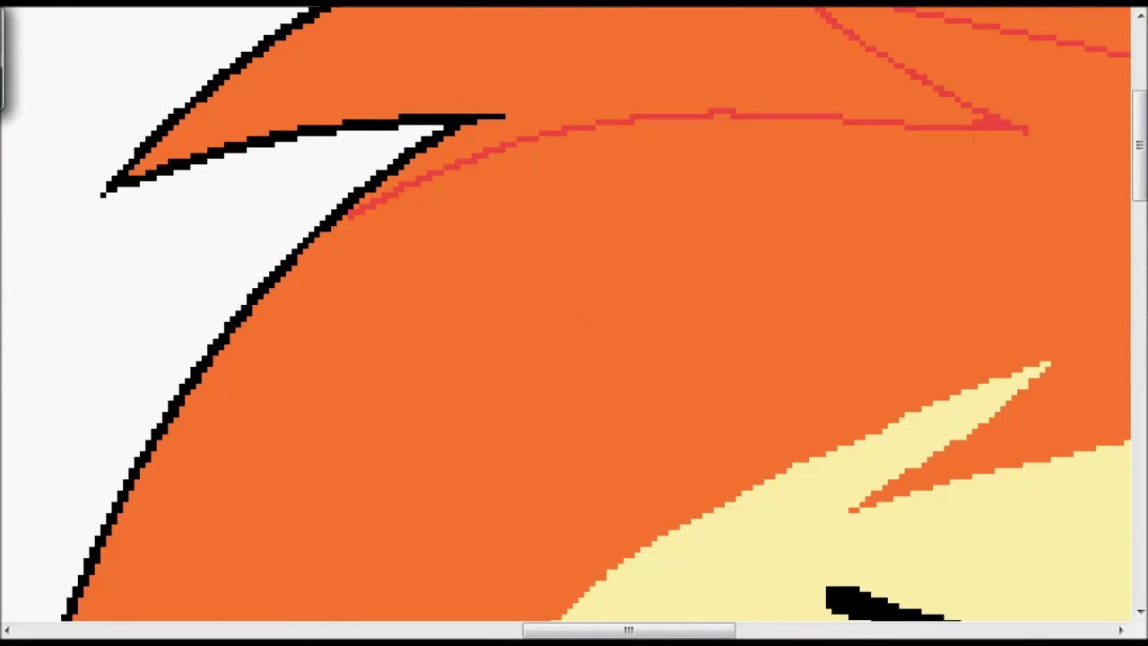
{"action": "left_click", "coordinate": [530, 68]}
{"action": "key", "text": "ctrl+Page_Up"}
{"action": "left_click", "coordinate": [443, 75]}
{"action": "key", "text": "ctrl+Page_Down"}
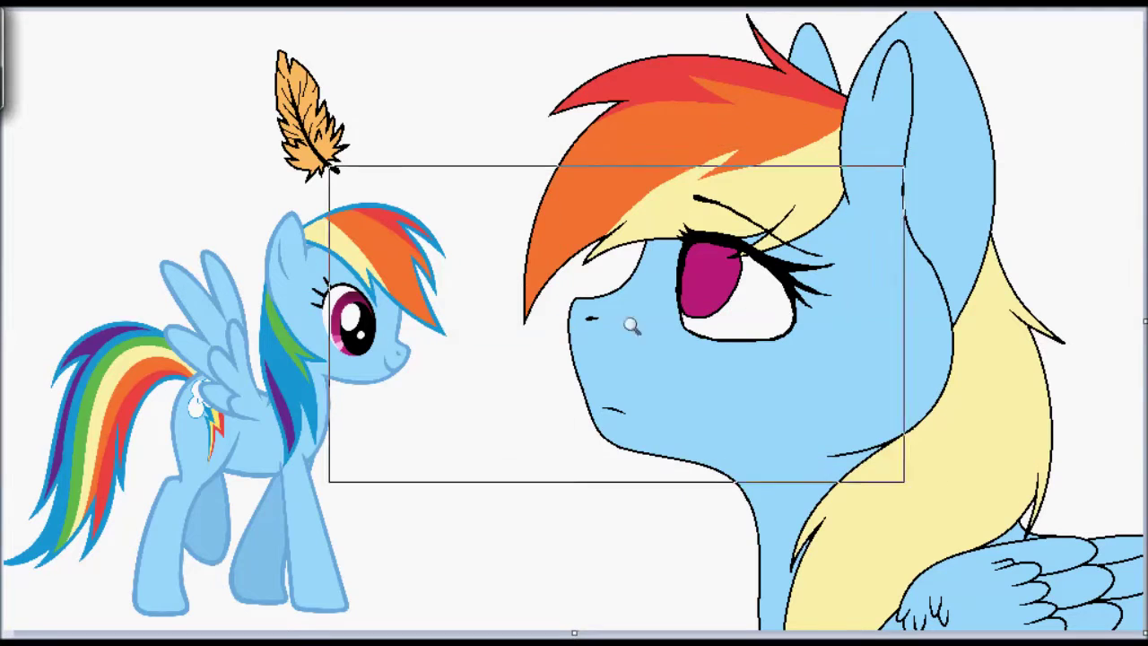
Step: Fill the back mane green, divide it lengthwise with a jagged blue line and fill the outer part blue
{"action": "left_click", "coordinate": [897, 431]}
{"action": "key", "text": "ctrl+Page_Up"}
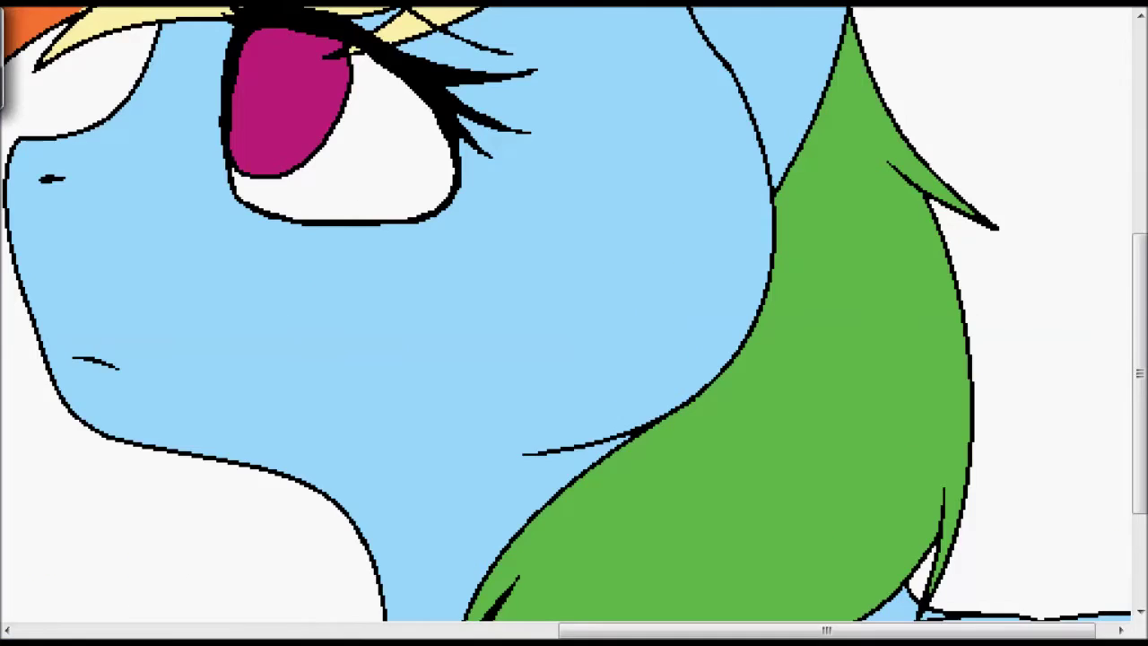
{"action": "scroll", "coordinate": [1131, 280], "scroll_direction": "down", "scroll_amount": 3}
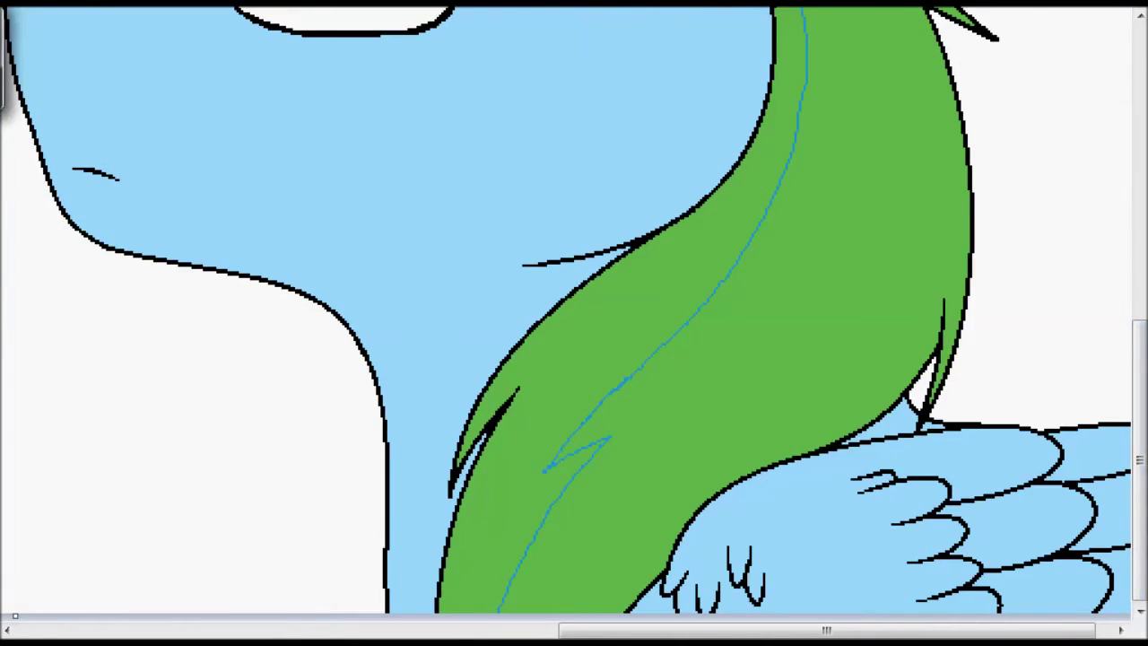
{"action": "left_click", "coordinate": [881, 175]}
{"action": "key", "text": "ctrl+Page_Up"}
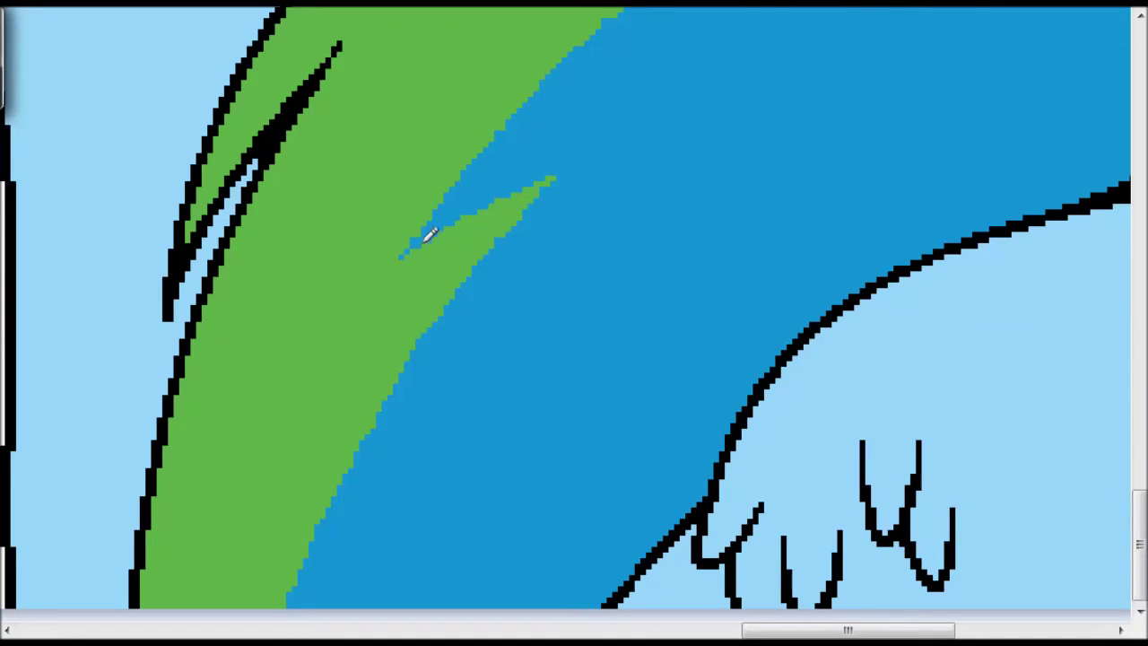
Step: Draw a jagged purple dividing line down the back mane's blue part and fill the outer strip purple
{"action": "key", "text": "ctrl+Page_Down"}
{"action": "key", "text": "ctrl+Page_Down"}
{"action": "key", "text": "ctrl+Page_Up"}
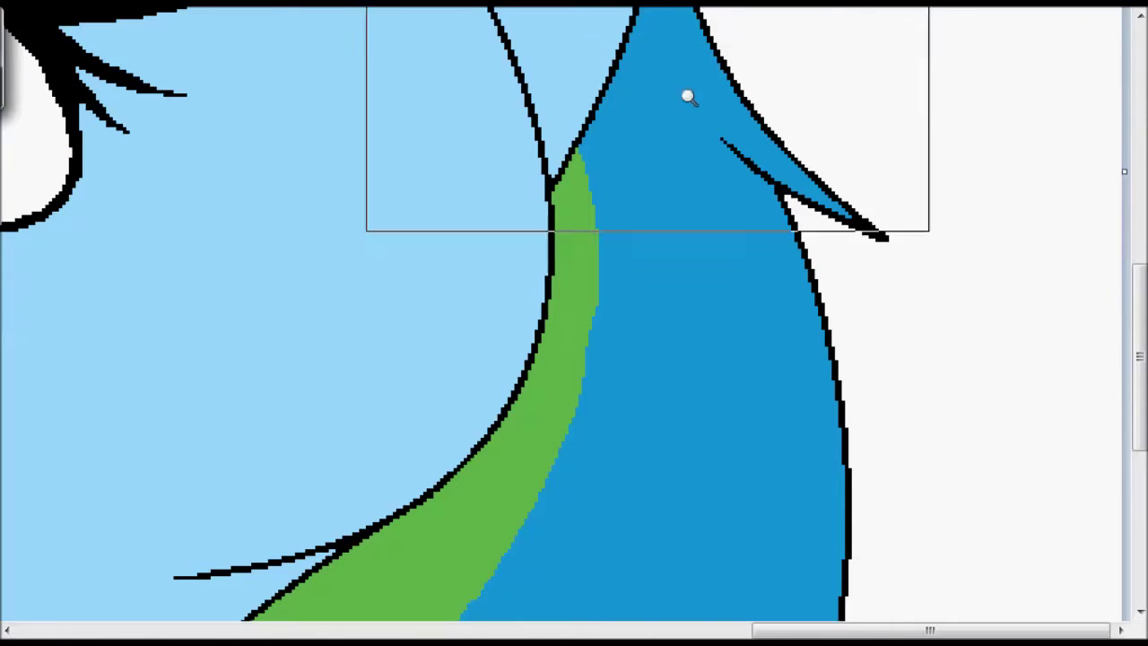
{"action": "left_click_drag", "start_coordinate": [634, 32], "coordinate": [772, 466]}
{"action": "scroll", "coordinate": [771, 466], "scroll_direction": "down", "scroll_amount": 5}
{"action": "scroll", "coordinate": [771, 269], "scroll_direction": "up", "scroll_amount": 1}
{"action": "mouse_move", "coordinate": [773, 149]}
{"action": "left_mouse_down"}
{"action": "mouse_move", "coordinate": [769, 178]}
{"action": "mouse_move", "coordinate": [705, 277]}
{"action": "mouse_move", "coordinate": [712, 220]}
{"action": "mouse_move", "coordinate": [436, 556]}
{"action": "left_mouse_up"}
{"action": "scroll", "coordinate": [436, 556], "scroll_direction": "down", "scroll_amount": 3}
{"action": "left_click_drag", "start_coordinate": [440, 431], "coordinate": [310, 588]}
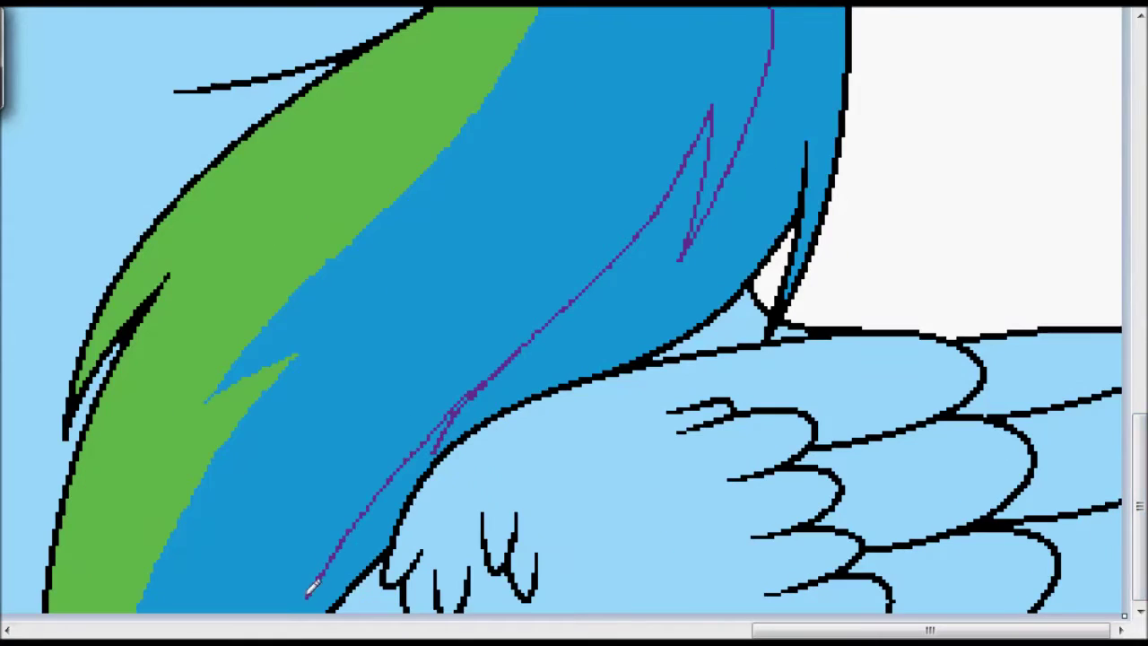
{"action": "left_click", "coordinate": [569, 361]}
{"action": "scroll", "coordinate": [473, 386], "scroll_direction": "up", "scroll_amount": 5}
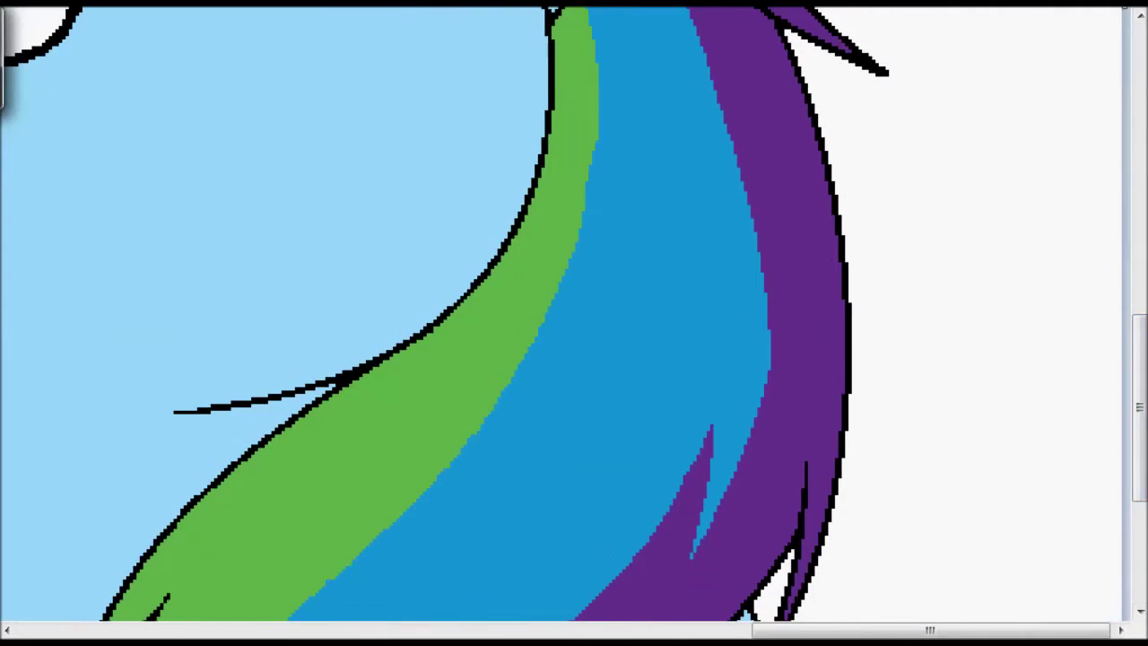
Step: Try to extend the back mane's blue band into the purple with a second pointed strand filled blue
{"action": "scroll", "coordinate": [603, 215], "scroll_direction": "down", "scroll_amount": 1}
{"action": "left_click_drag", "start_coordinate": [668, 69], "coordinate": [800, 525]}
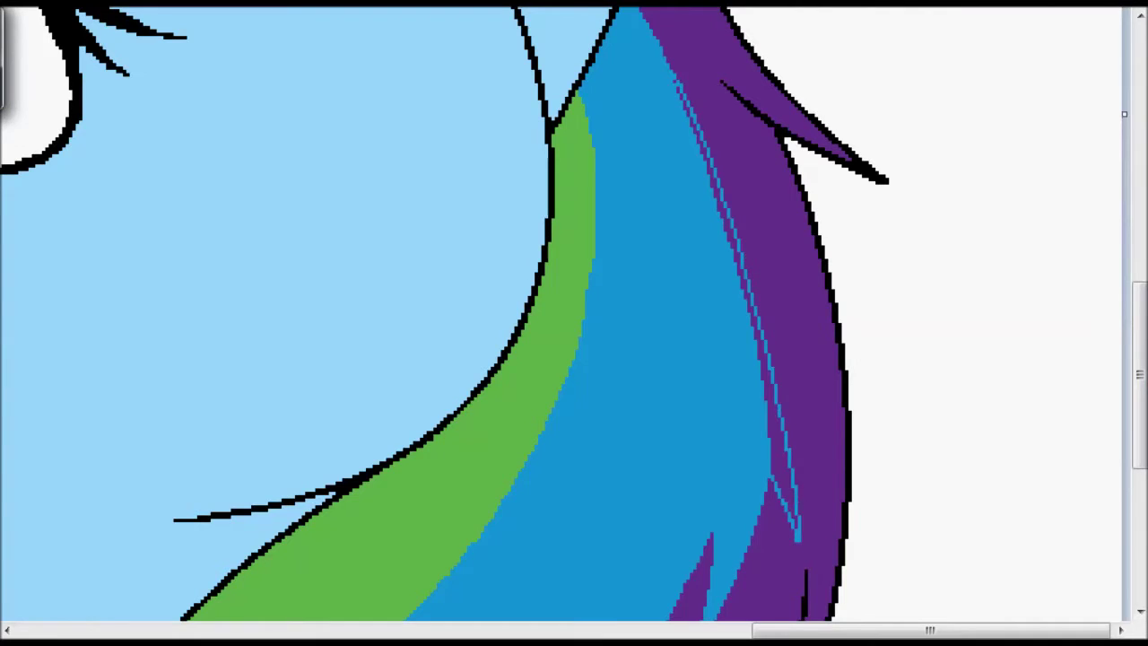
{"action": "left_click", "coordinate": [739, 270]}
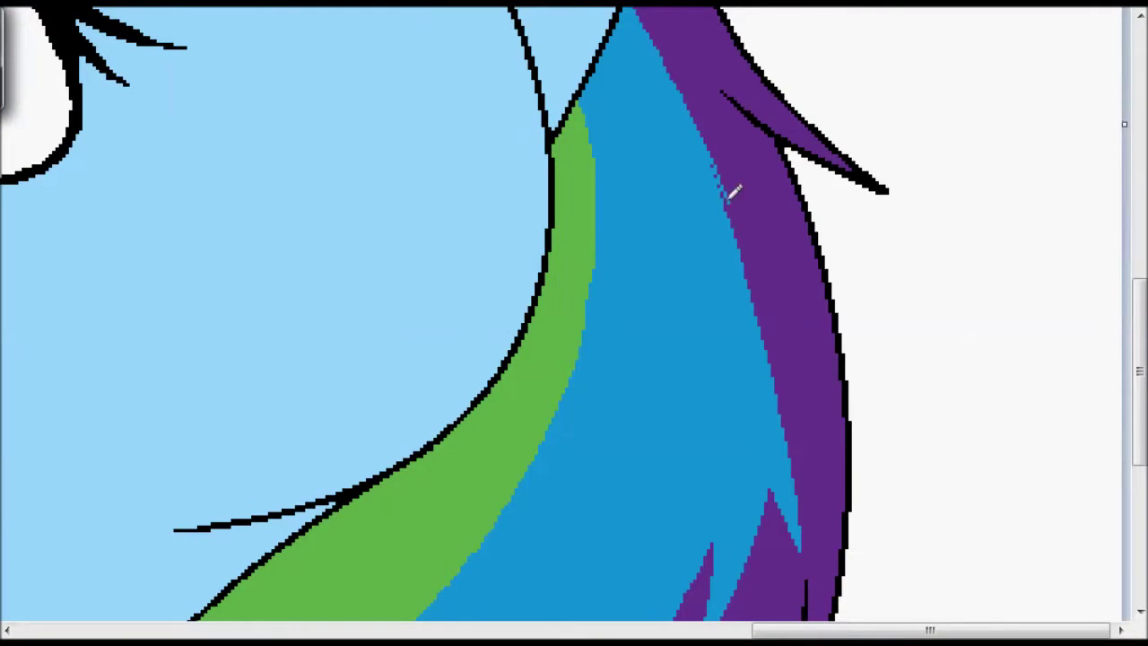
{"action": "left_click_drag", "start_coordinate": [734, 192], "coordinate": [804, 494]}
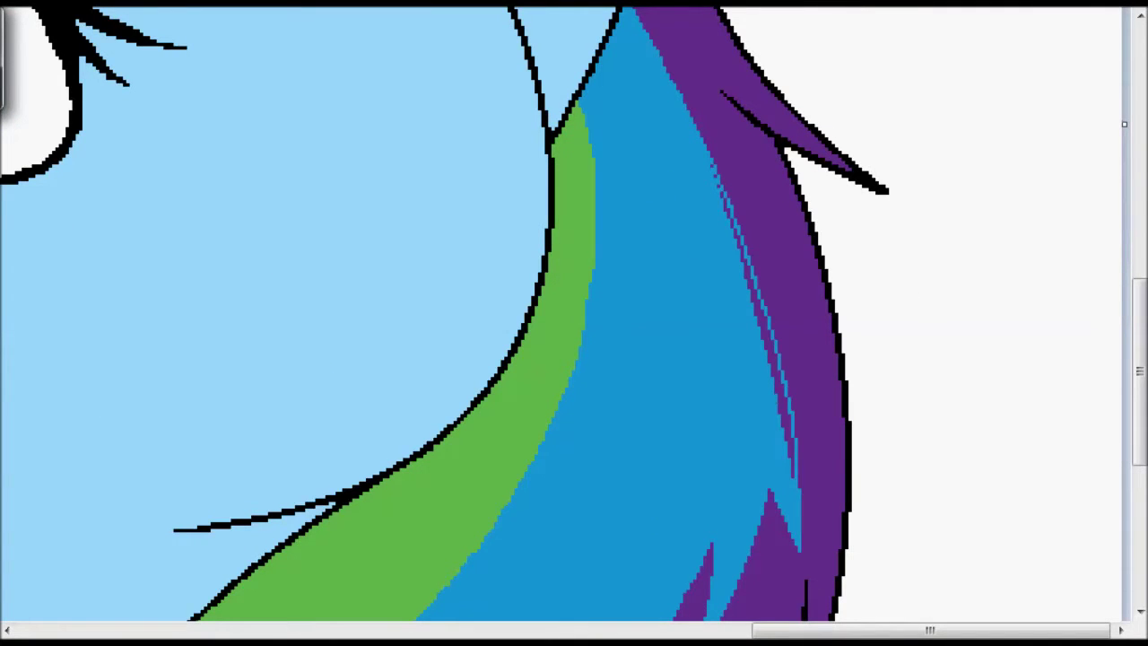
{"action": "left_click", "coordinate": [772, 348]}
{"action": "key", "text": "ctrl+Page_Up"}
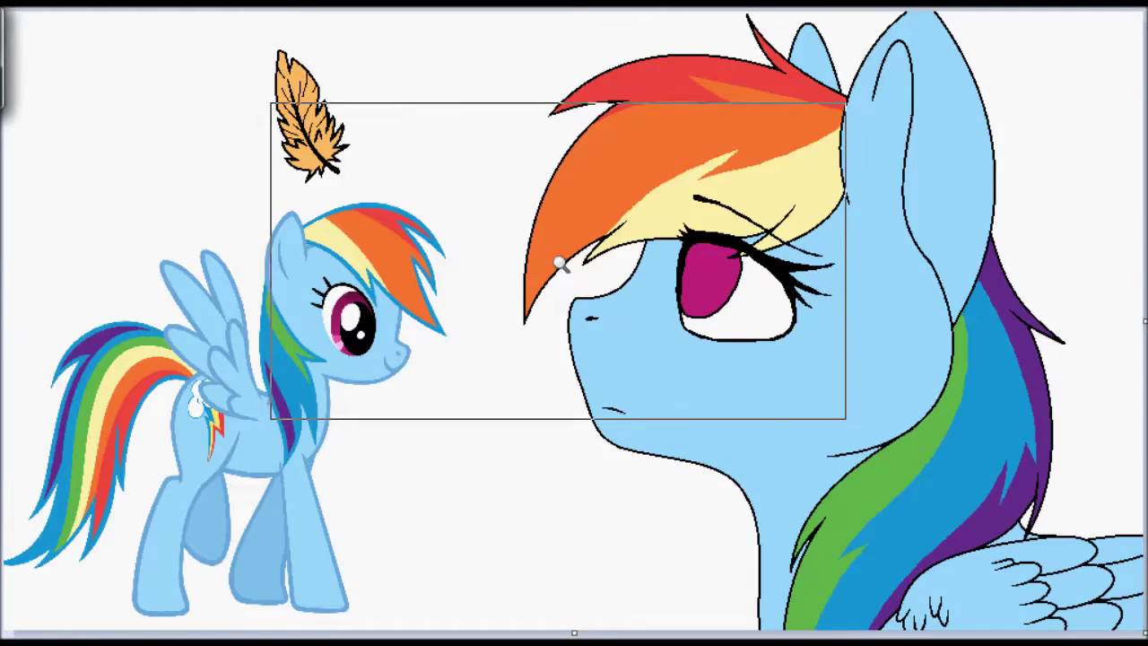
Step: Undo the second blue strand and reshape the blue-purple boundary in the upper back mane as a smooth curve
{"action": "left_click", "coordinate": [557, 259]}
{"action": "left_click", "coordinate": [906, 372]}
{"action": "left_click_drag", "start_coordinate": [705, 36], "coordinate": [759, 489]}
{"action": "left_click", "coordinate": [731, 72]}
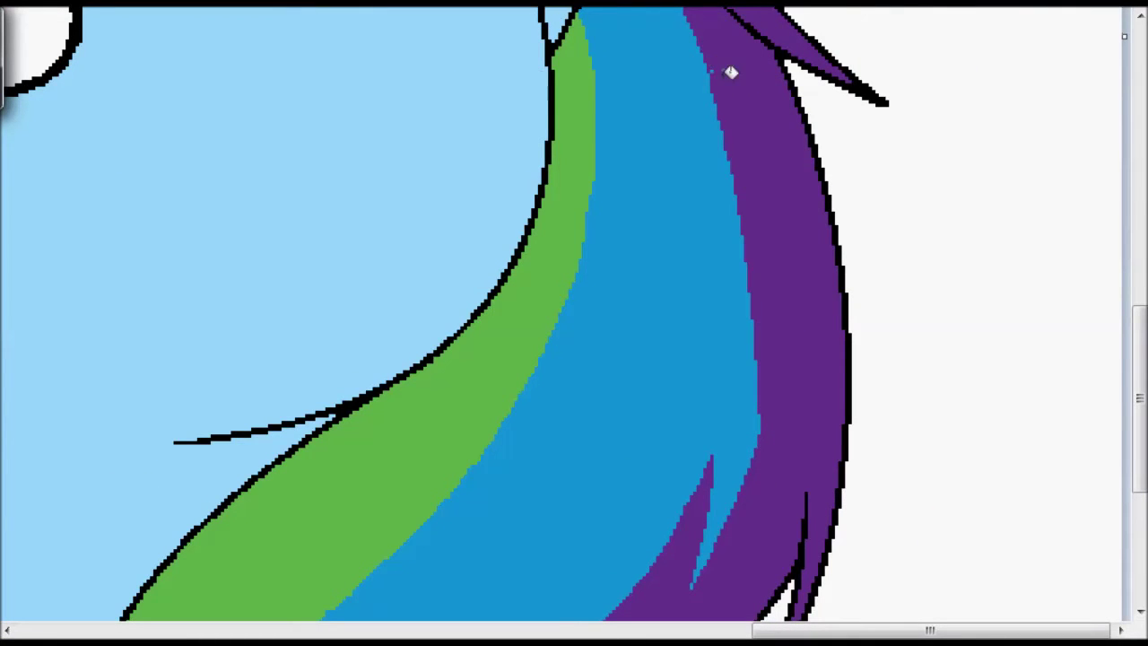
{"action": "key", "text": "ctrl+z"}
{"action": "key", "text": "ctrl+z"}
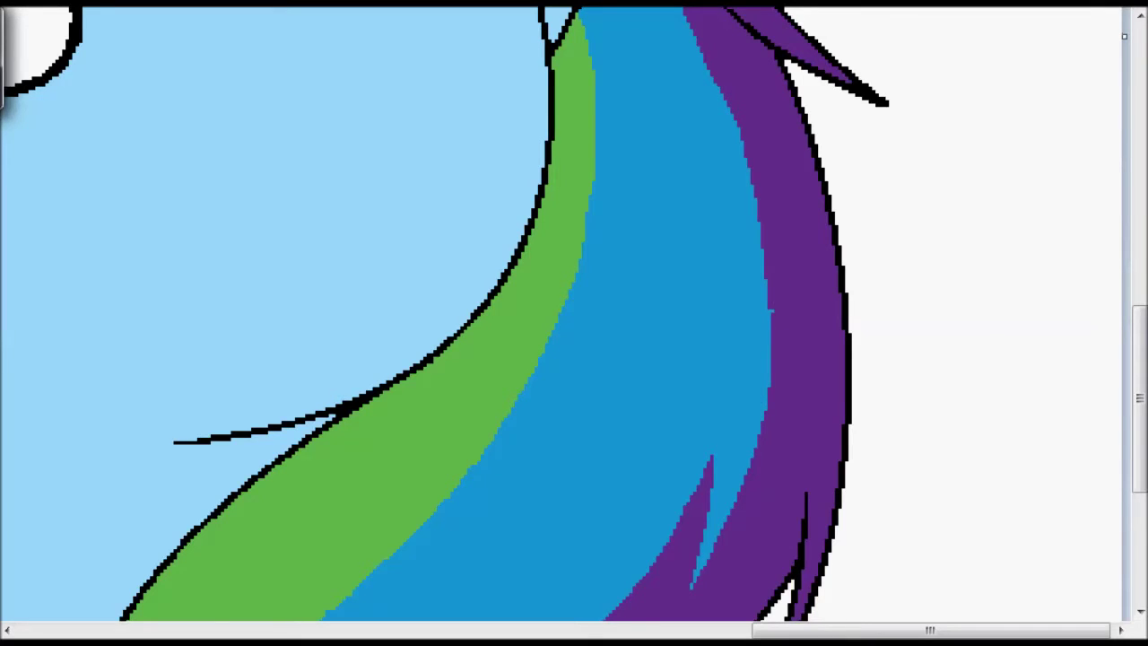
{"action": "scroll", "coordinate": [574, 314], "scroll_direction": "up", "scroll_amount": 3}
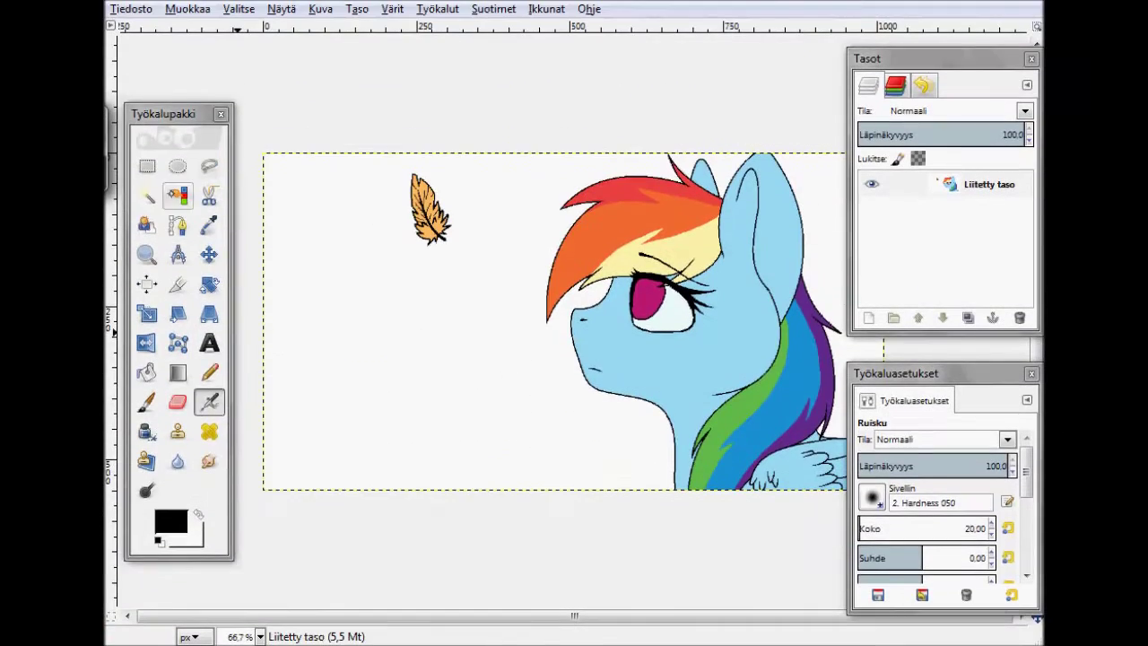
Step: Select the white background around the pony and feather with Fuzzy Select and add a new layer
{"action": "left_click", "coordinate": [147, 90]}
{"action": "left_click", "coordinate": [470, 258]}
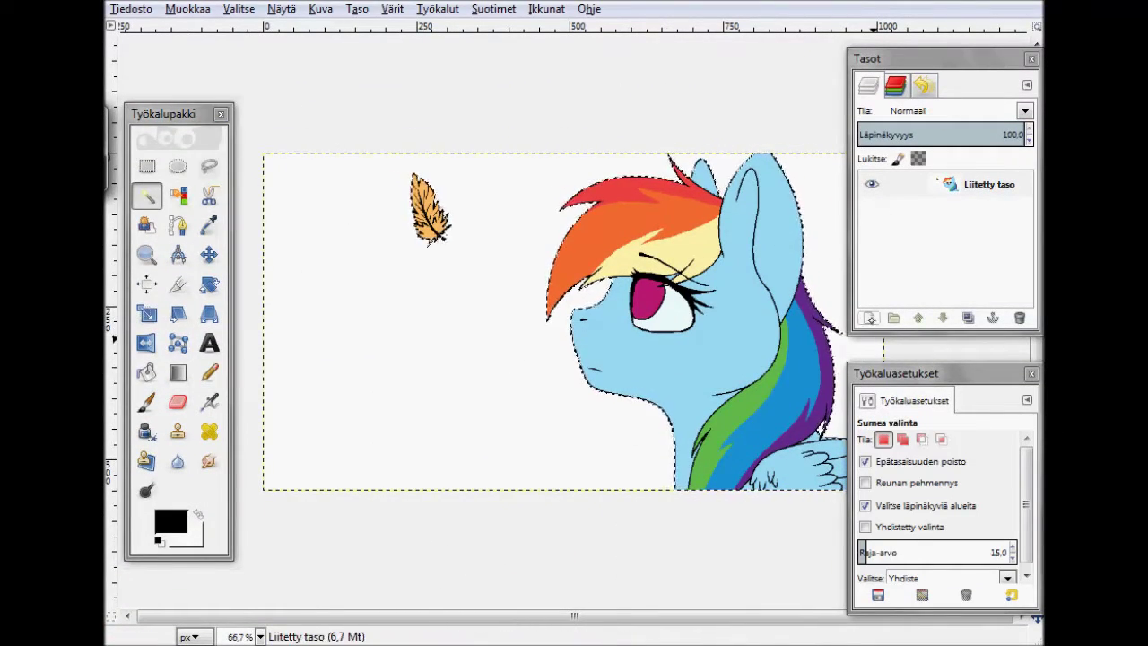
{"action": "key", "text": "shift+ctrl+n"}
{"action": "key", "text": "Return"}
Step: Copy the coloured drawing without its white background onto the new layer and anchor it there
{"action": "right_click", "coordinate": [637, 341]}
{"action": "key", "text": "Escape"}
{"action": "key", "text": "ctrl+c"}
{"action": "key", "text": "Page_Up"}
{"action": "right_click", "coordinate": [445, 350]}
{"action": "mouse_move", "coordinate": [485, 402]}
{"action": "left_click", "coordinate": [628, 377]}
{"action": "left_click", "coordinate": [187, 9]}
{"action": "left_click", "coordinate": [192, 254]}
{"action": "left_click", "coordinate": [989, 210]}
{"action": "key", "text": "ctrl+h"}
Step: Add another empty layer above the drawing and set the foreground colour to dark red
{"action": "key", "text": "shift+ctrl+n"}
{"action": "key", "text": "Return"}
{"action": "left_click", "coordinate": [171, 521]}
{"action": "left_click", "coordinate": [179, 422]}
{"action": "left_click", "coordinate": [430, 618]}
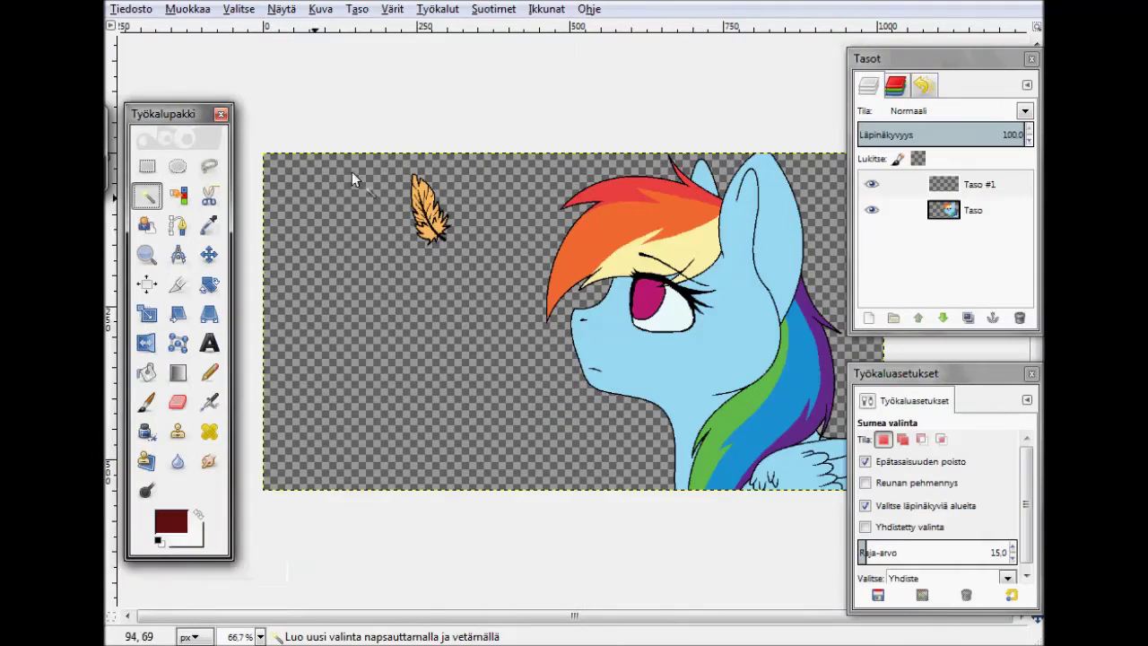
Step: Paint dark red strokes along the feather's shaft and barbs with the Paintbrush, reducing the brush size to 1
{"action": "scroll", "coordinate": [430, 208], "scroll_direction": "up", "scroll_amount": 4}
{"action": "key", "text": "p"}
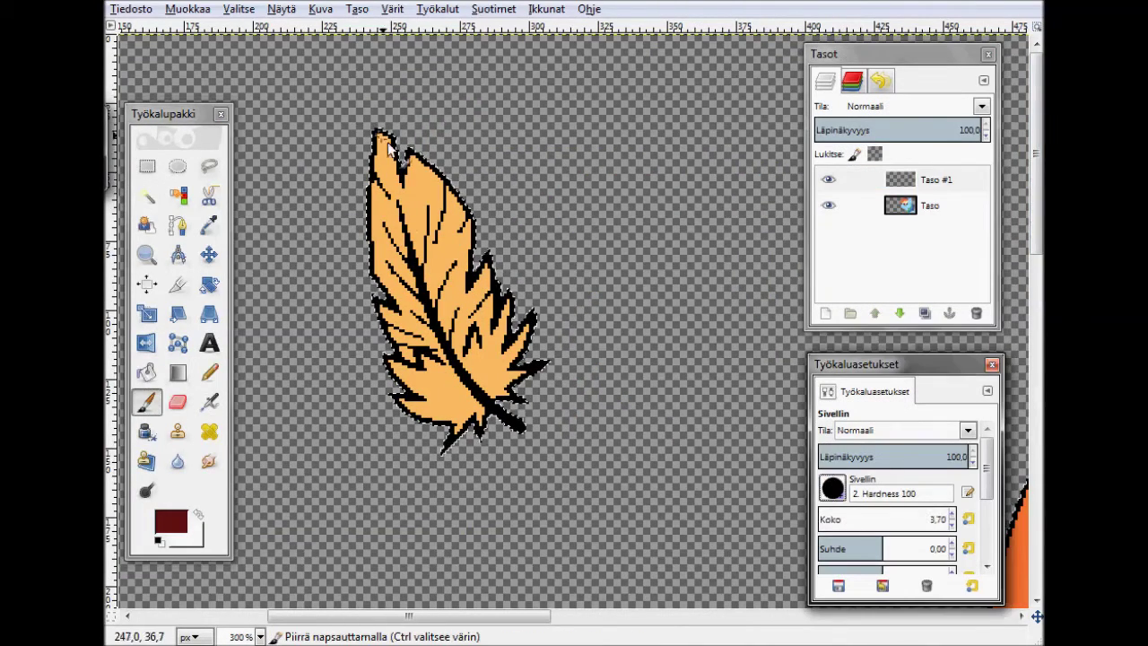
{"action": "left_click_drag", "start_coordinate": [395, 148], "coordinate": [459, 242]}
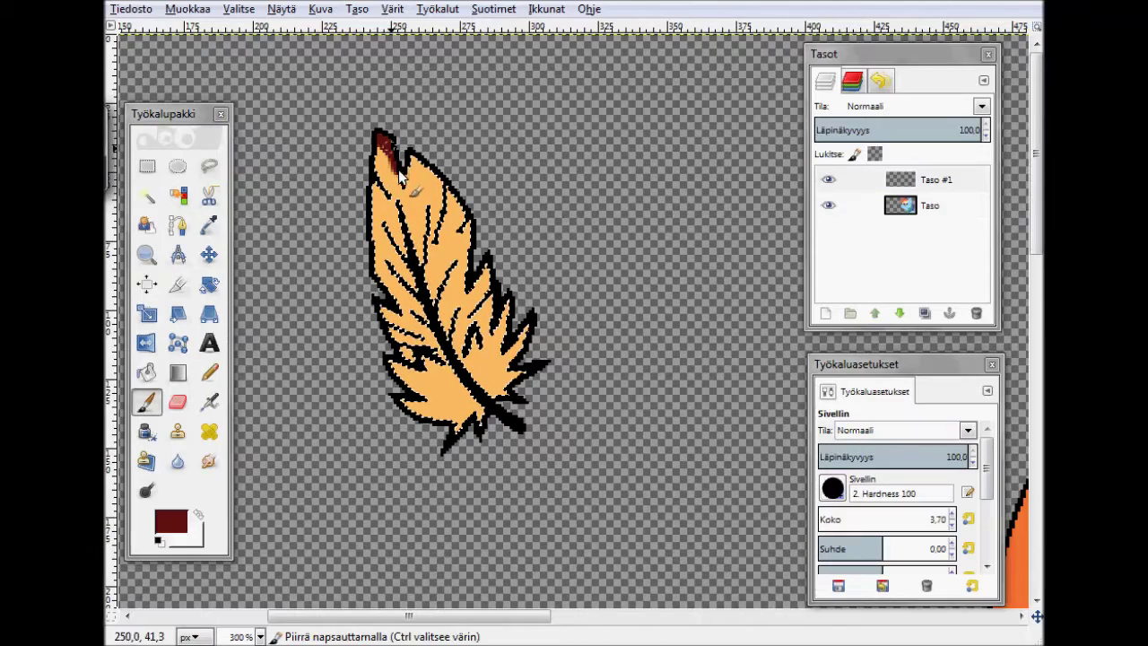
{"action": "mouse_move", "coordinate": [398, 169]}
{"action": "left_mouse_down"}
{"action": "mouse_move", "coordinate": [449, 341]}
{"action": "mouse_move", "coordinate": [487, 341]}
{"action": "mouse_move", "coordinate": [494, 353]}
{"action": "mouse_move", "coordinate": [517, 302]}
{"action": "mouse_move", "coordinate": [479, 384]}
{"action": "left_mouse_up"}
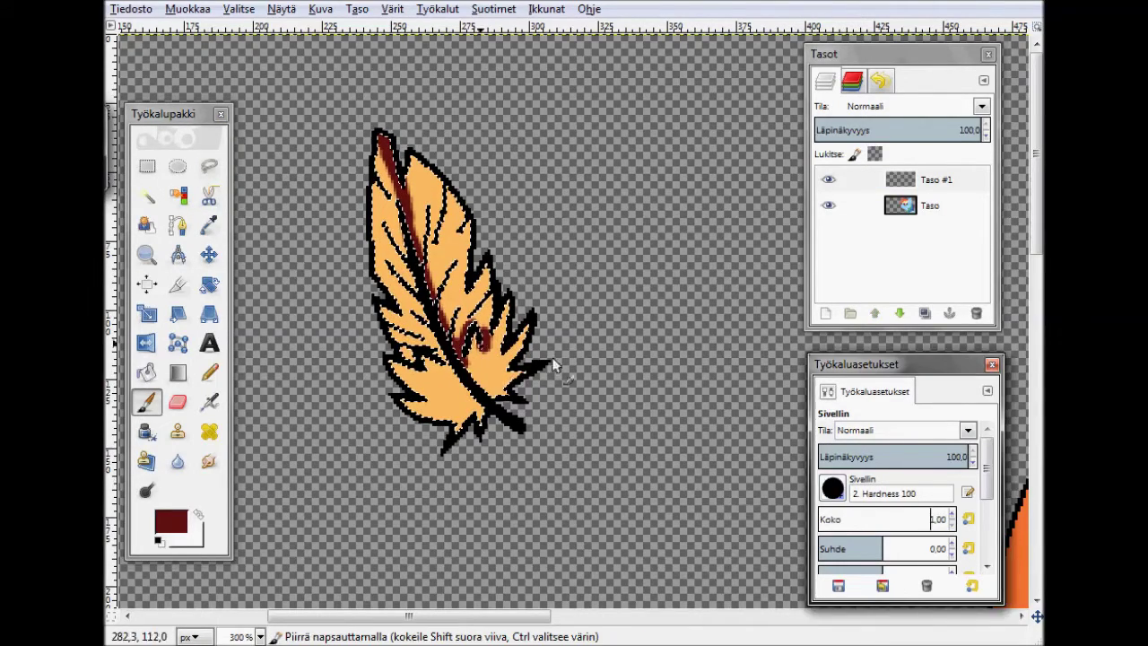
{"action": "left_click_drag", "start_coordinate": [526, 359], "coordinate": [489, 368]}
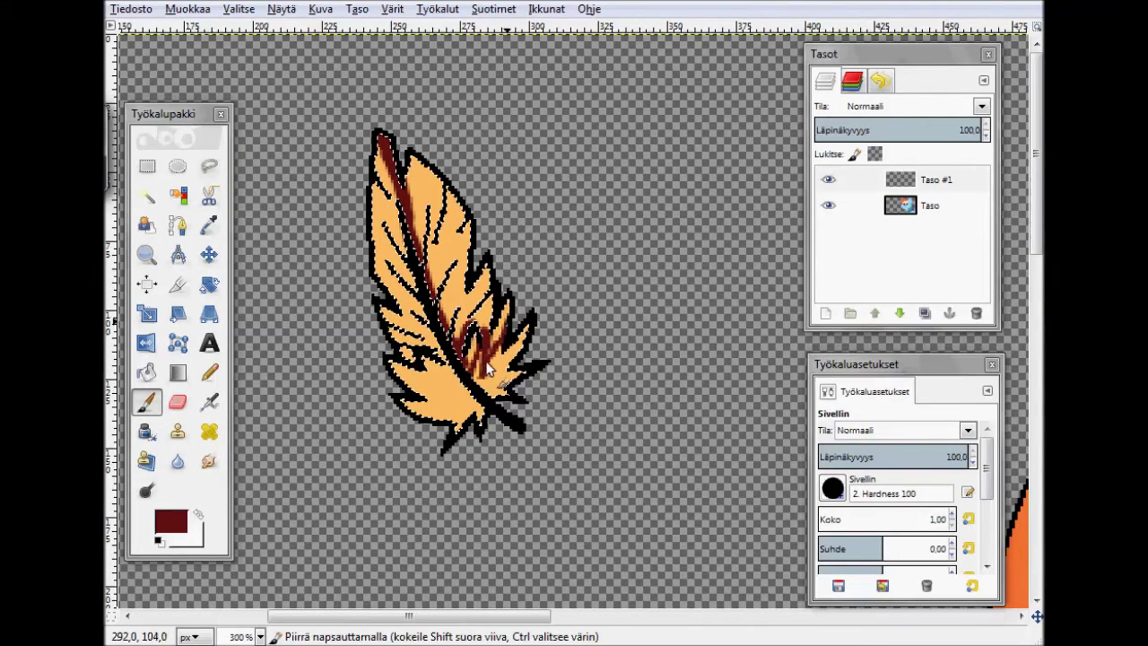
{"action": "mouse_move", "coordinate": [457, 330]}
{"action": "left_mouse_down"}
{"action": "mouse_move", "coordinate": [453, 269]}
{"action": "mouse_move", "coordinate": [443, 328]}
{"action": "mouse_move", "coordinate": [487, 299]}
{"action": "mouse_move", "coordinate": [424, 268]}
{"action": "left_mouse_up"}
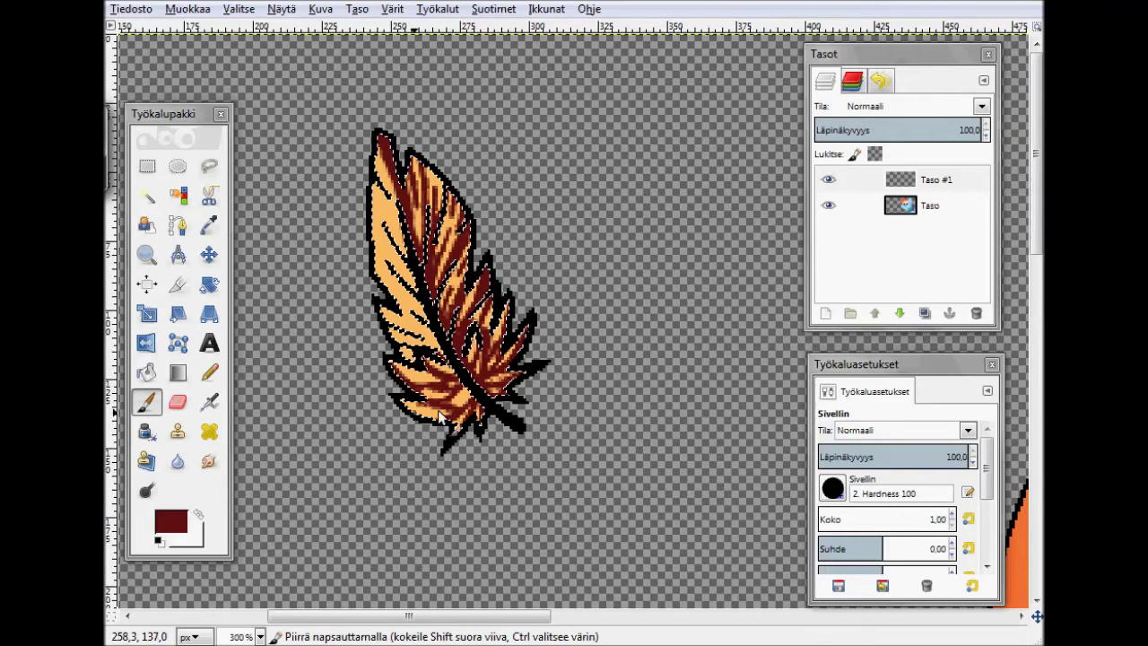
{"action": "left_click_drag", "start_coordinate": [395, 334], "coordinate": [389, 184]}
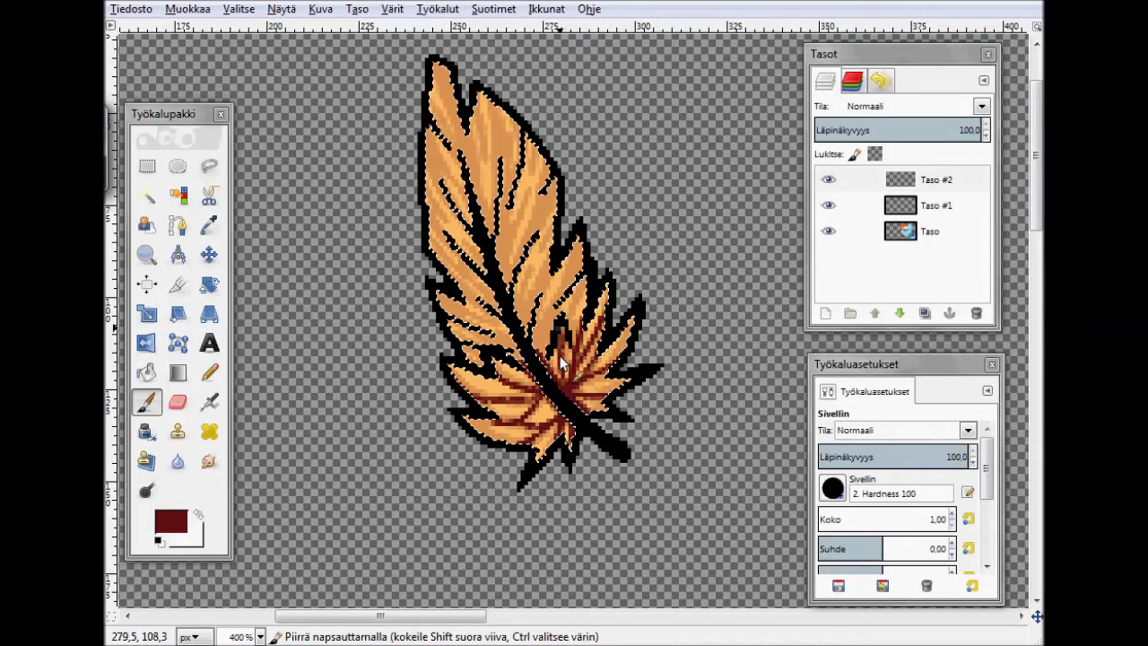
Step: Paint finer dark red strokes along the feather's barbs on layer Taso #2 and lower its opacity to about 33.5
{"action": "left_click_drag", "start_coordinate": [502, 193], "coordinate": [544, 327]}
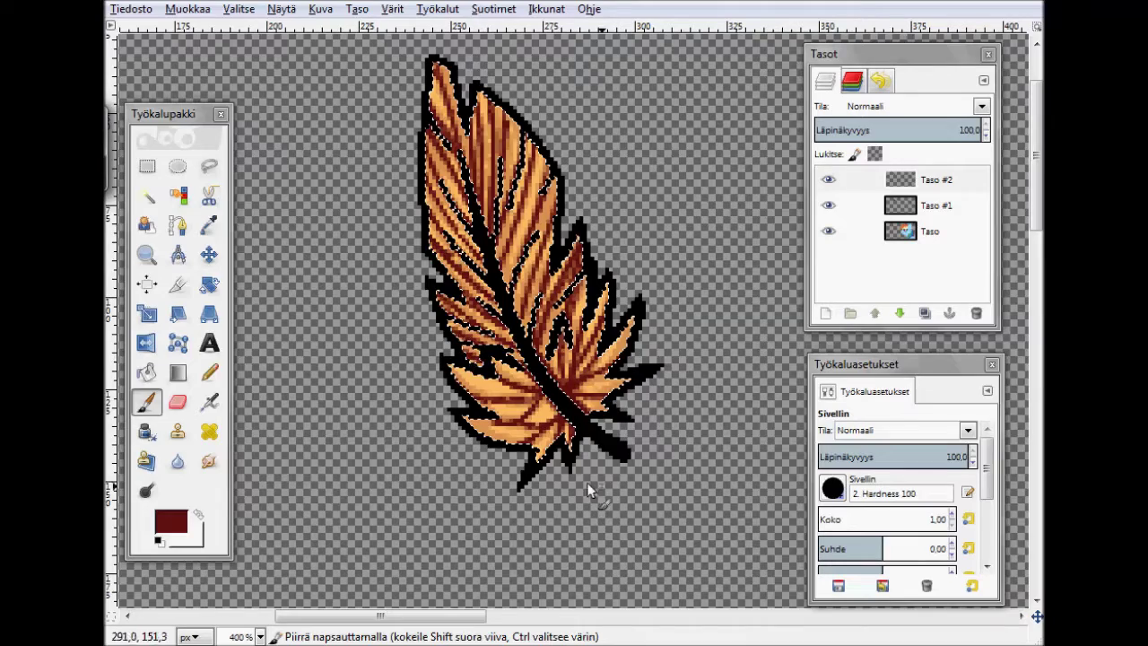
{"action": "left_click", "coordinate": [209, 401]}
{"action": "left_click_drag", "start_coordinate": [951, 130], "coordinate": [870, 132]}
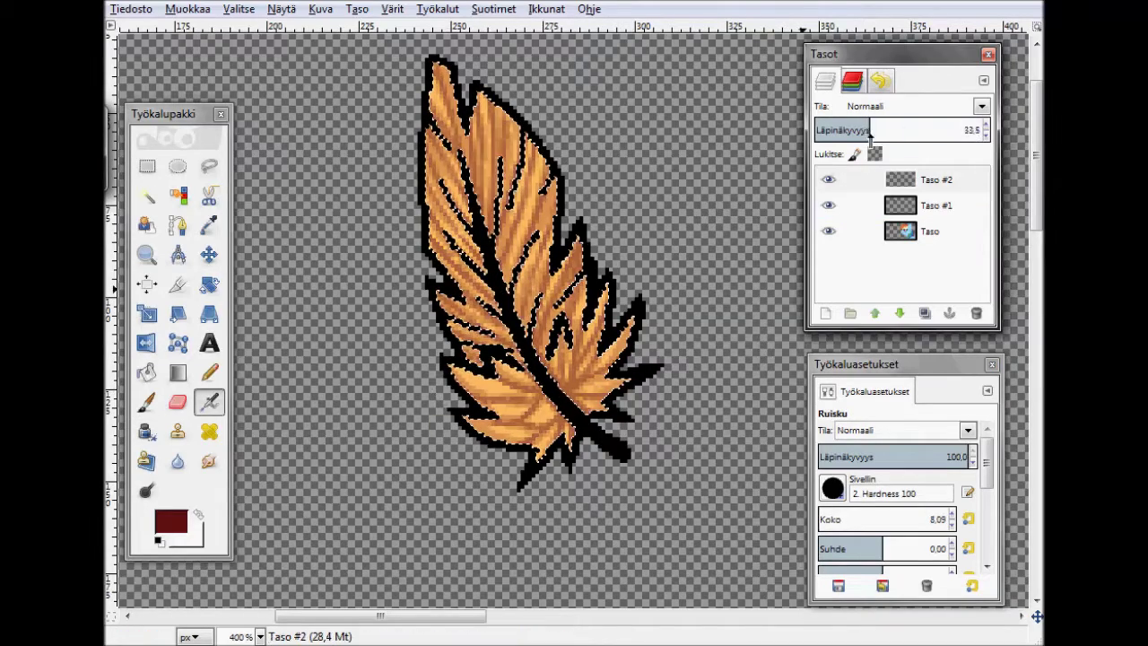
Step: Add a new layer and airbrush soft dark red shading around the feather's shaft
{"action": "left_click", "coordinate": [825, 313]}
{"action": "mouse_move", "coordinate": [547, 381]}
{"action": "left_mouse_down"}
{"action": "mouse_move", "coordinate": [551, 421]}
{"action": "mouse_move", "coordinate": [473, 202]}
{"action": "mouse_move", "coordinate": [489, 377]}
{"action": "mouse_move", "coordinate": [513, 378]}
{"action": "mouse_move", "coordinate": [525, 431]}
{"action": "left_mouse_up"}
{"action": "key", "text": "s"}
{"action": "left_click", "coordinate": [177, 400]}
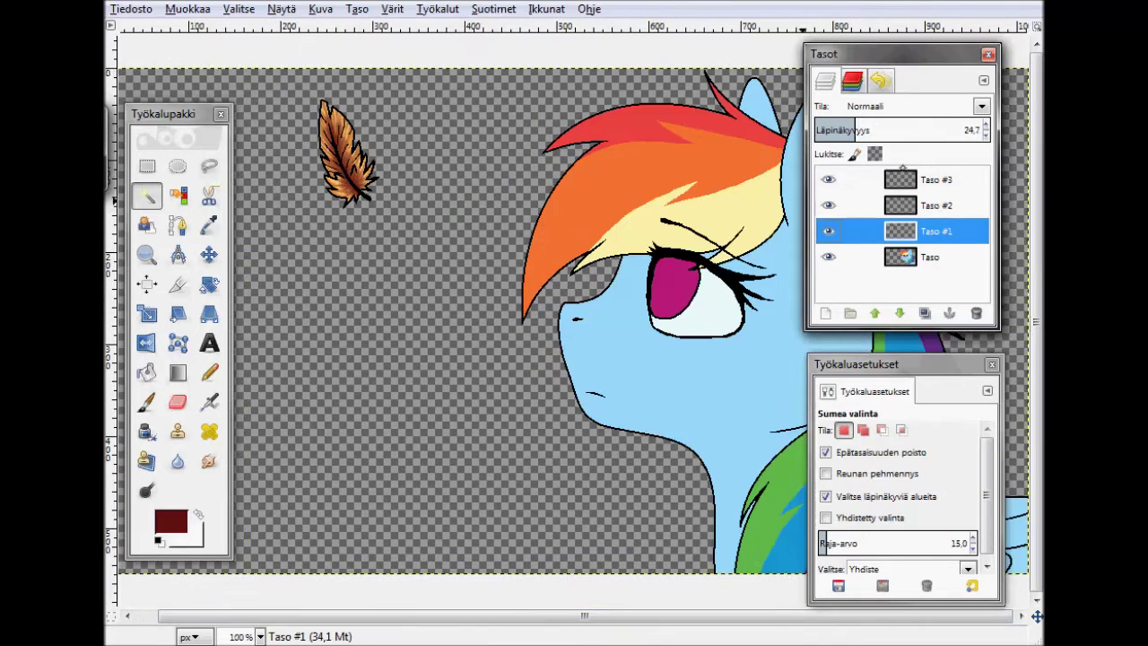
Step: Check the feather's shading layers and set the opacity of layer Taso #3 to 50
{"action": "left_click", "coordinate": [828, 180]}
{"action": "left_click", "coordinate": [900, 206]}
{"action": "left_click", "coordinate": [901, 232]}
{"action": "left_click", "coordinate": [828, 179]}
{"action": "left_click", "coordinate": [901, 256]}
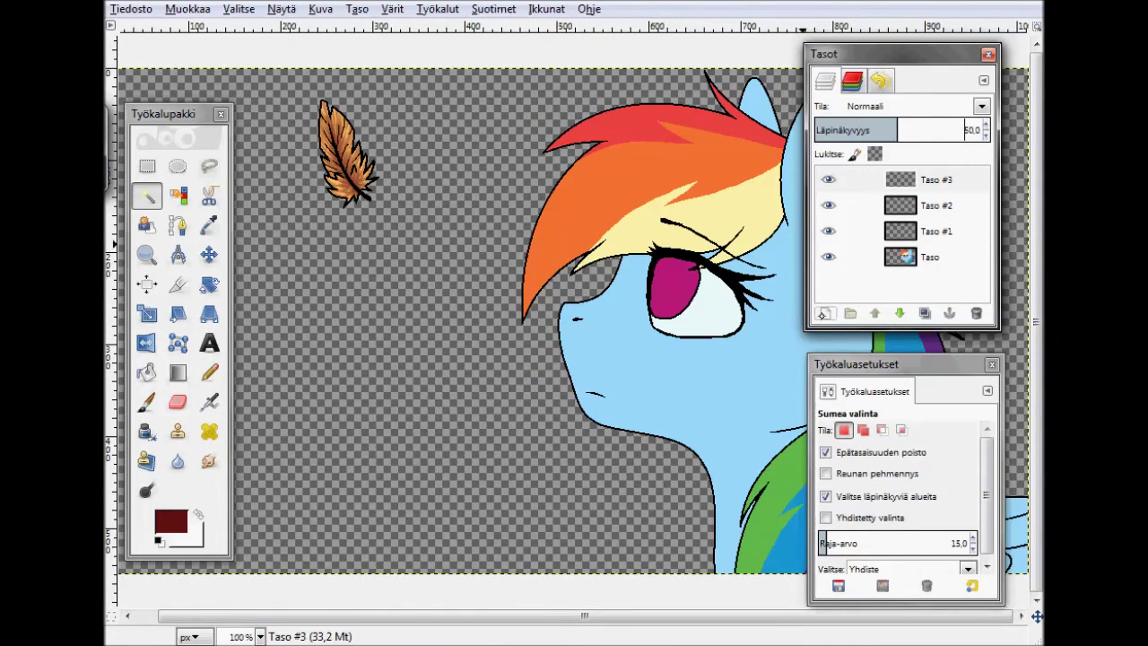
Step: Add a new layer, swap the foreground colour to white and airbrush a highlight on the feather's outer edge
{"action": "key", "text": "shift+ctrl+n"}
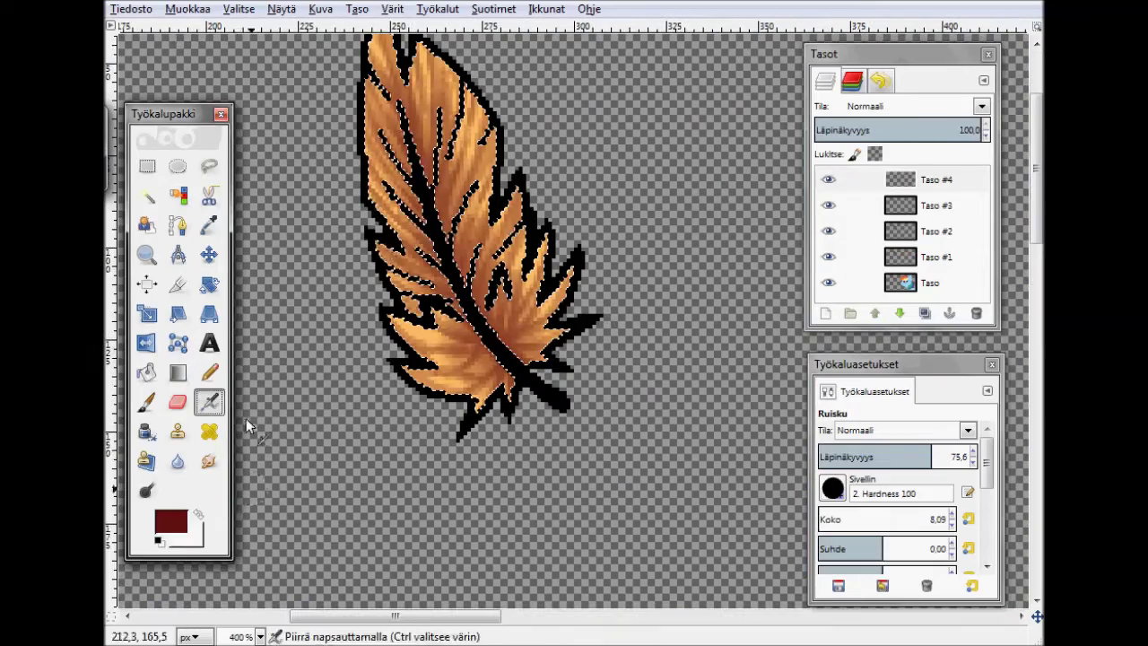
{"action": "key", "text": "x"}
{"action": "mouse_move", "coordinate": [375, 215]}
{"action": "left_mouse_down"}
{"action": "mouse_move", "coordinate": [374, 357]}
{"action": "mouse_move", "coordinate": [483, 142]}
{"action": "mouse_move", "coordinate": [409, 248]}
{"action": "mouse_move", "coordinate": [387, 191]}
{"action": "left_mouse_up"}
Step: Add one more layer for the feather's white highlights and lower its opacity to 37.9
{"action": "key", "text": "shift+ctrl+n"}
{"action": "key", "text": "Return"}
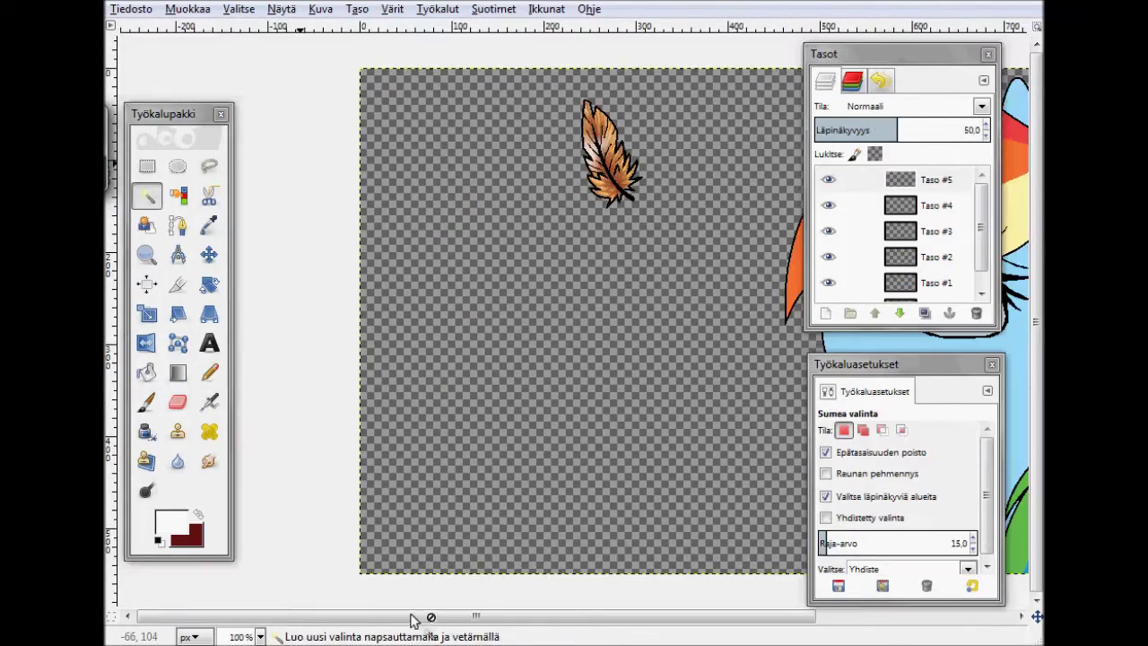
{"action": "scroll", "coordinate": [574, 323], "scroll_direction": "right", "scroll_amount": 5}
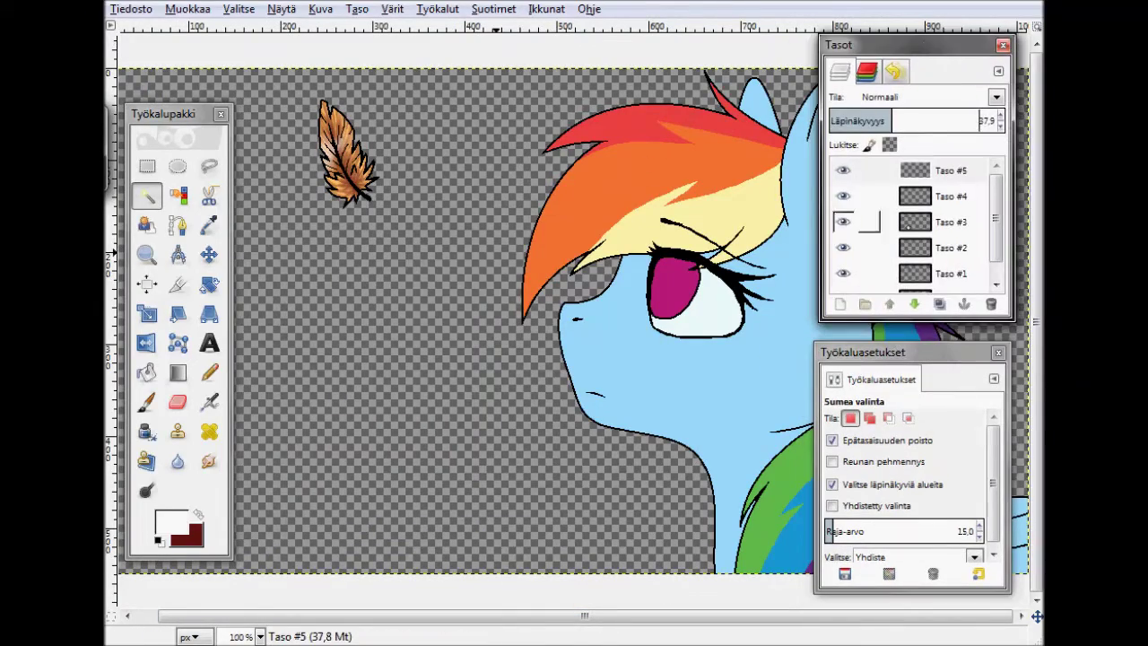
Step: Select the mane by colour and, on a new layer, paint dark red strands over the forelock's yellow part with a size 10.92 brush
{"action": "key", "text": "shift+o"}
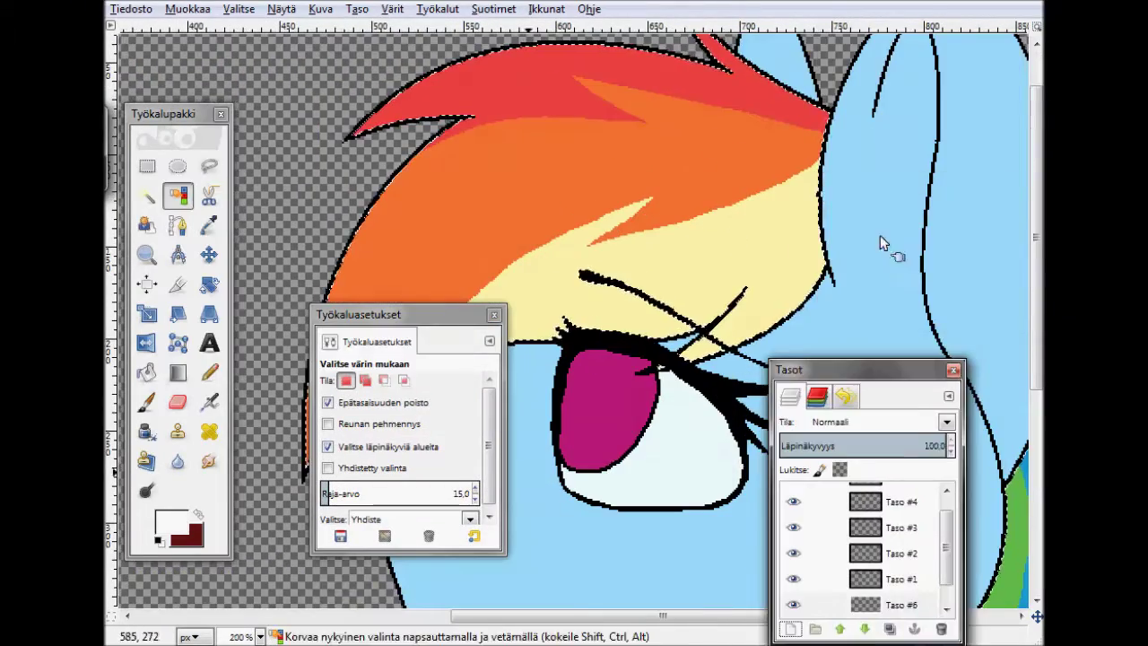
{"action": "key", "text": "x"}
{"action": "left_click_drag", "start_coordinate": [421, 477], "coordinate": [386, 477]}
{"action": "left_click_drag", "start_coordinate": [816, 219], "coordinate": [726, 326]}
{"action": "key", "text": "ctrl+z"}
{"action": "left_click", "coordinate": [335, 438]}
{"action": "left_click", "coordinate": [359, 179]}
{"action": "left_click_drag", "start_coordinate": [371, 469], "coordinate": [421, 470]}
{"action": "mouse_move", "coordinate": [709, 323]}
{"action": "left_mouse_down"}
{"action": "mouse_move", "coordinate": [817, 224]}
{"action": "mouse_move", "coordinate": [821, 101]}
{"action": "left_mouse_up"}
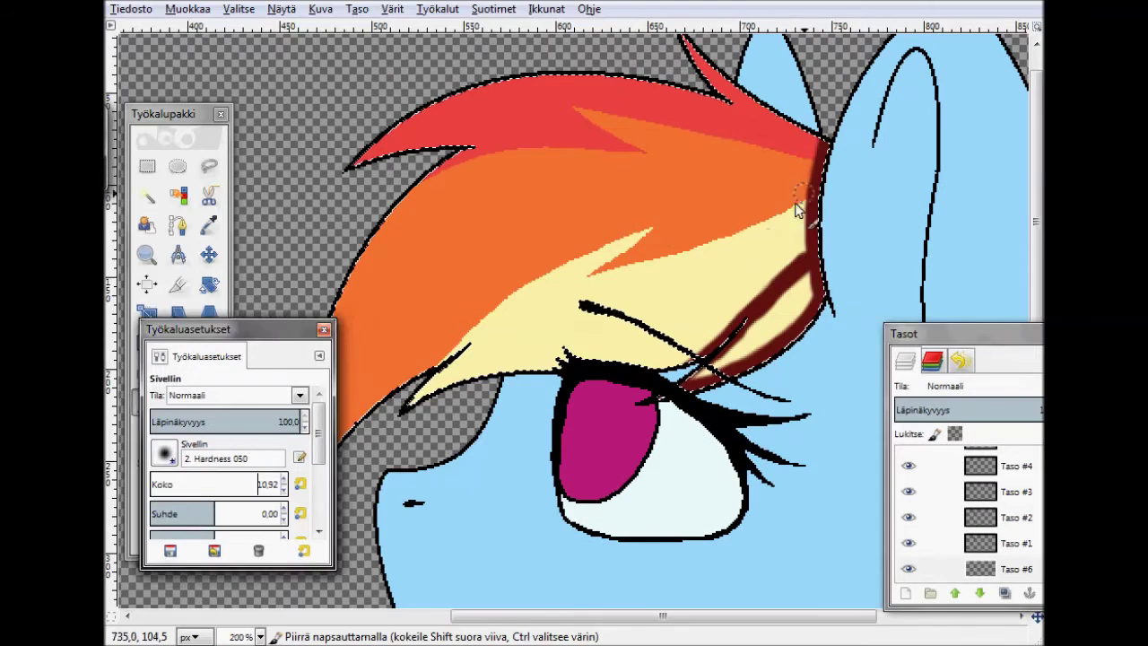
{"action": "left_click", "coordinate": [408, 409], "text": "shift"}
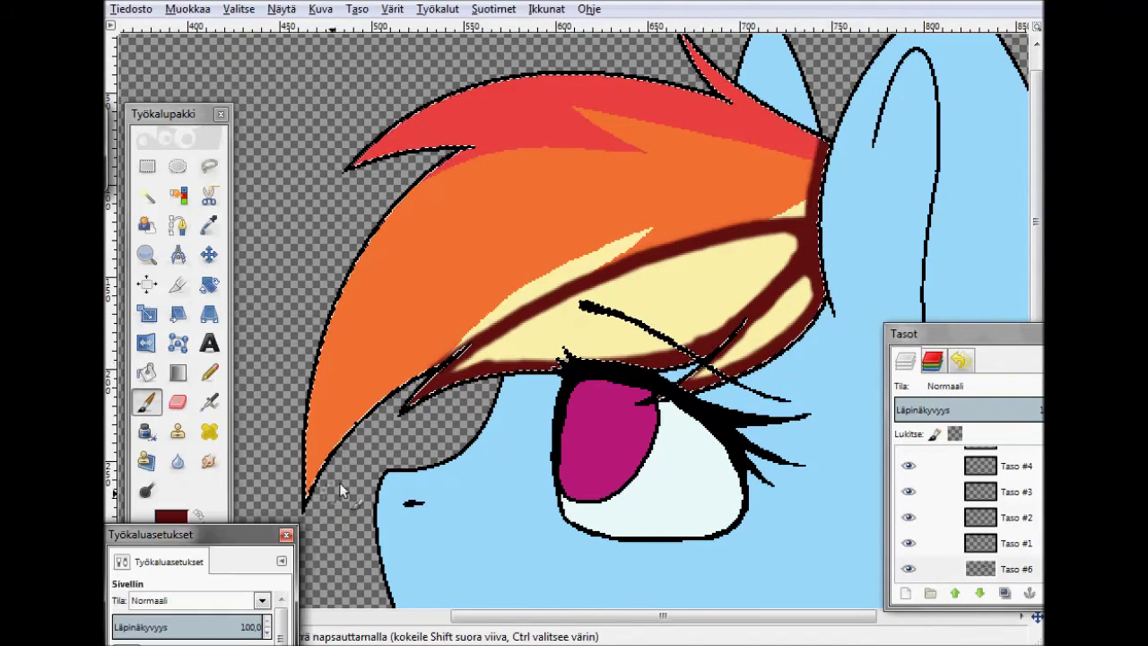
Step: Paint dark red strand lines across the orange and red parts of the forelock
{"action": "left_click_drag", "start_coordinate": [309, 493], "coordinate": [448, 349]}
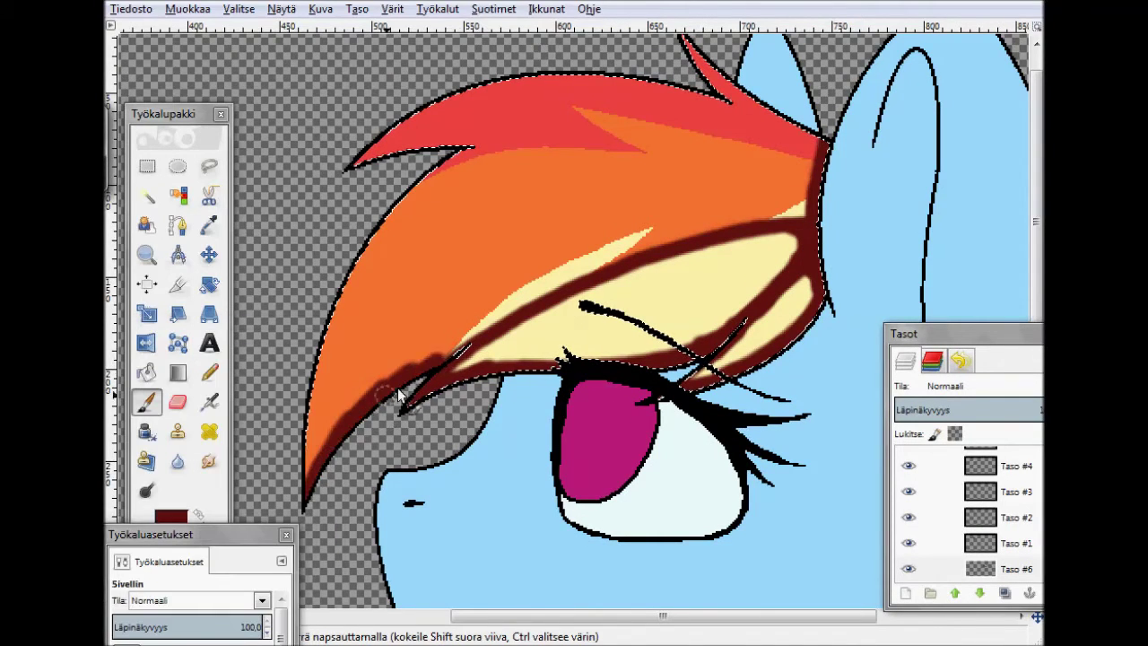
{"action": "left_click_drag", "start_coordinate": [426, 148], "coordinate": [713, 177]}
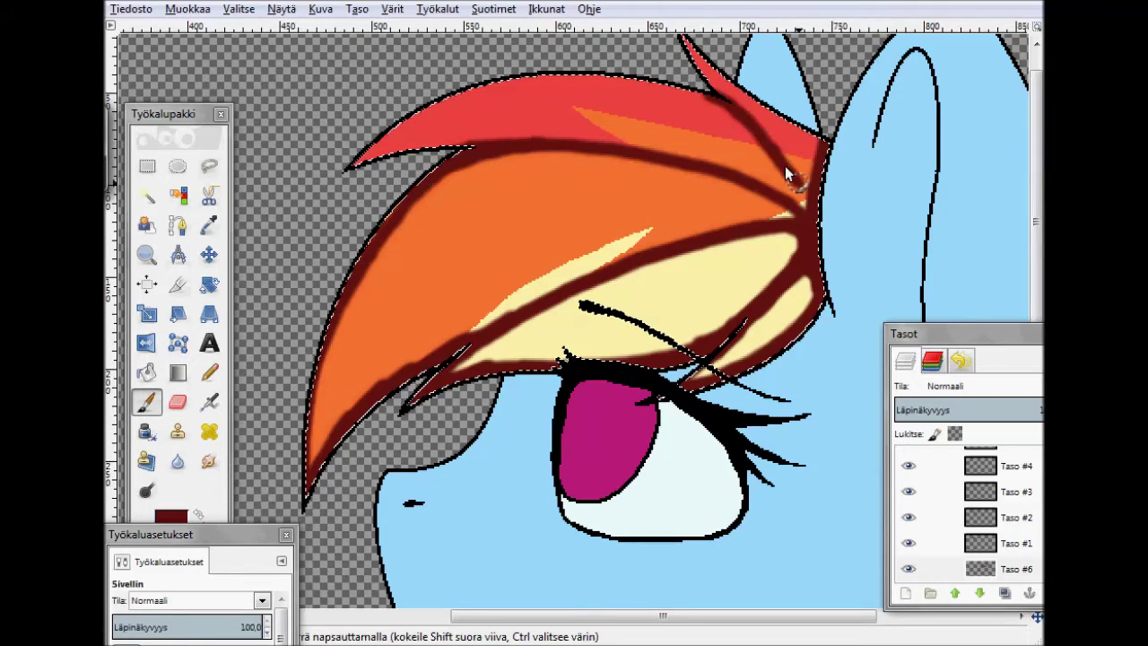
{"action": "left_click_drag", "start_coordinate": [671, 302], "coordinate": [598, 359]}
{"action": "left_click_drag", "start_coordinate": [551, 367], "coordinate": [708, 281]}
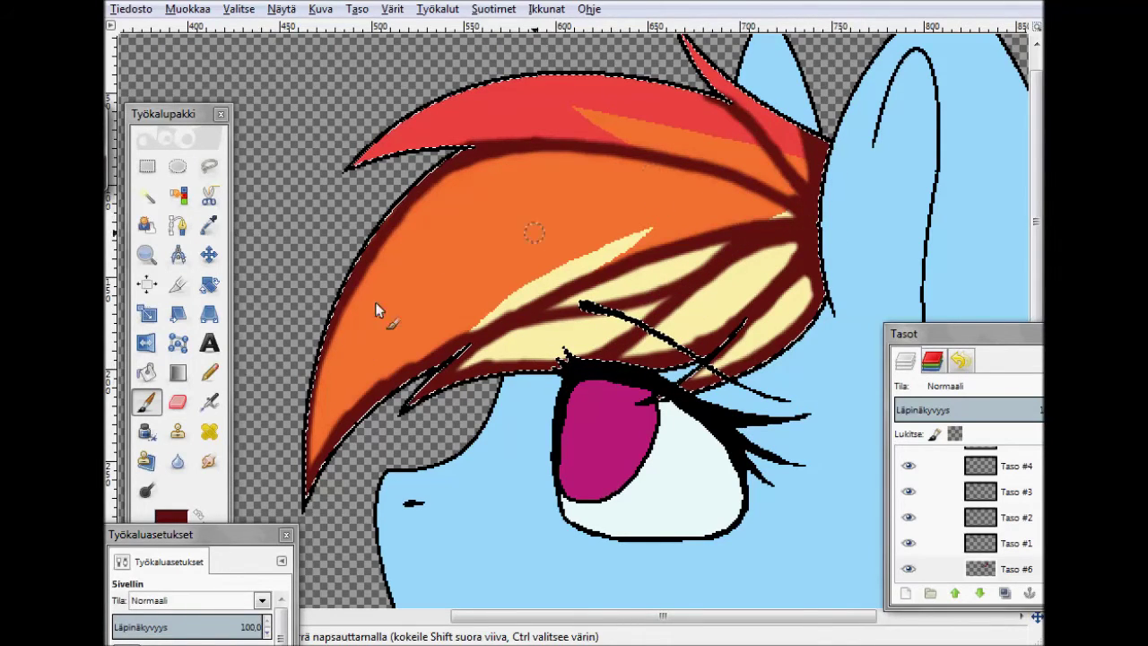
{"action": "left_click_drag", "start_coordinate": [377, 255], "coordinate": [804, 214]}
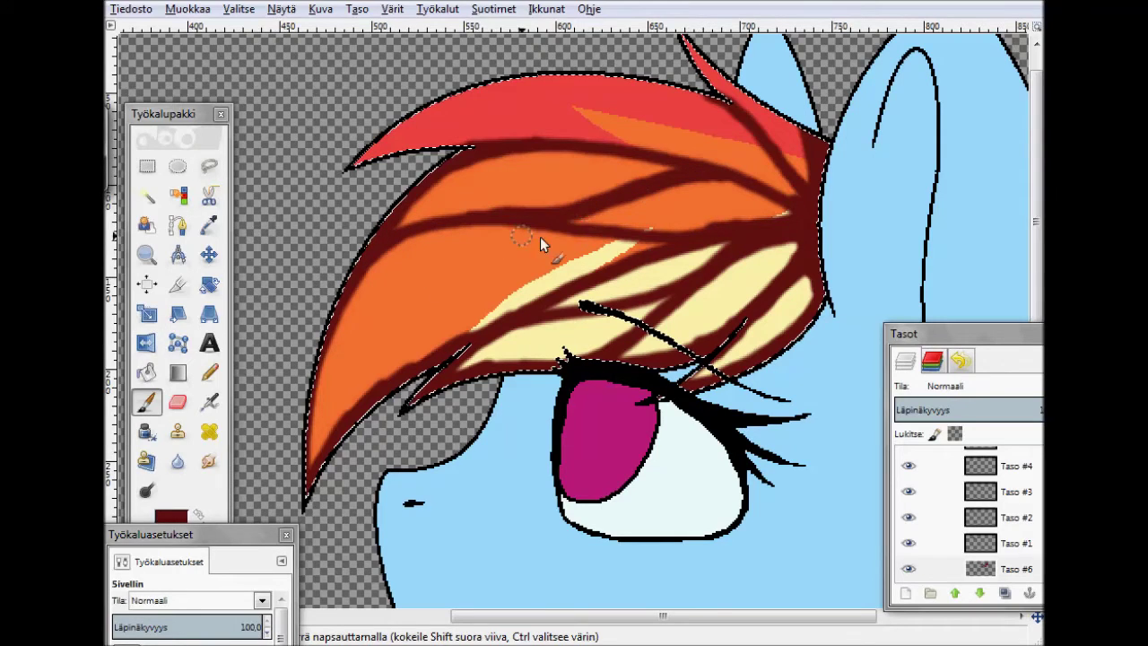
{"action": "left_click_drag", "start_coordinate": [395, 413], "coordinate": [583, 242]}
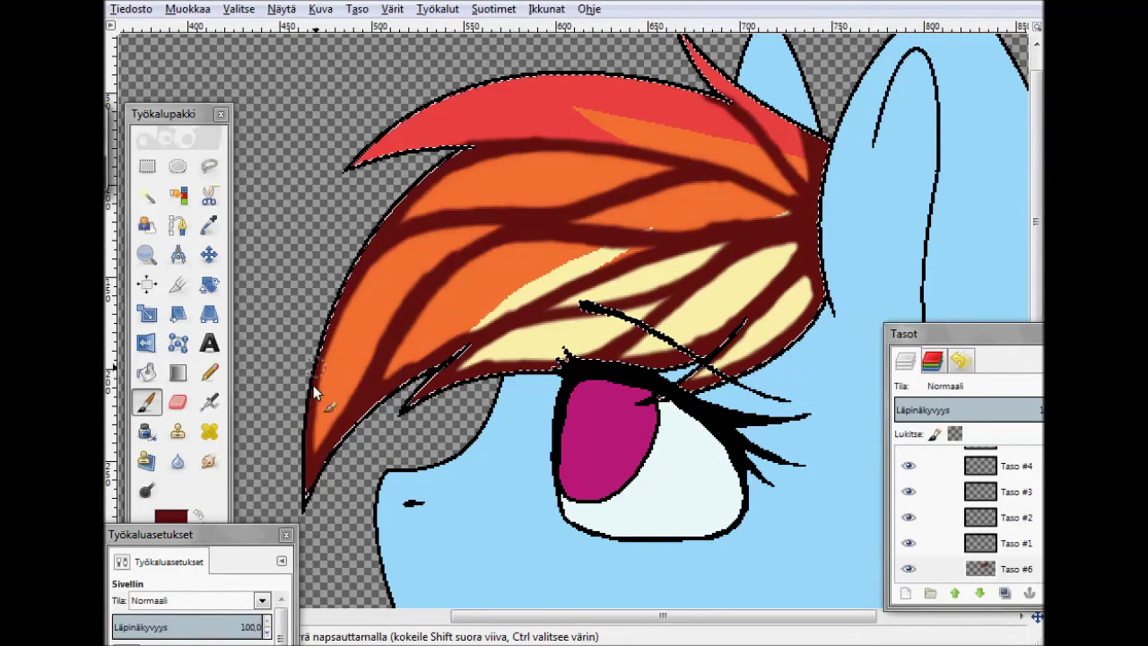
{"action": "key", "text": "ctrl+z"}
{"action": "key", "text": "ctrl+y"}
{"action": "key", "text": "ctrl+z"}
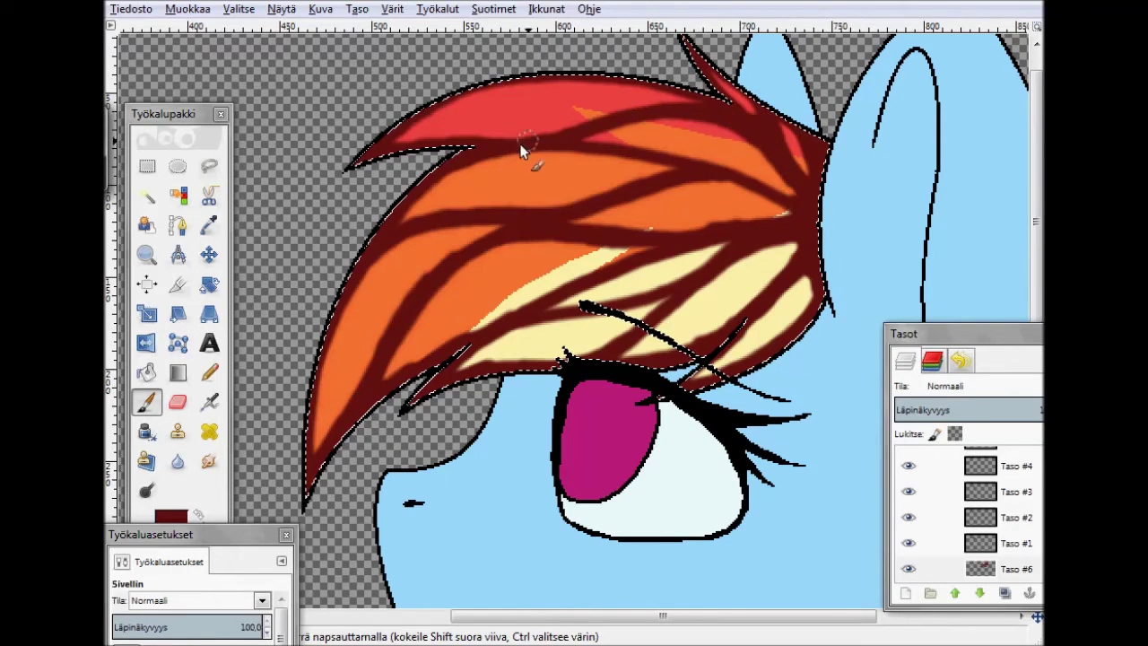
Step: Paint dark red strands along the green and purple edges of the mane behind the ear
{"action": "scroll", "coordinate": [527, 143], "scroll_direction": "up", "scroll_amount": 2}
{"action": "mouse_move", "coordinate": [616, 256]}
{"action": "left_mouse_down"}
{"action": "mouse_move", "coordinate": [782, 346]}
{"action": "mouse_move", "coordinate": [487, 398]}
{"action": "mouse_move", "coordinate": [489, 265]}
{"action": "left_mouse_up"}
{"action": "left_click_drag", "start_coordinate": [671, 174], "coordinate": [356, 224]}
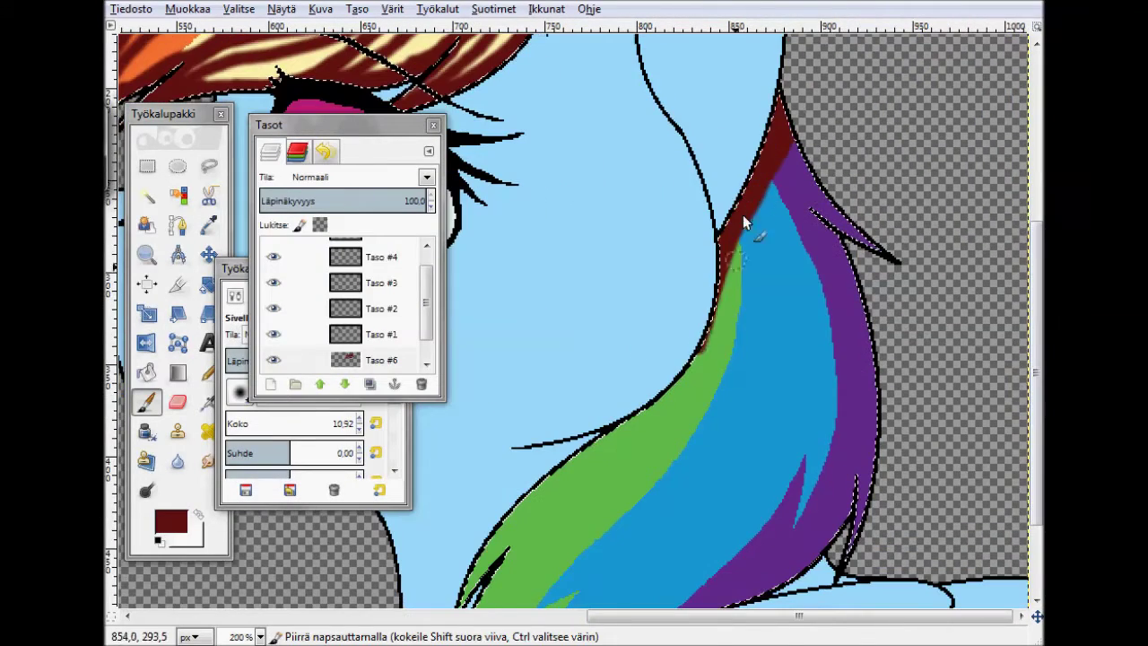
{"action": "left_click_drag", "start_coordinate": [858, 499], "coordinate": [859, 278]}
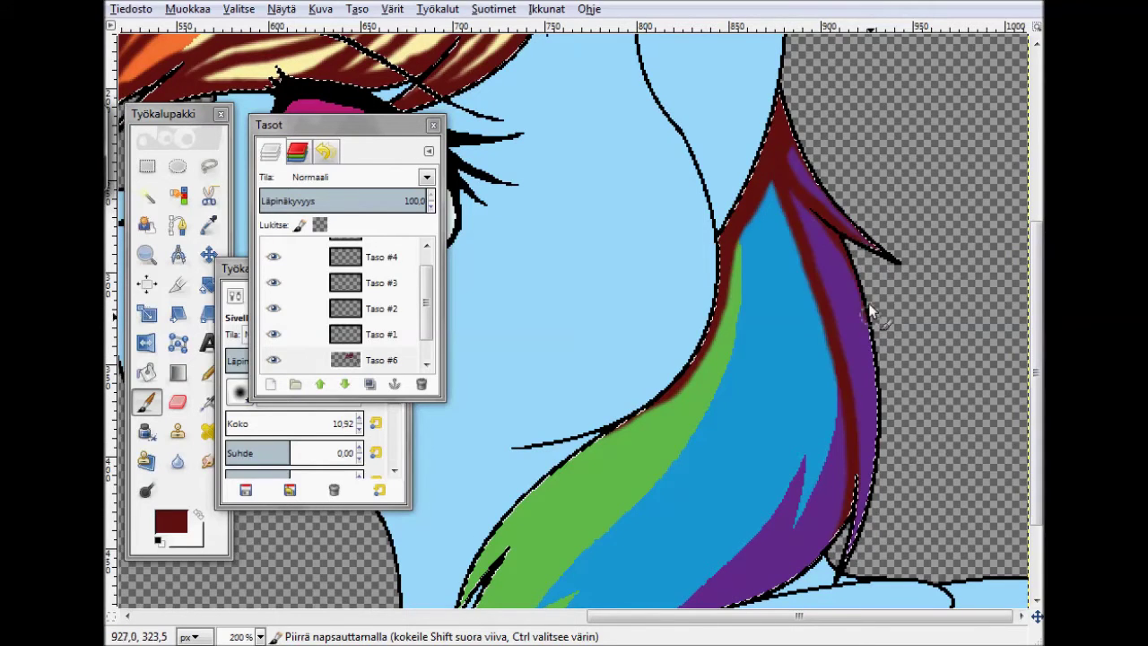
{"action": "scroll", "coordinate": [868, 307], "scroll_direction": "down", "scroll_amount": 3}
{"action": "left_click_drag", "start_coordinate": [460, 485], "coordinate": [687, 248]}
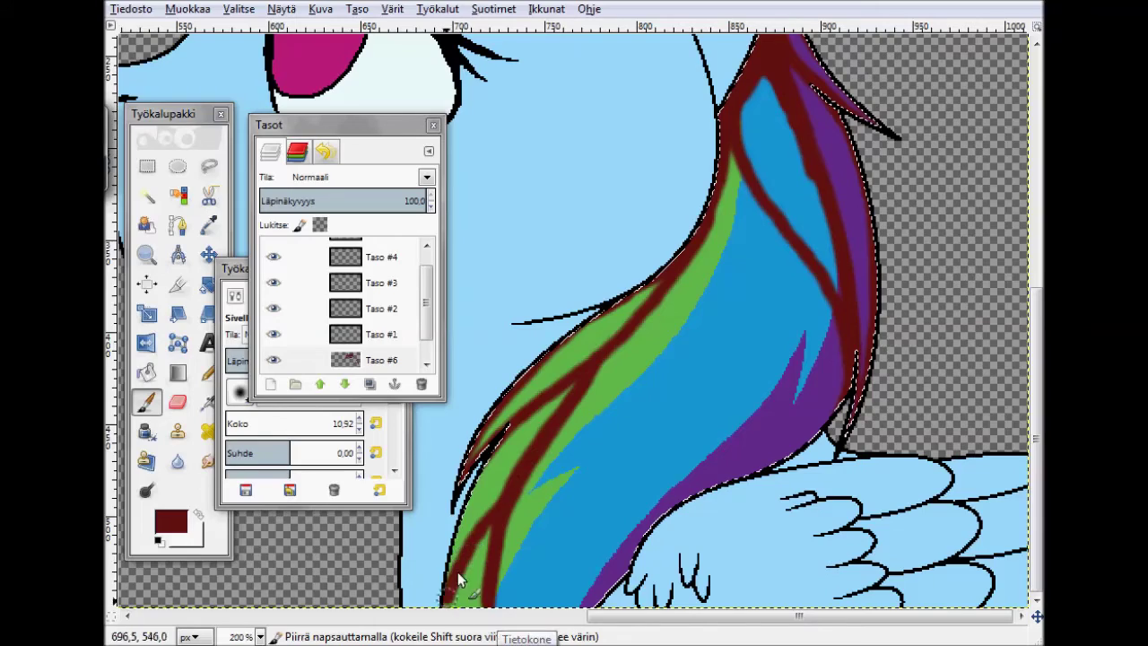
Step: Fill the blue, green and purple parts of the neck mane with branching dark red strands
{"action": "left_click_drag", "start_coordinate": [518, 565], "coordinate": [758, 484]}
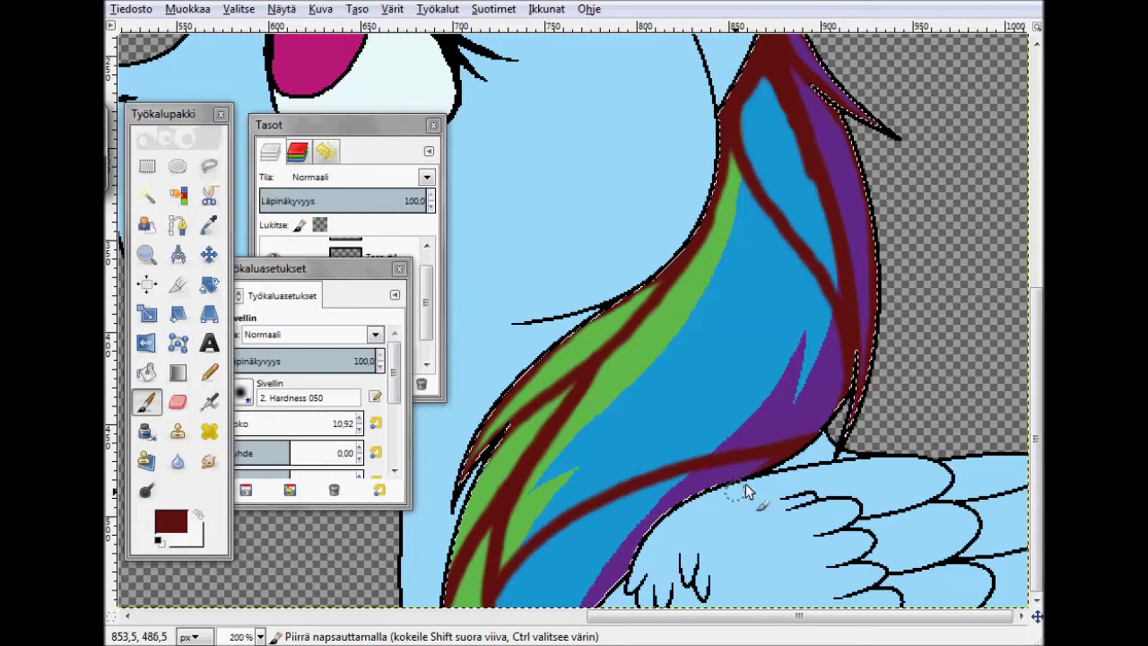
{"action": "left_click_drag", "start_coordinate": [678, 482], "coordinate": [718, 204]}
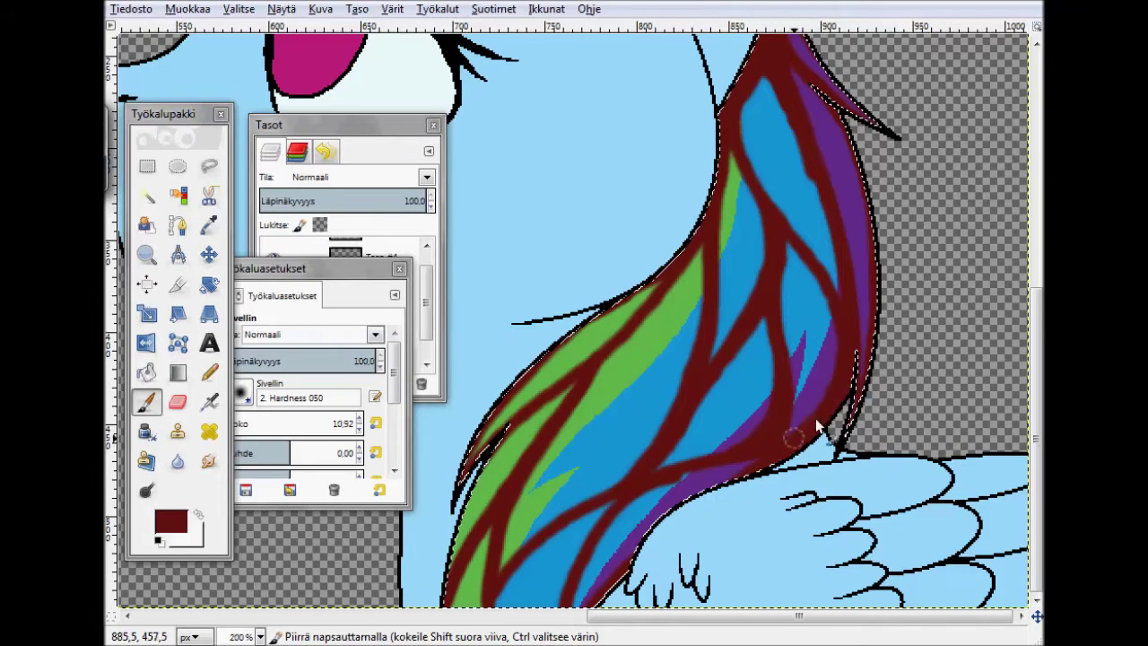
{"action": "left_click_drag", "start_coordinate": [818, 429], "coordinate": [597, 344]}
{"action": "mouse_move", "coordinate": [767, 379]}
{"action": "left_mouse_down"}
{"action": "mouse_move", "coordinate": [830, 268]}
{"action": "mouse_move", "coordinate": [854, 226]}
{"action": "left_mouse_up"}
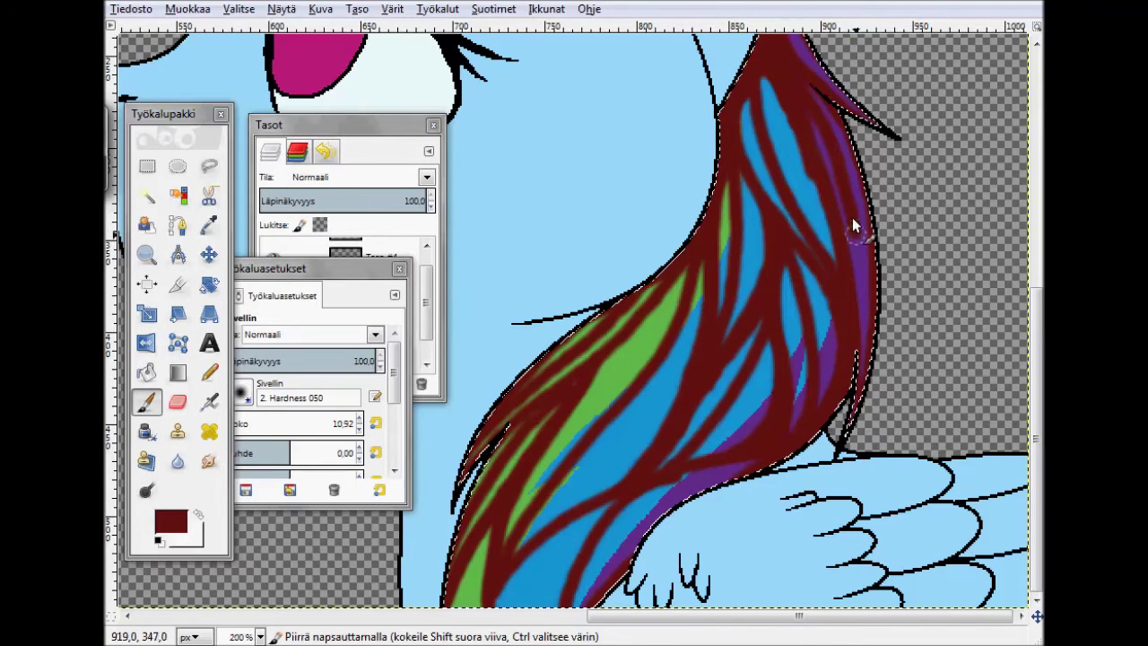
{"action": "mouse_move", "coordinate": [756, 466]}
{"action": "left_mouse_down"}
{"action": "mouse_move", "coordinate": [653, 404]}
{"action": "mouse_move", "coordinate": [674, 320]}
{"action": "left_mouse_up"}
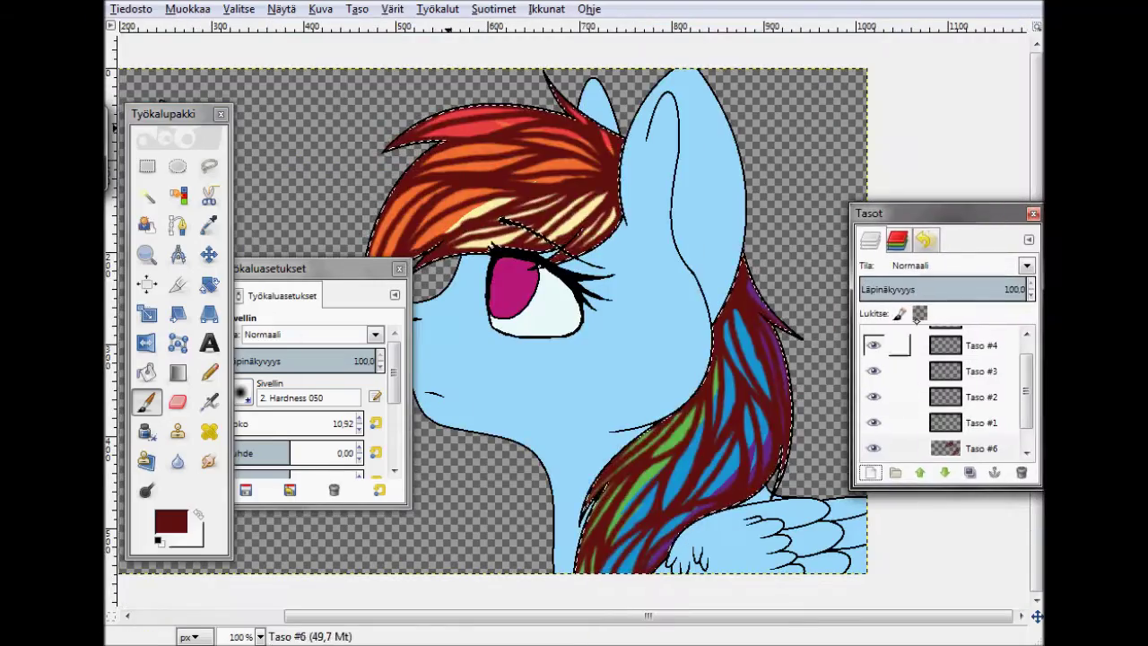
Step: Lower the opacity of the strand layer Taso #6 to about 13.7 and duplicate the layer
{"action": "mouse_move", "coordinate": [1014, 289]}
{"action": "left_mouse_down"}
{"action": "mouse_move", "coordinate": [946, 292]}
{"action": "mouse_move", "coordinate": [1019, 304]}
{"action": "left_mouse_up"}
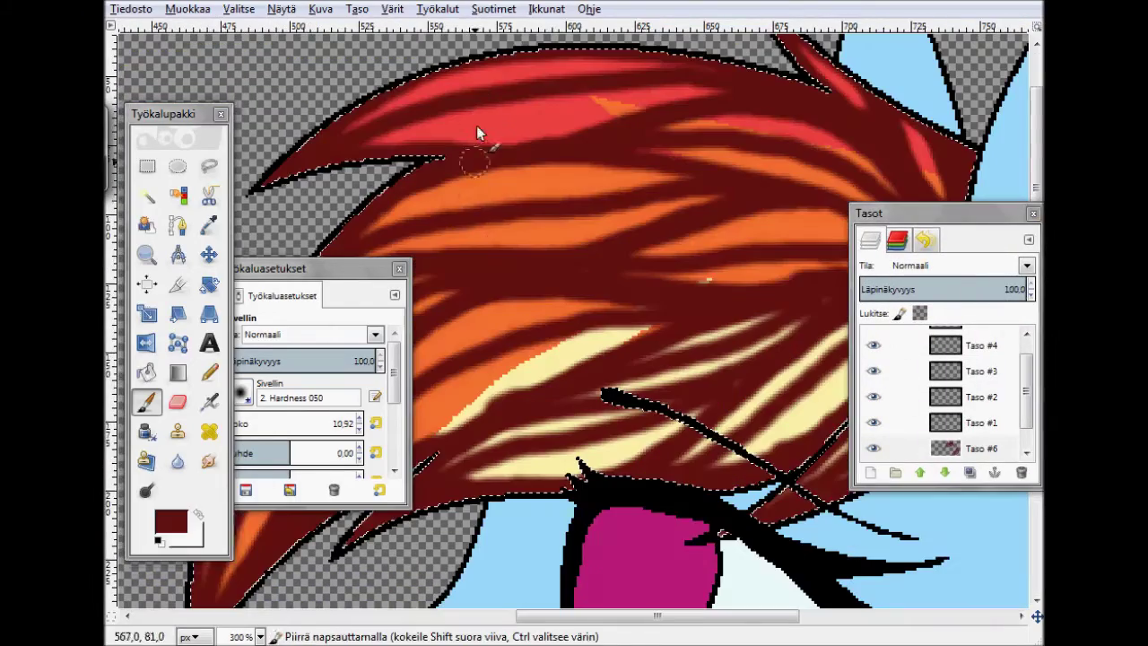
{"action": "key", "text": "s"}
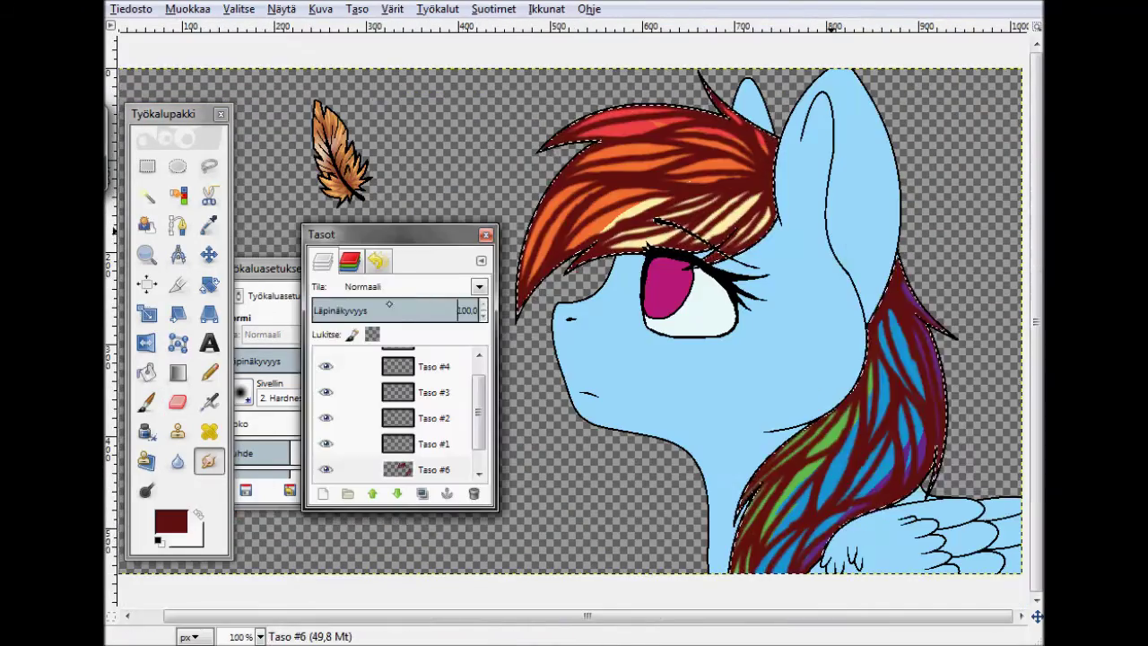
{"action": "left_click_drag", "start_coordinate": [389, 305], "coordinate": [341, 309]}
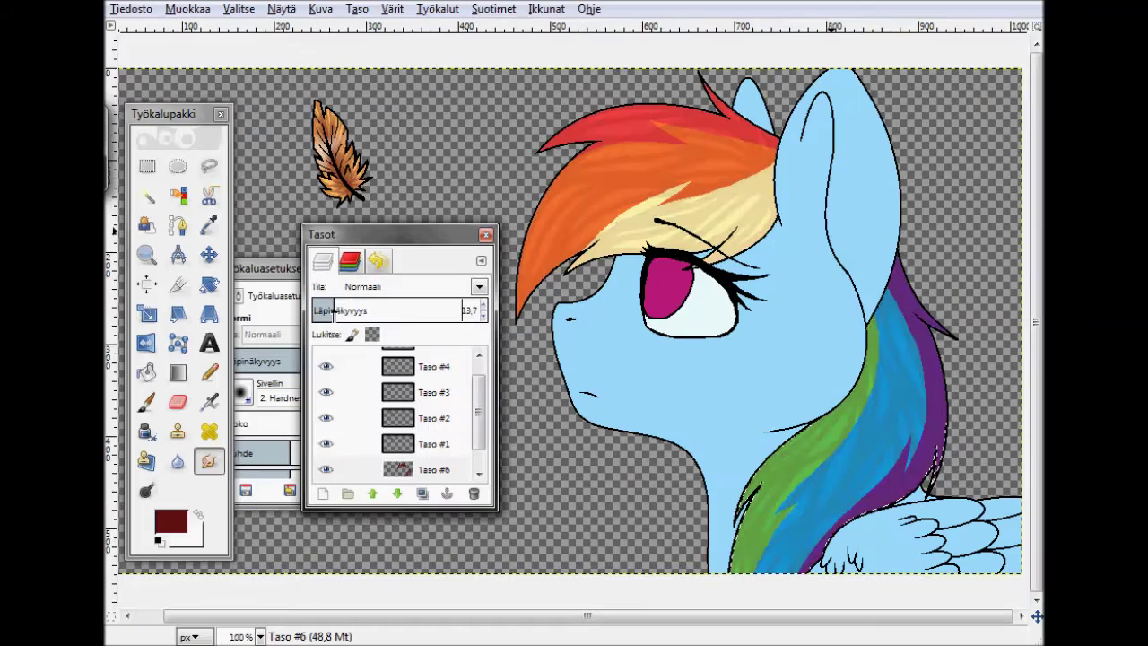
{"action": "left_click", "coordinate": [431, 469]}
{"action": "left_click", "coordinate": [422, 494]}
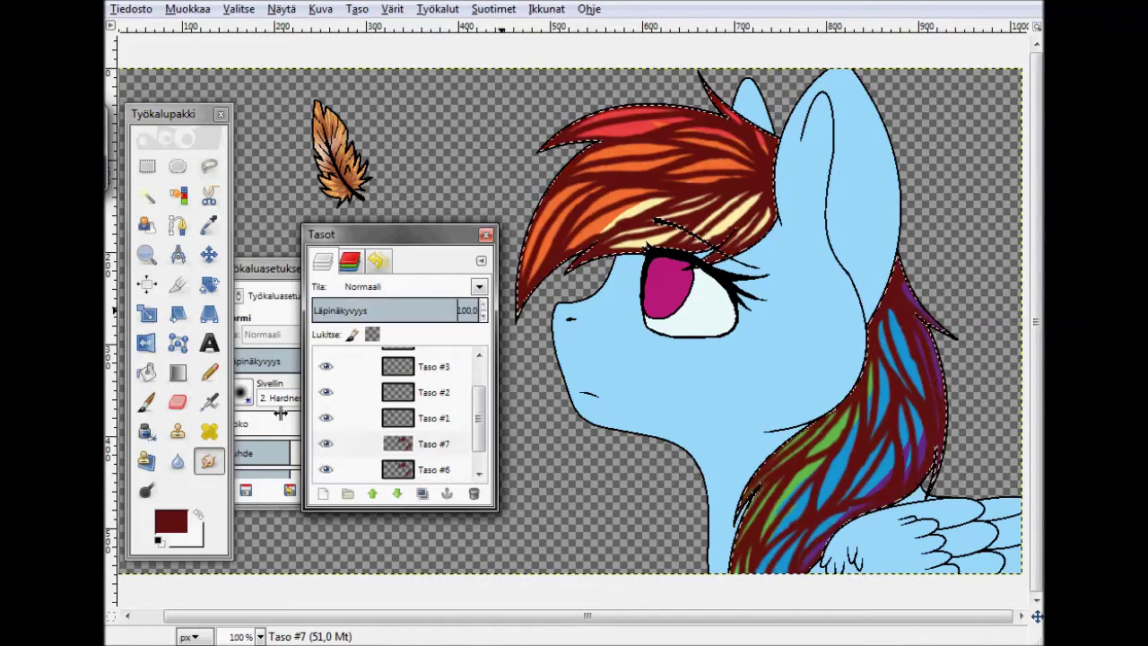
Step: Airbrush dark red over the duplicated strands, smudge them along the mane at size 121.45 and reduce the shading's layer opacity
{"action": "double_click", "coordinate": [209, 401]}
{"action": "left_click_drag", "start_coordinate": [901, 399], "coordinate": [895, 287]}
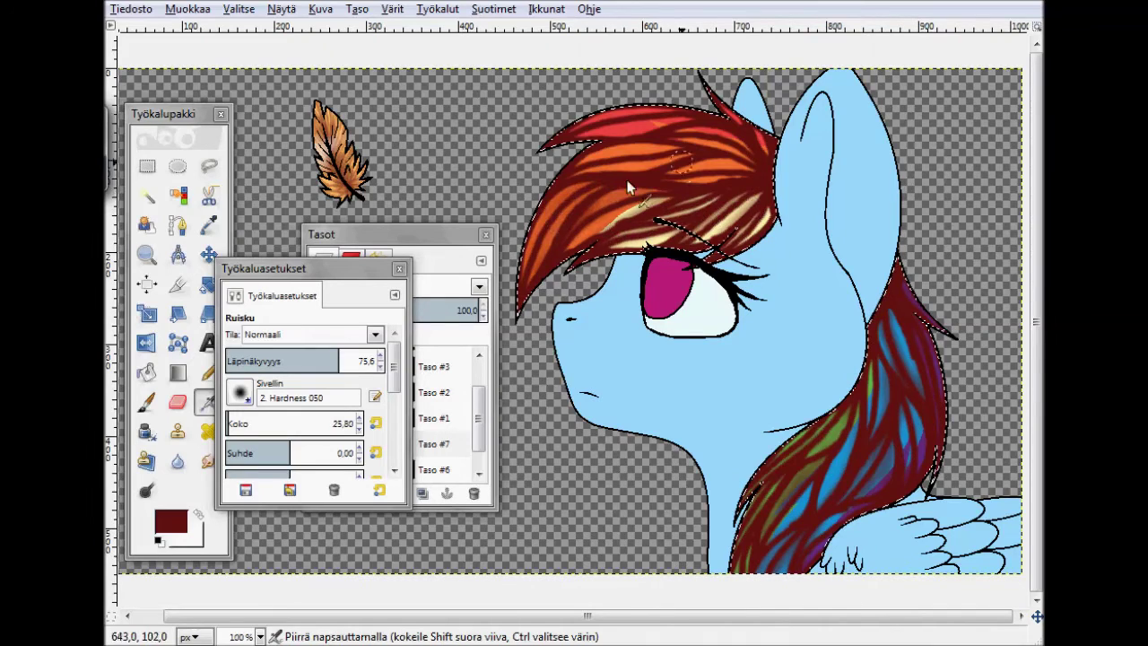
{"action": "key", "text": "s"}
{"action": "mouse_move", "coordinate": [574, 260]}
{"action": "left_mouse_down"}
{"action": "mouse_move", "coordinate": [747, 190]}
{"action": "mouse_move", "coordinate": [644, 232]}
{"action": "left_mouse_up"}
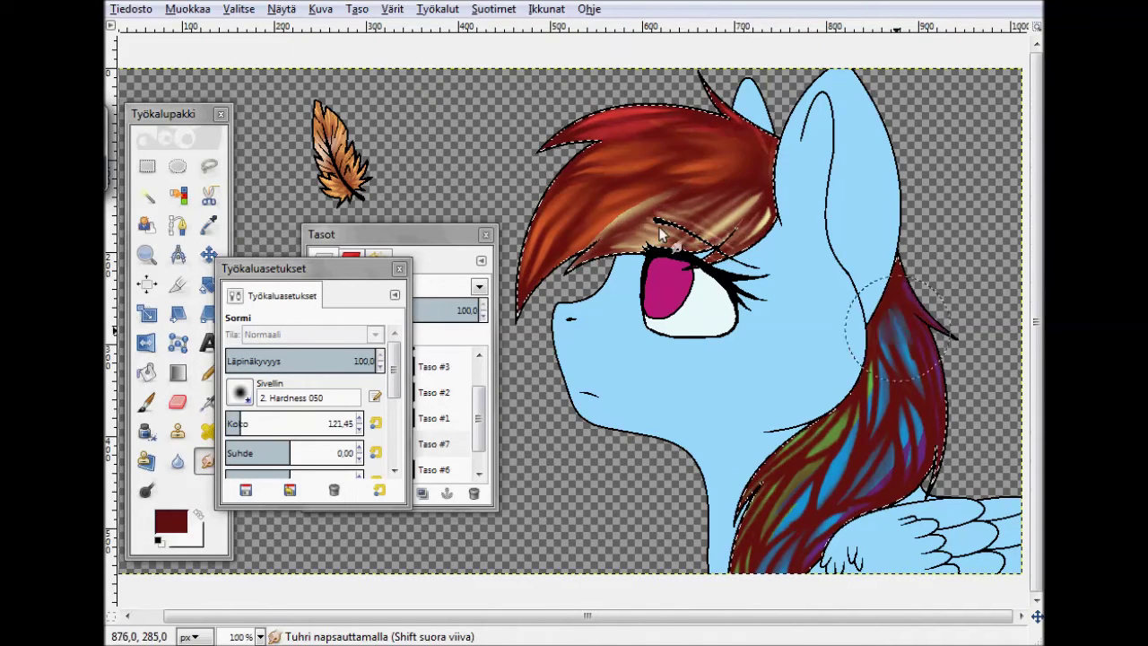
{"action": "left_click_drag", "start_coordinate": [897, 323], "coordinate": [786, 493]}
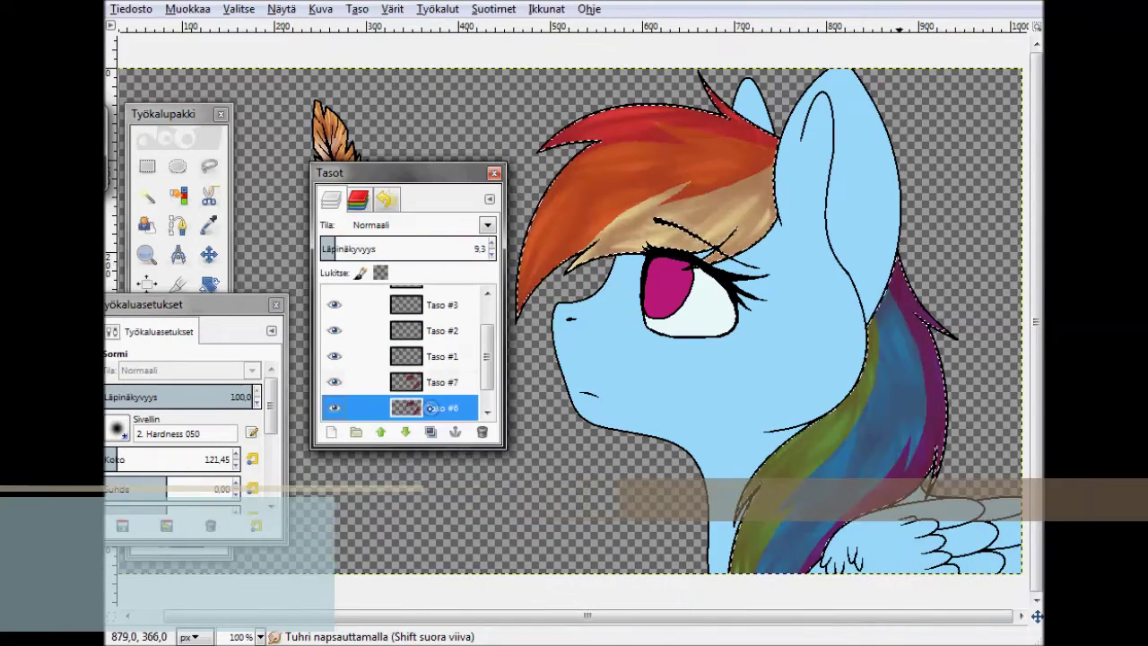
{"action": "mouse_move", "coordinate": [337, 248]}
{"action": "left_mouse_down"}
{"action": "mouse_move", "coordinate": [405, 248]}
{"action": "mouse_move", "coordinate": [345, 248]}
{"action": "left_mouse_up"}
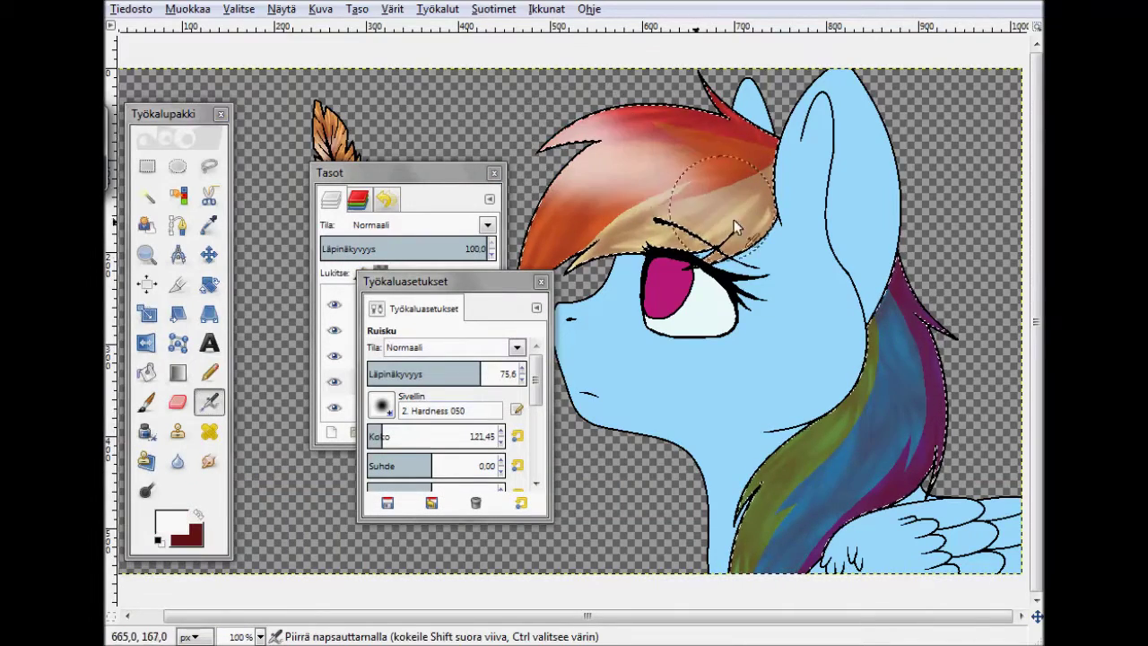
Step: Add a new layer for white airbrushed highlights on the mane and set the opacity of layer Taso #8 to 44
{"action": "left_click_drag", "start_coordinate": [405, 281], "coordinate": [380, 488]}
{"action": "key", "text": "shift+ctrl+n"}
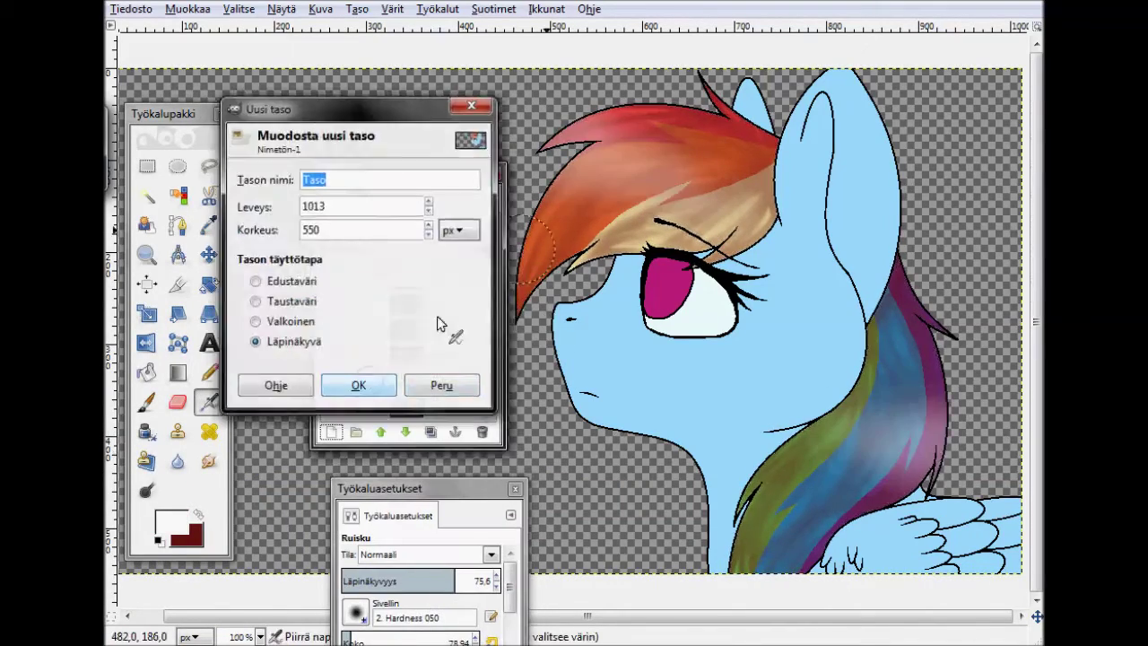
{"action": "key", "text": "Return"}
{"action": "left_click_drag", "start_coordinate": [897, 431], "coordinate": [804, 468]}
{"action": "left_click_drag", "start_coordinate": [385, 249], "coordinate": [392, 248]}
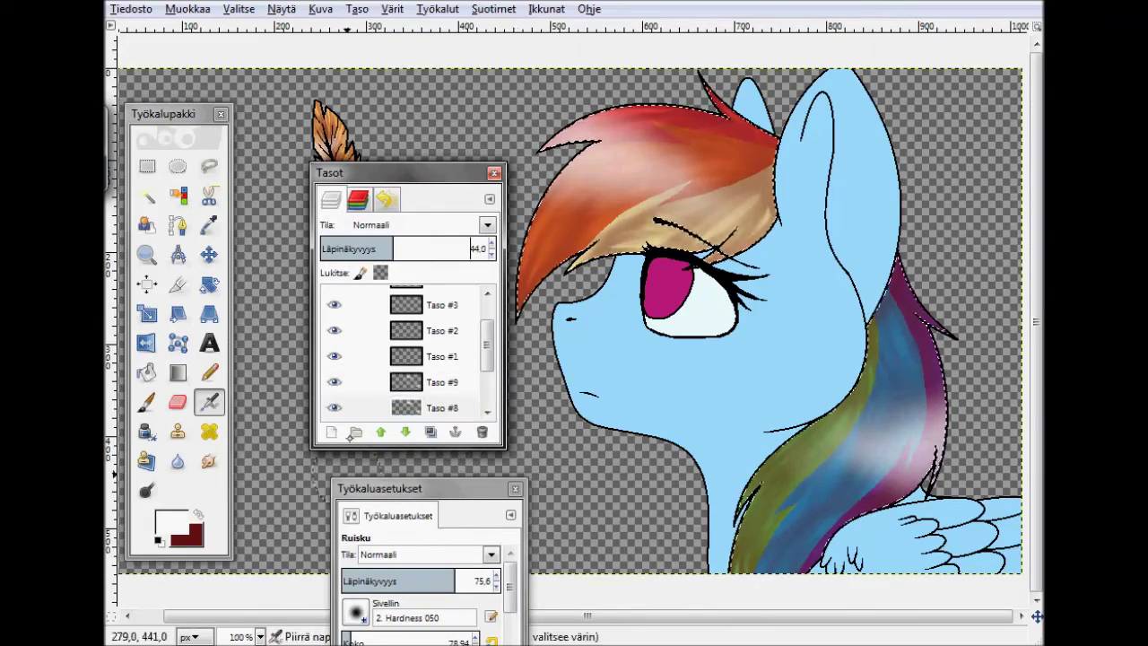
Step: Add a new layer above Taso #7, swap the foreground to dark red and airbrush shadows at the roots of the forelock and neck mane
{"action": "left_click_drag", "start_coordinate": [418, 505], "coordinate": [385, 425]}
{"action": "left_click_drag", "start_coordinate": [359, 173], "coordinate": [359, 137]}
{"action": "scroll", "coordinate": [403, 331], "scroll_direction": "down", "scroll_amount": 3}
{"action": "left_click", "coordinate": [443, 322]}
{"action": "left_click", "coordinate": [197, 514]}
{"action": "left_click_drag", "start_coordinate": [749, 121], "coordinate": [772, 242]}
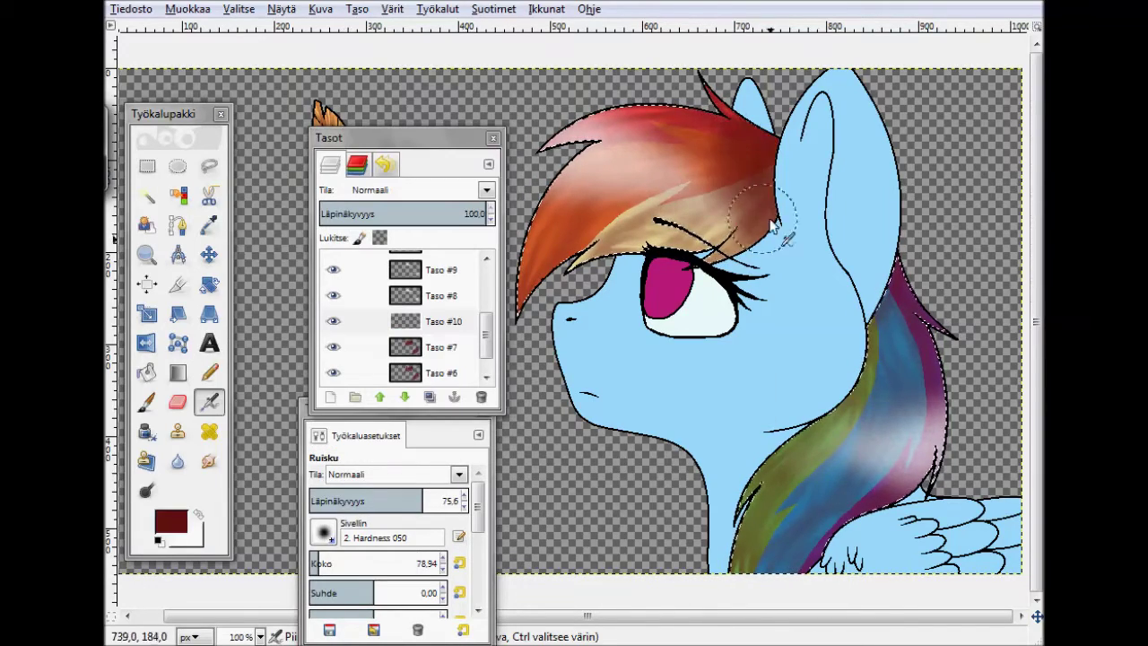
{"action": "left_click_drag", "start_coordinate": [897, 269], "coordinate": [782, 215]}
Step: Activate the base layer Taso and select the magenta iris by colour
{"action": "scroll", "coordinate": [404, 341], "scroll_direction": "down", "scroll_amount": 1}
{"action": "left_click", "coordinate": [434, 373]}
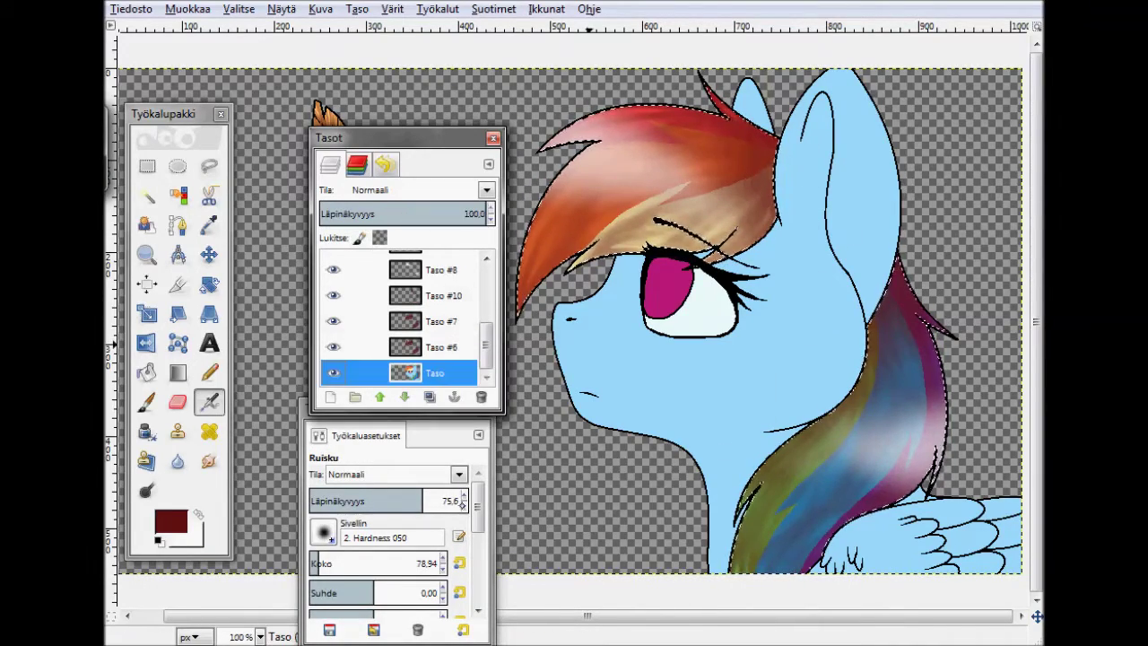
{"action": "left_click", "coordinate": [147, 196]}
{"action": "left_click", "coordinate": [179, 192]}
{"action": "scroll", "coordinate": [684, 287], "scroll_direction": "up", "scroll_amount": 3}
{"action": "left_click", "coordinate": [628, 287]}
{"action": "left_click_drag", "start_coordinate": [386, 137], "coordinate": [355, 123]}
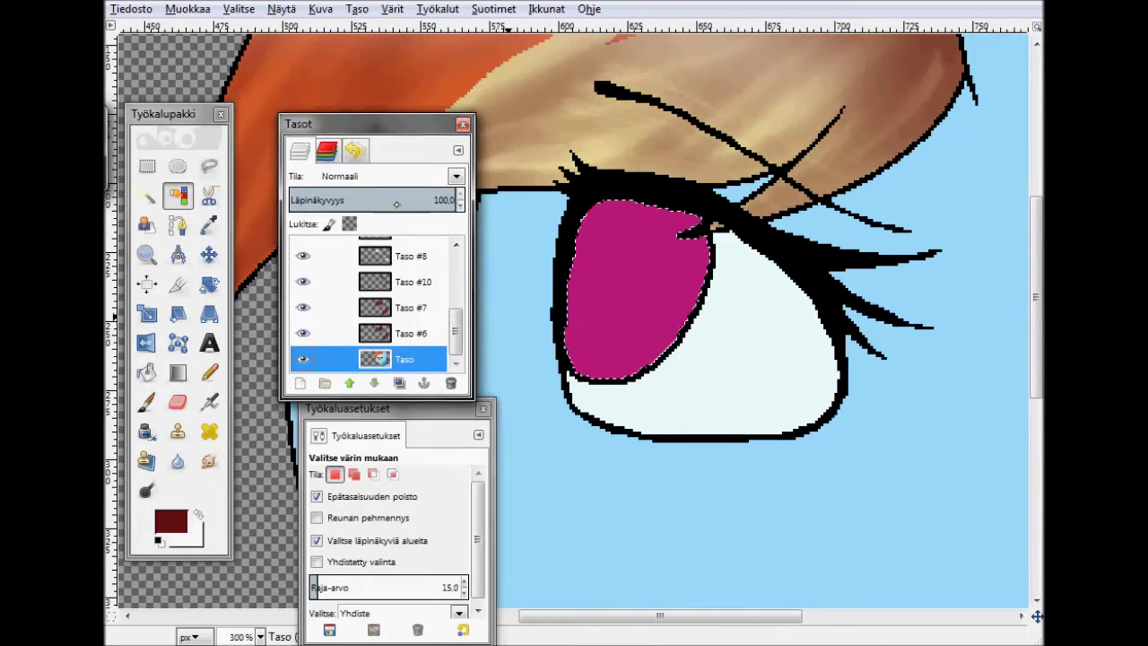
Step: On a new layer, pick the iris colour, darken it and airbrush a shadow over the upper part of the iris
{"action": "key", "text": "shift+ctrl+n"}
{"action": "key", "text": "o"}
{"action": "left_click", "coordinate": [637, 287]}
{"action": "key", "text": "a"}
{"action": "left_click", "coordinate": [170, 520]}
{"action": "left_click", "coordinate": [428, 616]}
{"action": "mouse_move", "coordinate": [646, 260]}
{"action": "left_mouse_down"}
{"action": "mouse_move", "coordinate": [622, 224]}
{"action": "mouse_move", "coordinate": [663, 235]}
{"action": "left_mouse_up"}
Step: On another new layer, paint the pupil in dark purple with a size 29.34 paintbrush and deepen it with a darker shade
{"action": "left_click", "coordinate": [171, 521]}
{"action": "left_click", "coordinate": [431, 617]}
{"action": "key", "text": "shift+ctrl+n"}
{"action": "key", "text": "p"}
{"action": "left_click_drag", "start_coordinate": [332, 564], "coordinate": [315, 563]}
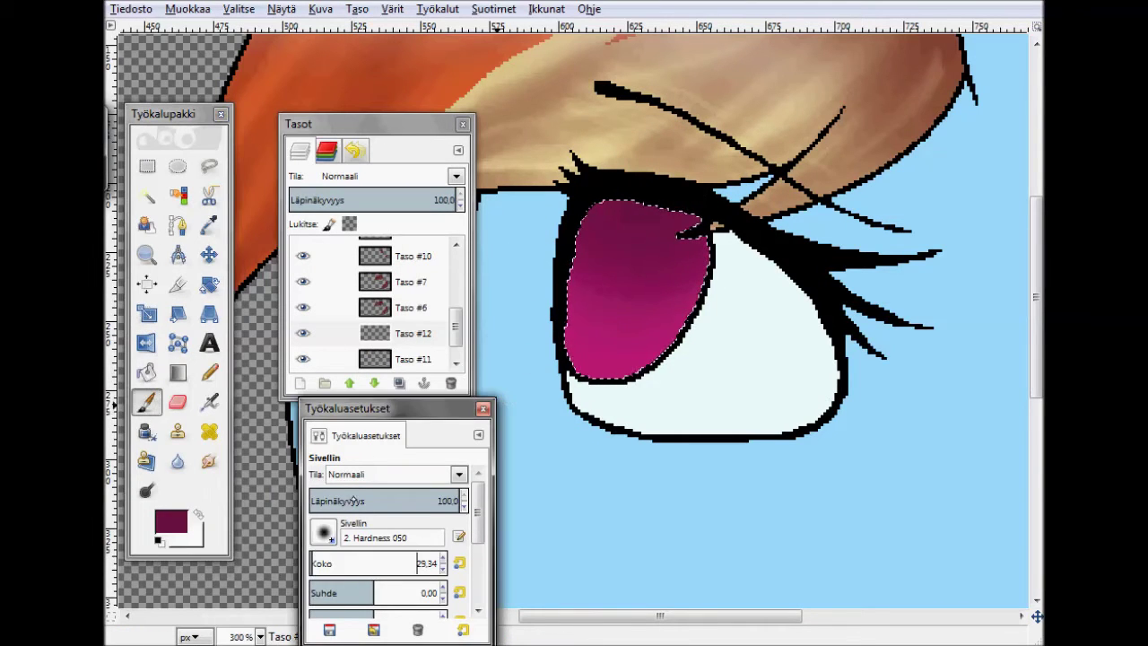
{"action": "left_click_drag", "start_coordinate": [583, 260], "coordinate": [611, 303]}
{"action": "key", "text": "ctrl+z"}
{"action": "left_click_drag", "start_coordinate": [574, 349], "coordinate": [633, 278]}
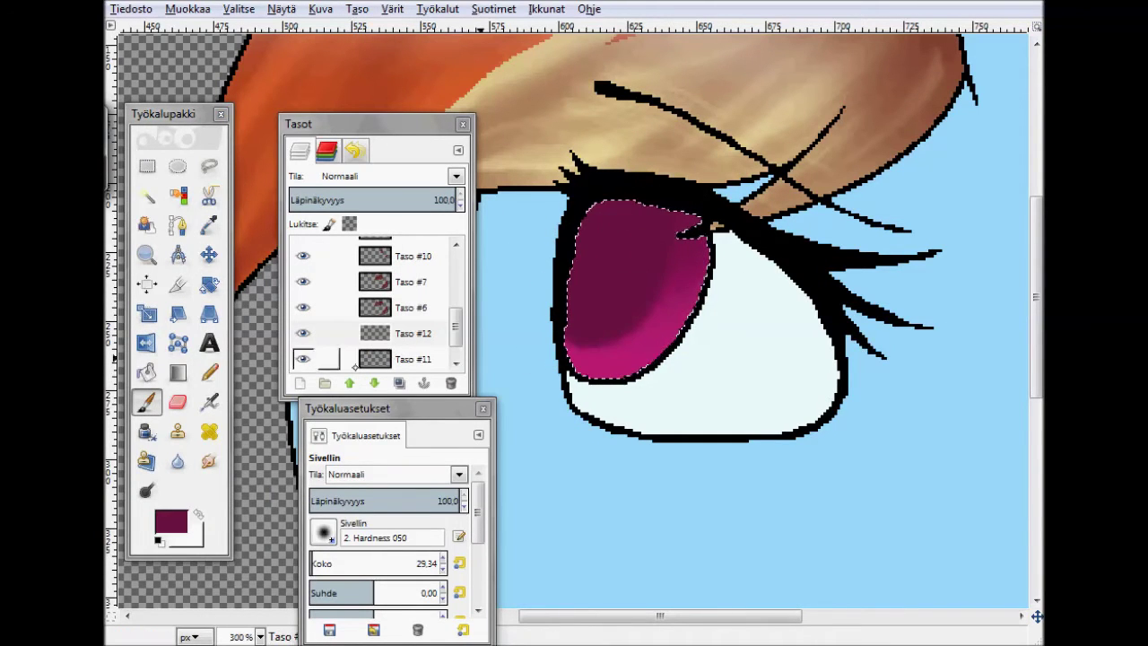
{"action": "left_click", "coordinate": [170, 521]}
{"action": "left_click", "coordinate": [436, 617]}
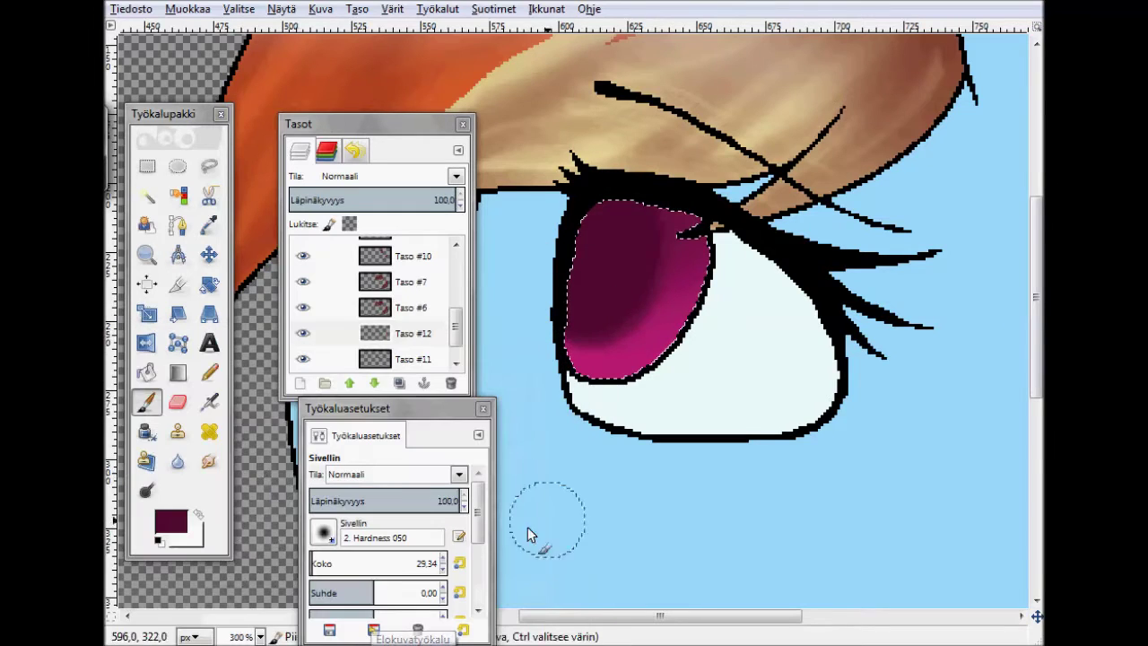
Step: Add a new layer above the base layer, lighten the picked iris colour to pink and airbrush the lower part of the iris
{"action": "scroll", "coordinate": [454, 337], "scroll_direction": "down", "scroll_amount": 1}
{"action": "key", "text": "shift+ctrl+n"}
{"action": "left_click", "coordinate": [170, 521]}
{"action": "left_click", "coordinate": [430, 615]}
{"action": "key", "text": "o"}
{"action": "left_click", "coordinate": [667, 296]}
{"action": "left_click", "coordinate": [170, 520]}
{"action": "left_click", "coordinate": [430, 615]}
{"action": "key", "text": "a"}
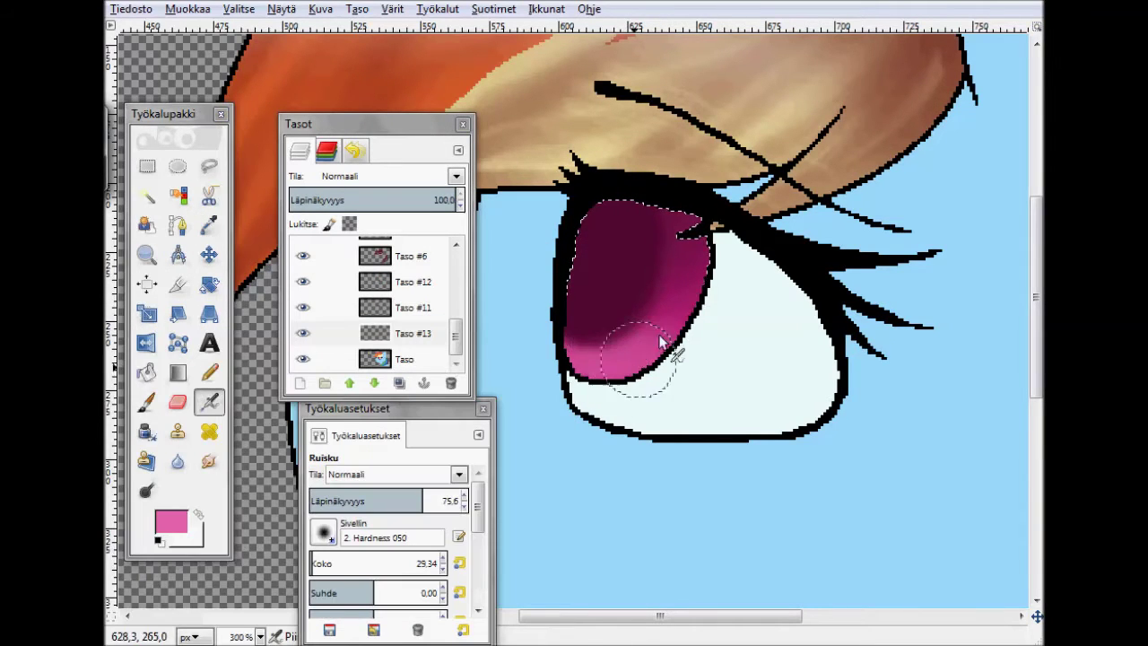
Step: On one more layer, set the foreground colour to f5a8d3 and airbrush a pale pink highlight along the iris's lower edge
{"action": "key", "text": "shift+ctrl+n"}
{"action": "key", "text": "p"}
{"action": "left_click", "coordinate": [171, 521]}
{"action": "left_click", "coordinate": [165, 362]}
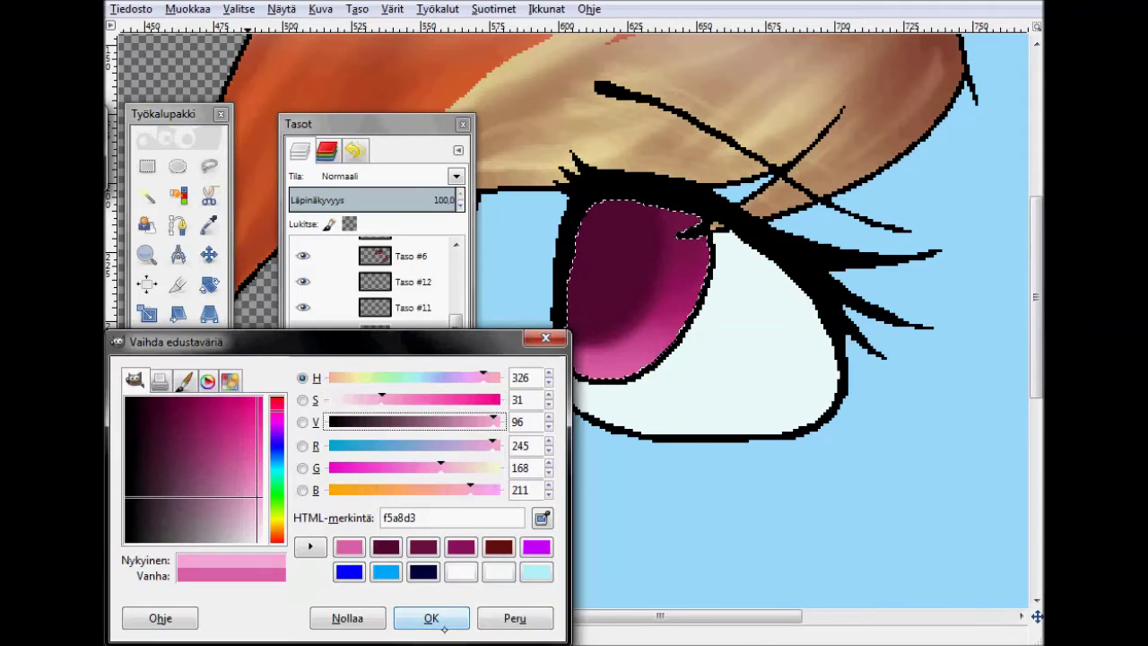
{"action": "left_click", "coordinate": [431, 615]}
{"action": "left_click_drag", "start_coordinate": [579, 358], "coordinate": [628, 370]}
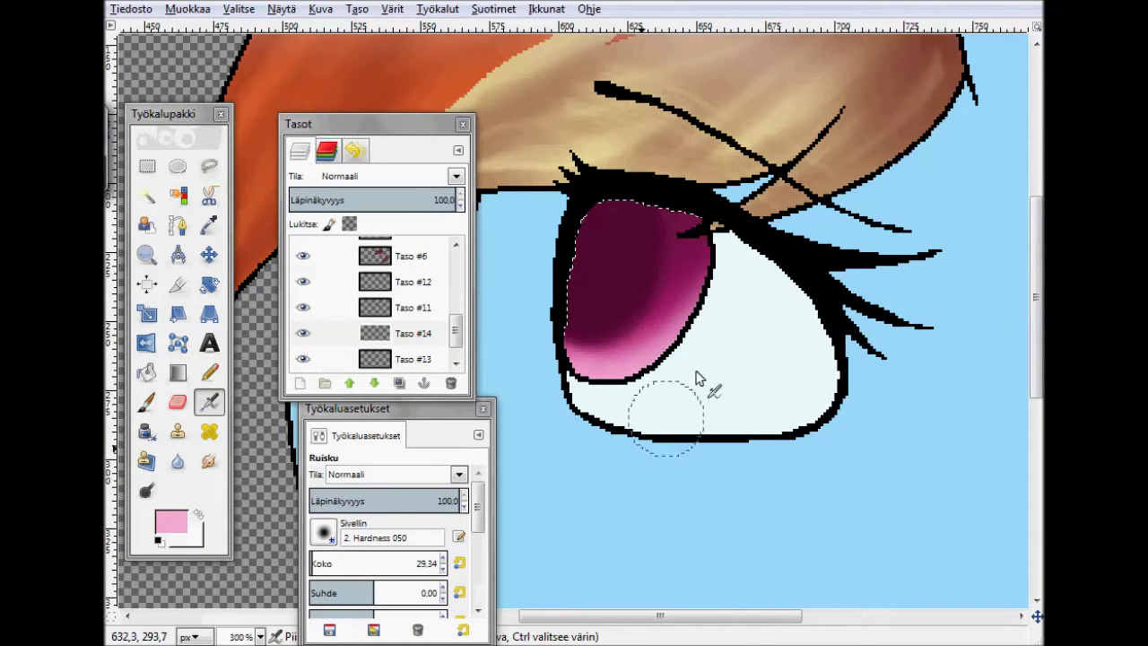
Step: Swap the foreground colour to white and add a new layer above layer Taso #12
{"action": "key", "text": "x"}
{"action": "left_click", "coordinate": [412, 282]}
{"action": "key", "text": "shift+ctrl+n"}
{"action": "left_click", "coordinate": [335, 362]}
{"action": "key", "text": "p"}
{"action": "left_click", "coordinate": [600, 357]}
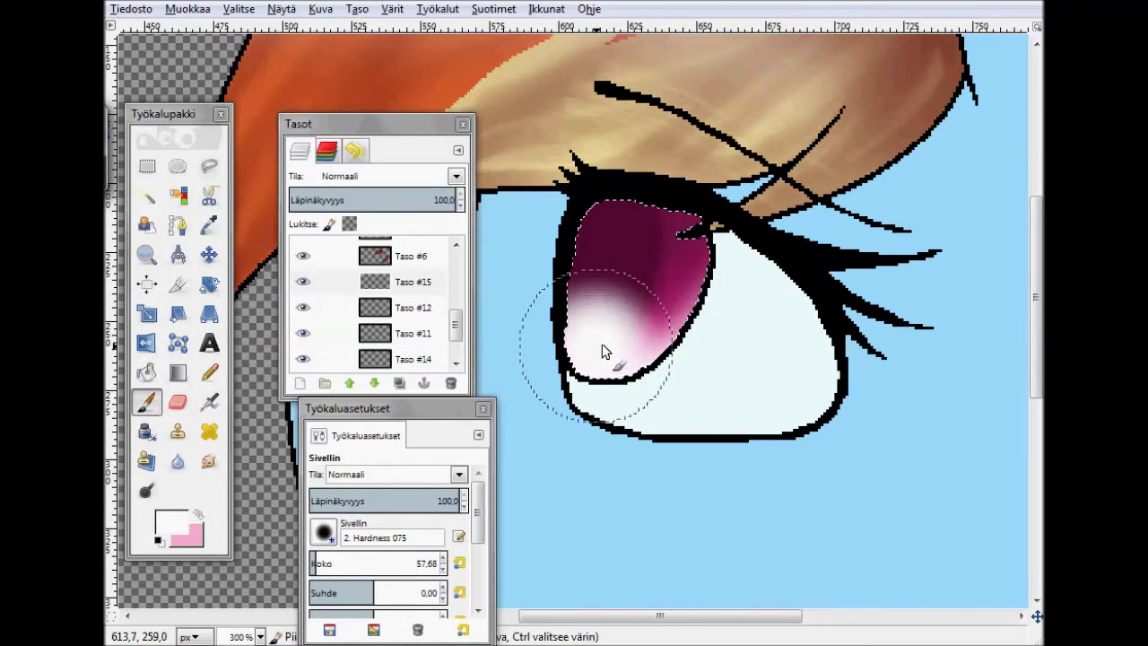
{"action": "key", "text": "shift+e"}
{"action": "mouse_move", "coordinate": [600, 354]}
{"action": "left_mouse_down"}
{"action": "mouse_move", "coordinate": [590, 410]}
{"action": "mouse_move", "coordinate": [594, 371]}
{"action": "left_mouse_up"}
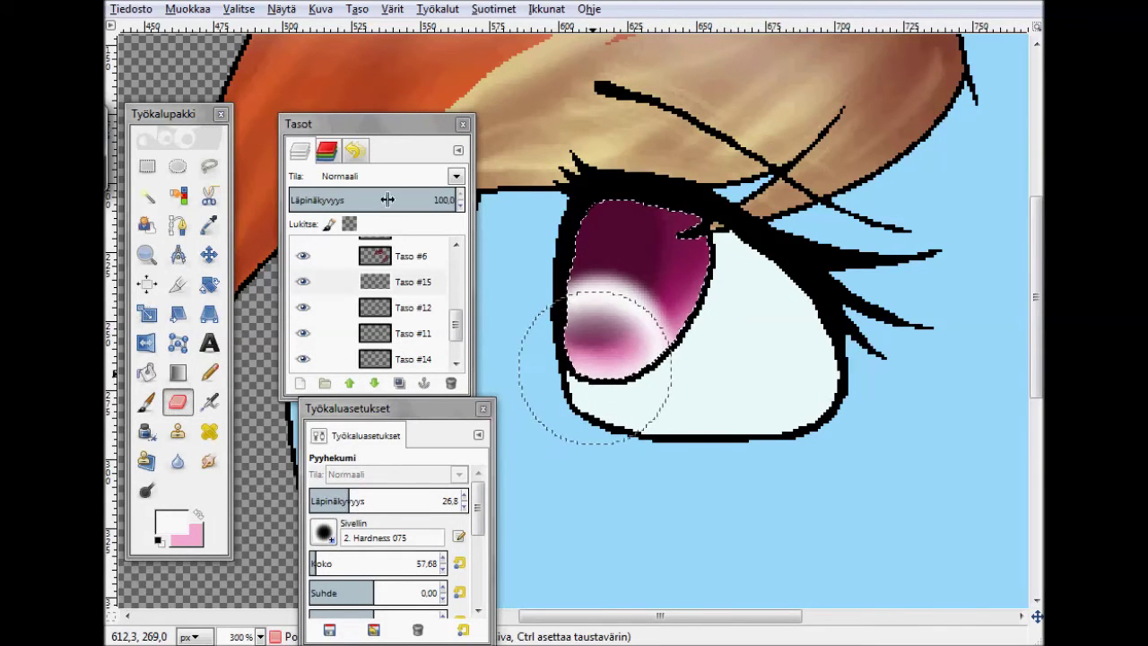
{"action": "key", "text": "ctrl+z"}
{"action": "key", "text": "ctrl+z"}
{"action": "key", "text": "ctrl+z"}
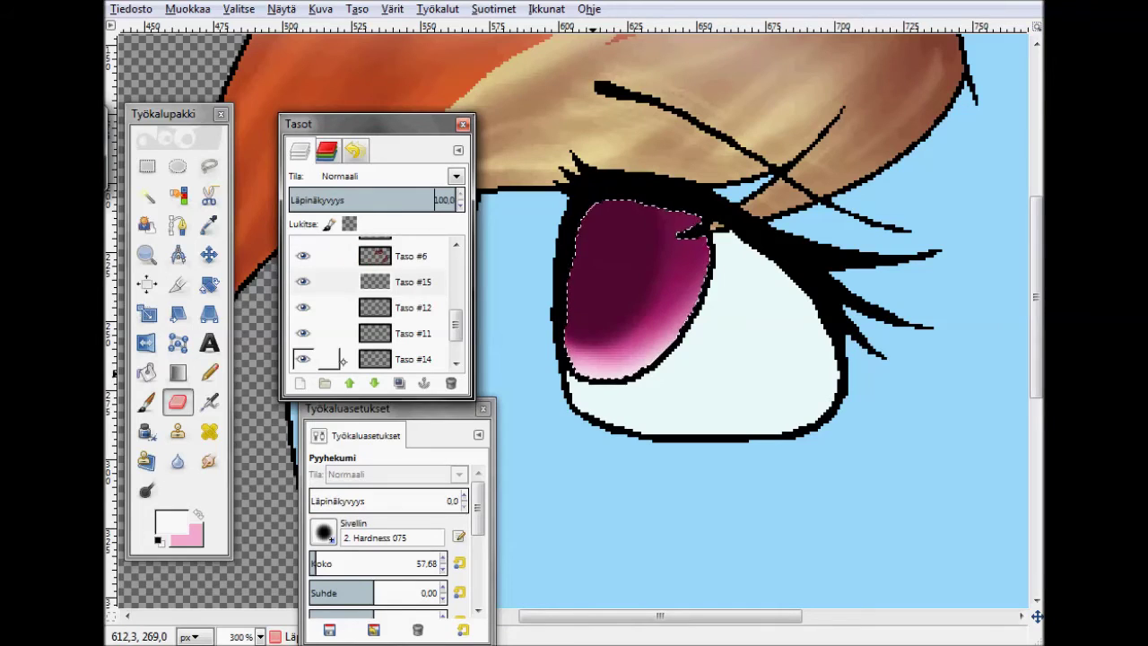
Step: Paint small white highlights along the lower iris with a size 6.67 paintbrush, setting layer Taso #16's opacity to 53.3
{"action": "key", "text": "p"}
{"action": "mouse_move", "coordinate": [583, 341]}
{"action": "left_mouse_down"}
{"action": "mouse_move", "coordinate": [584, 361]}
{"action": "mouse_move", "coordinate": [617, 350]}
{"action": "left_mouse_up"}
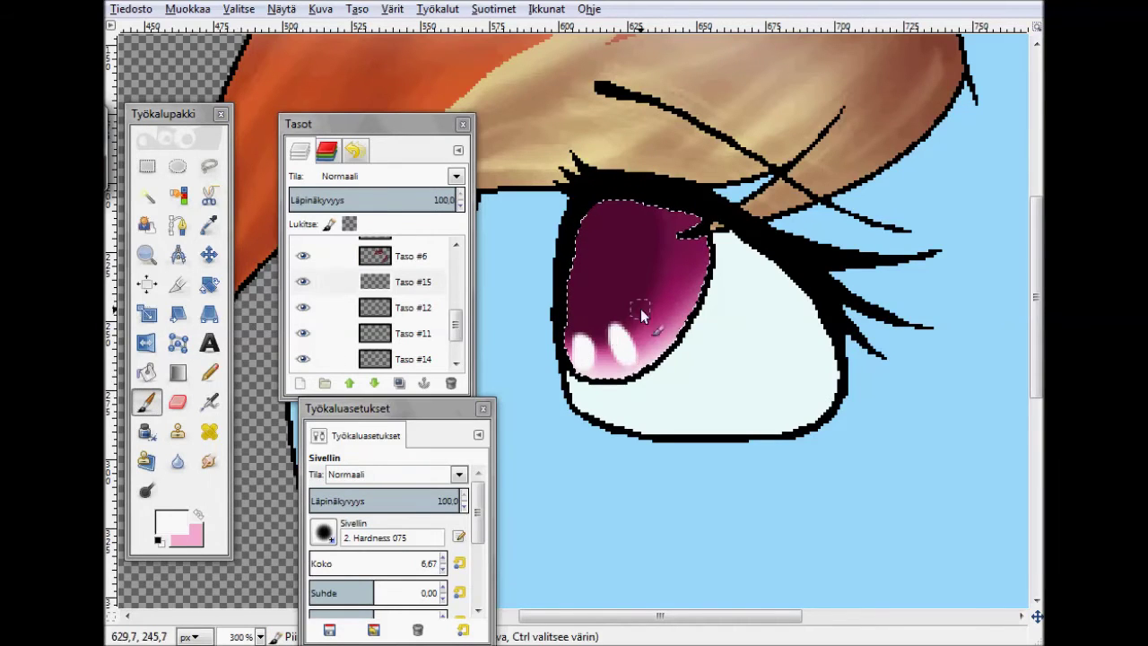
{"action": "left_click", "coordinate": [377, 203]}
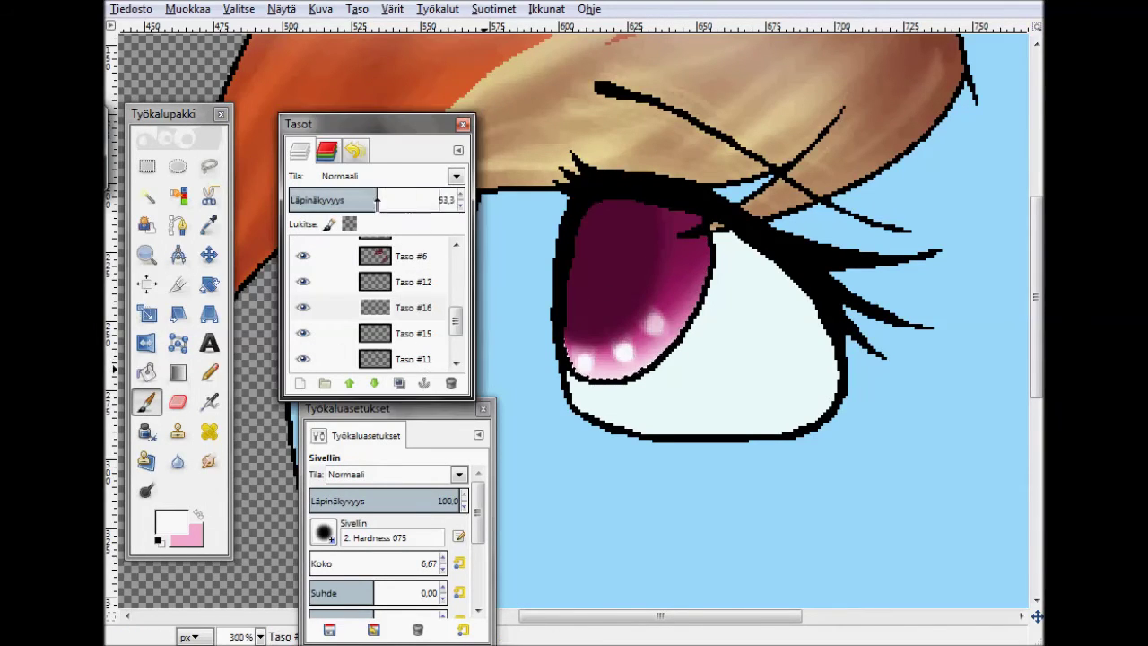
Step: With a size 1 brush, paint fine white streaks over the lower iris and reduce layer Taso #17's opacity to 18.7
{"action": "left_click_drag", "start_coordinate": [358, 563], "coordinate": [318, 563]}
{"action": "key", "text": "ctrl+shift+n"}
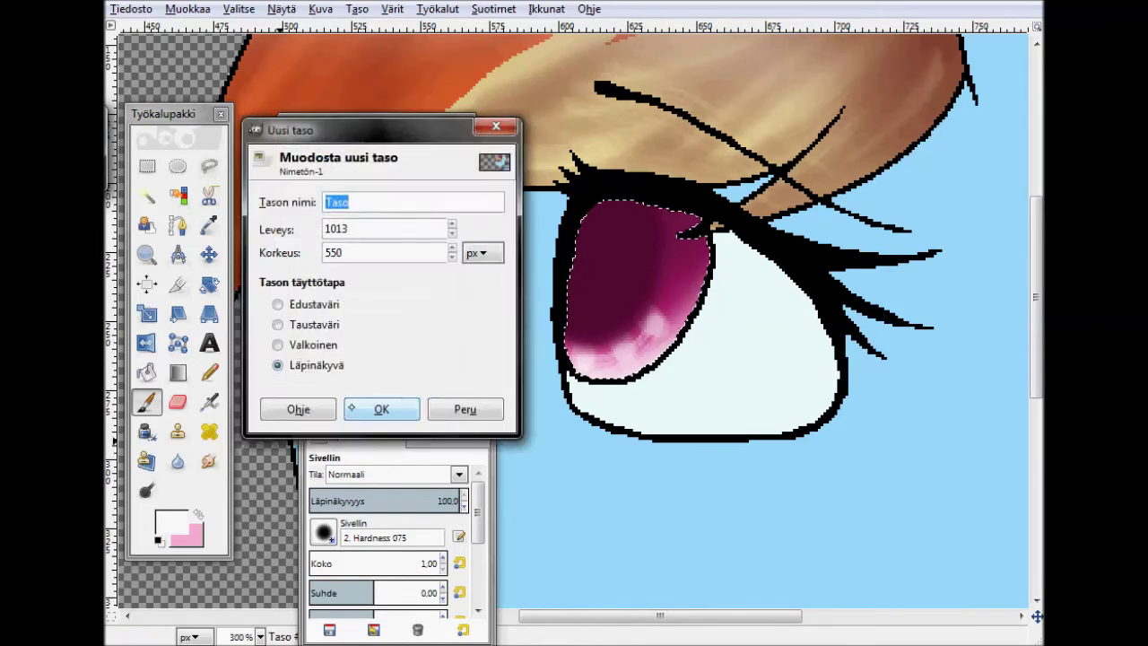
{"action": "key", "text": "Return"}
{"action": "left_click", "coordinate": [412, 333]}
{"action": "left_click_drag", "start_coordinate": [369, 200], "coordinate": [320, 198]}
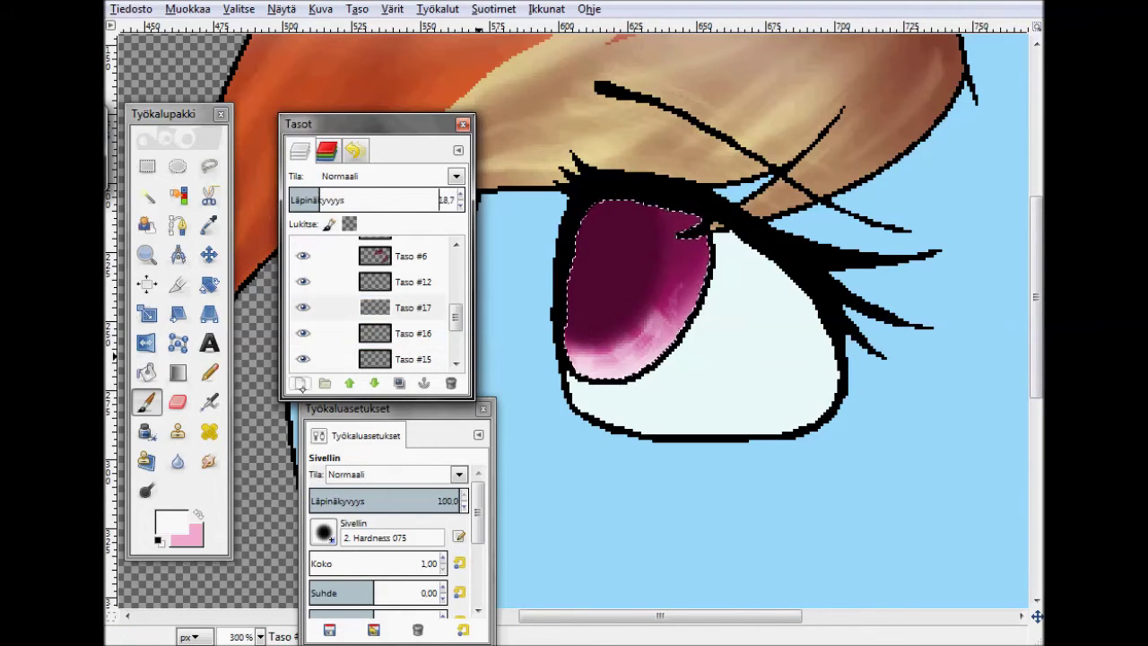
Step: On a new layer, paint a white arc along the pupil's lower edge, refine it with a size 4.54 eraser and set layer opacity to 56.6
{"action": "left_click", "coordinate": [302, 384], "text": "shift"}
{"action": "left_click_drag", "start_coordinate": [567, 340], "coordinate": [660, 286]}
{"action": "key", "text": "shift+e"}
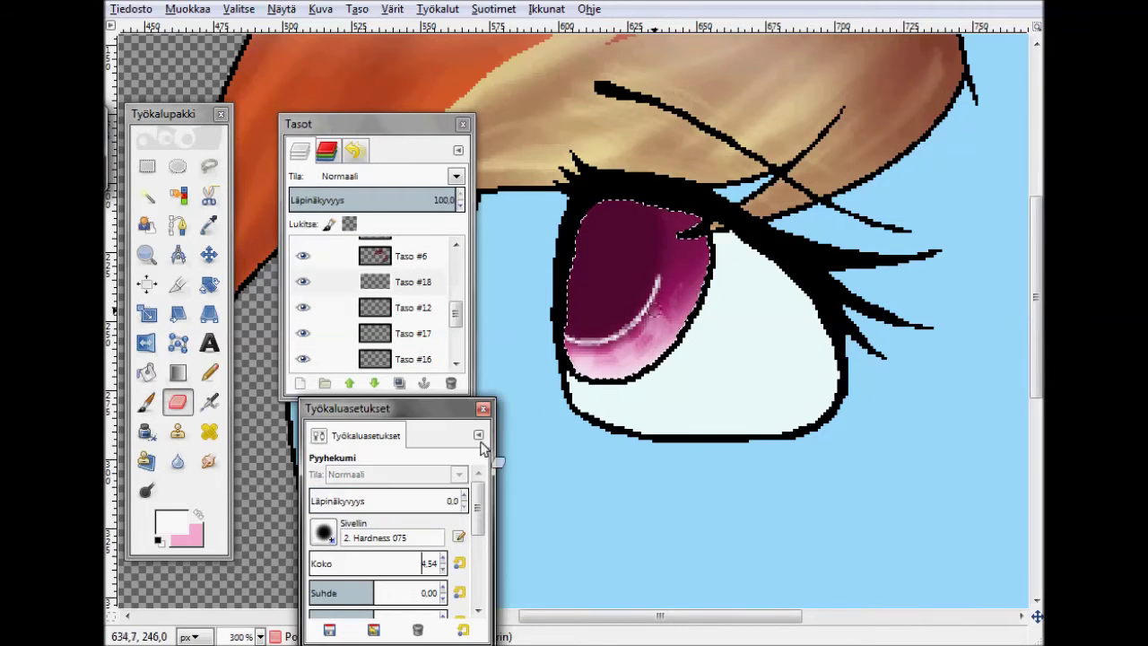
{"action": "left_click", "coordinate": [383, 196]}
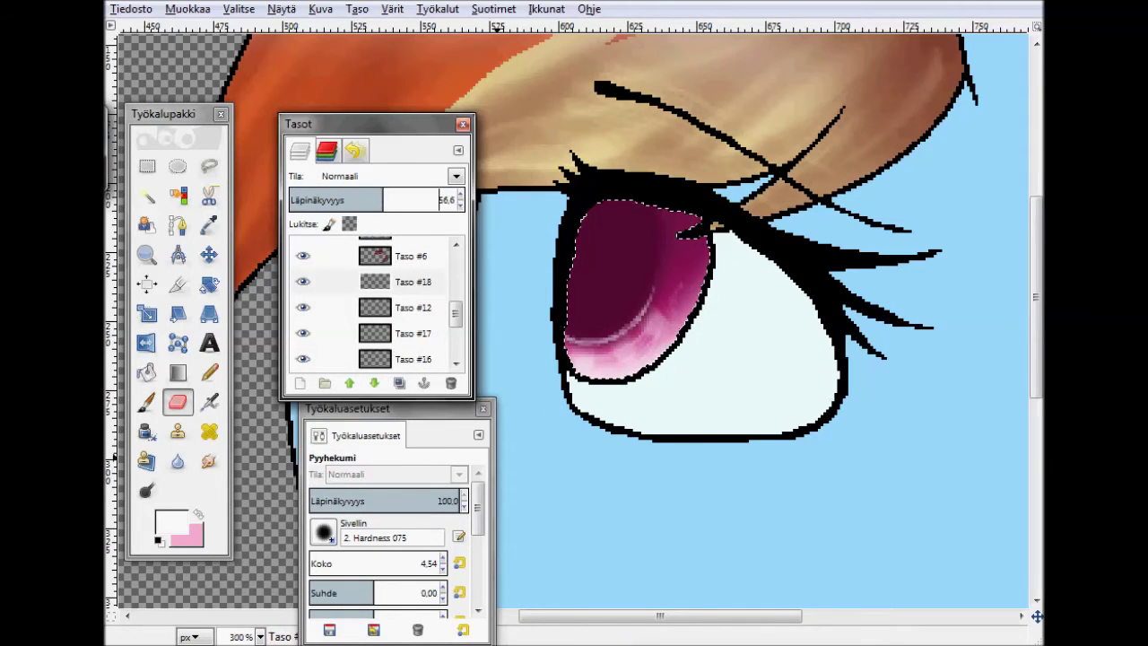
Step: On another new layer, paint a large soft white highlight on the upper iris beside the lashes with a size 25.80 brush
{"action": "left_click", "coordinate": [302, 384], "text": "shift"}
{"action": "key", "text": "p"}
{"action": "left_click_drag", "start_coordinate": [663, 237], "coordinate": [671, 249]}
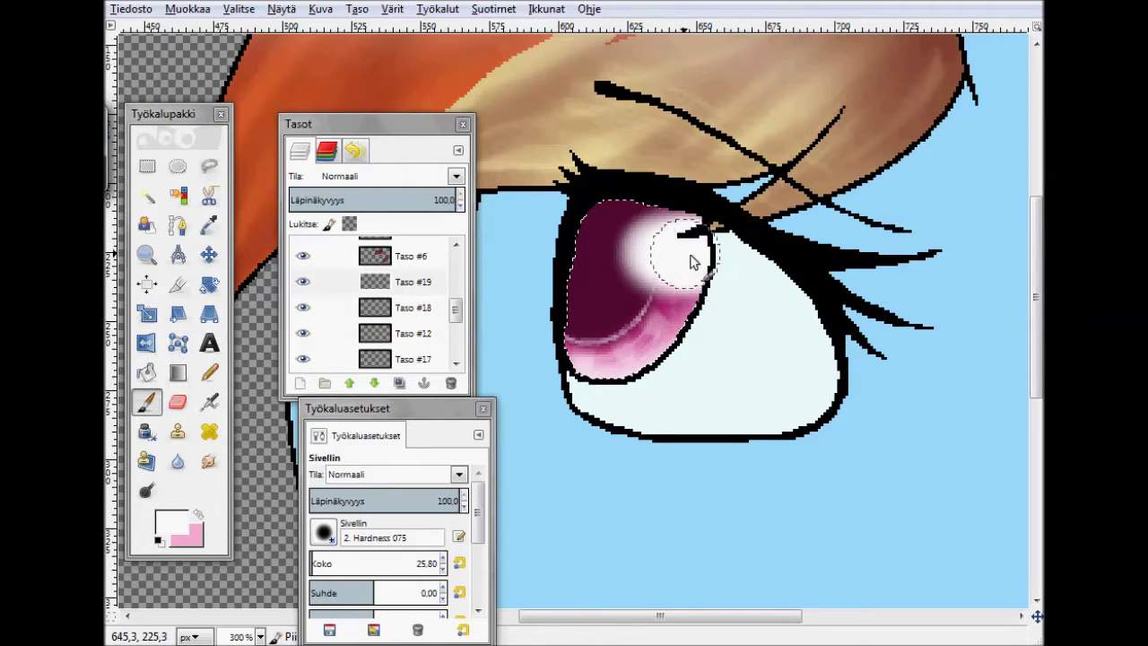
{"action": "key", "text": "1"}
Step: Move layer Taso #17 below Taso #15, and set the opacity of Taso #16 to 15.9 and Taso #19 to 89.6
{"action": "left_click", "coordinate": [413, 308]}
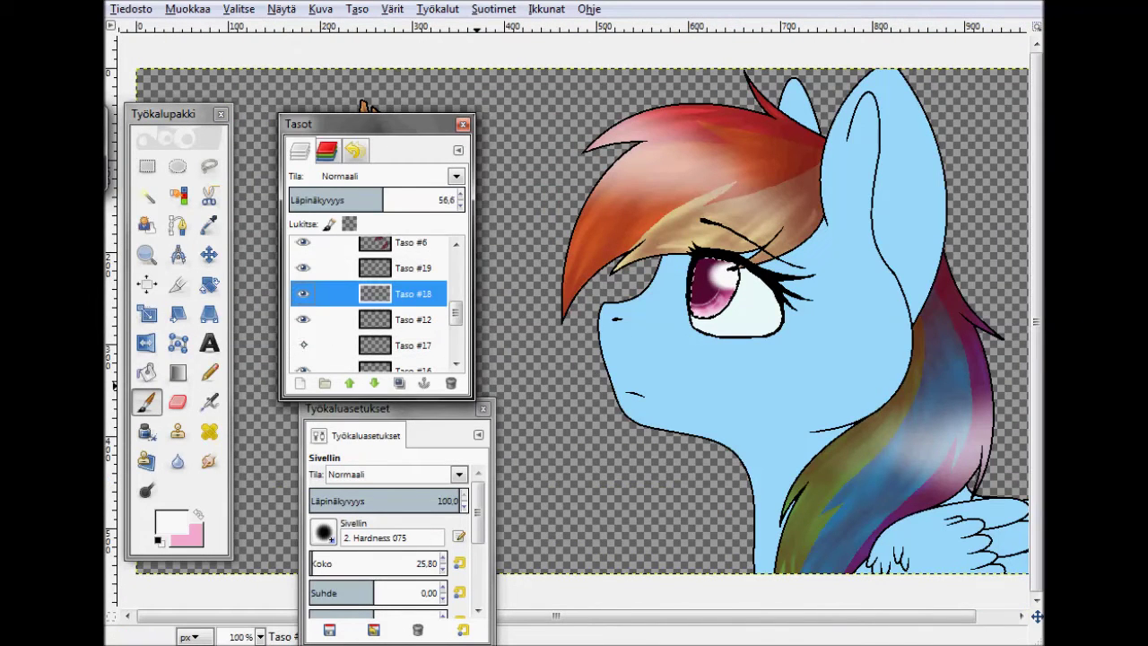
{"action": "left_click", "coordinate": [303, 345]}
{"action": "left_click", "coordinate": [413, 345]}
{"action": "left_click", "coordinate": [374, 383]}
{"action": "left_click", "coordinate": [374, 383]}
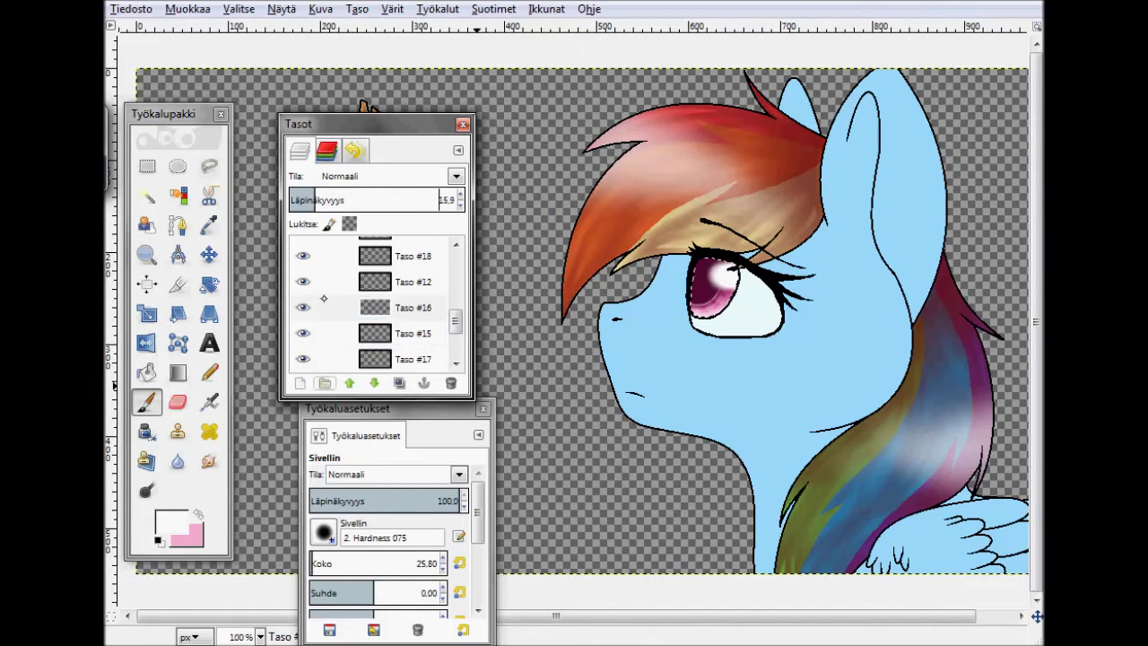
{"action": "left_click_drag", "start_coordinate": [314, 200], "coordinate": [420, 200]}
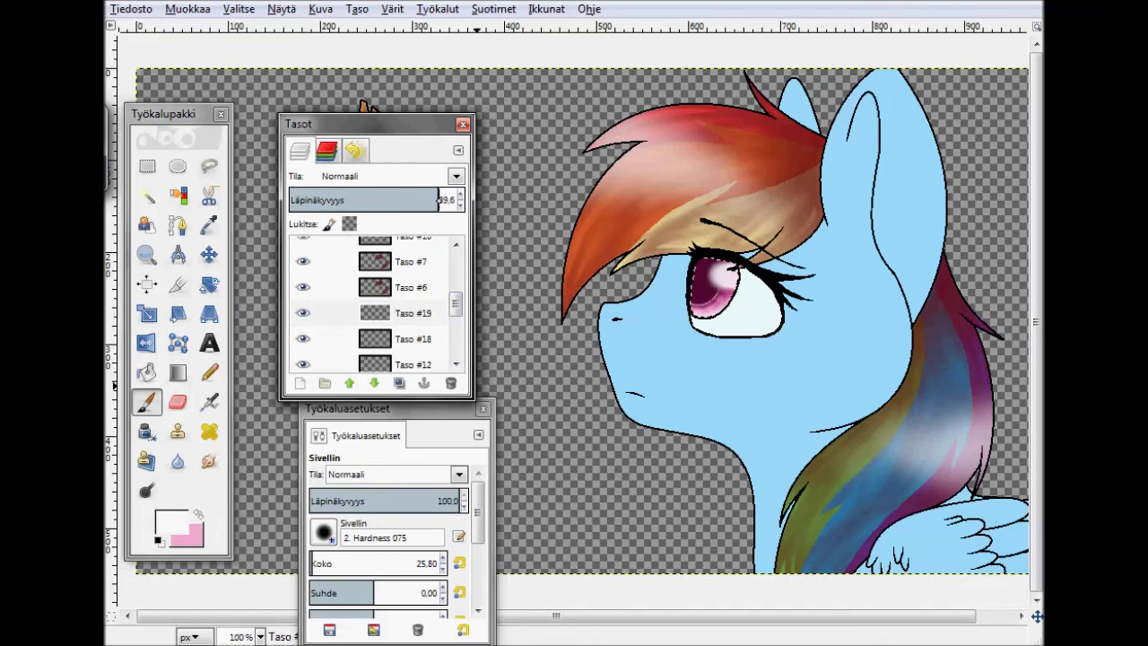
Step: Select the light blue coat by colour on the base layer and set the foreground colour to the saved dark red
{"action": "scroll", "coordinate": [413, 305], "scroll_direction": "down", "scroll_amount": 5}
{"action": "left_click", "coordinate": [413, 364]}
{"action": "left_click", "coordinate": [178, 195]}
{"action": "left_click", "coordinate": [628, 467]}
{"action": "left_click", "coordinate": [170, 525]}
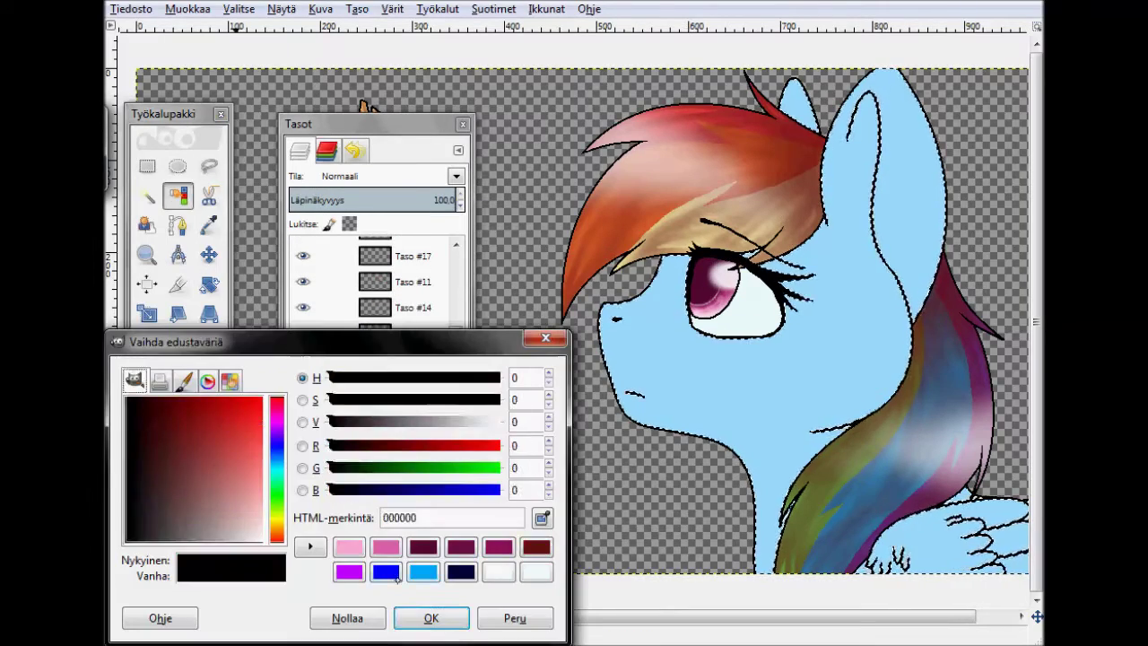
{"action": "left_click", "coordinate": [535, 547]}
{"action": "left_click", "coordinate": [431, 618]}
Step: On a new layer, paint dark red shadows over the ear and along the jaw and neck beside the mane, trimming their edges with the eraser
{"action": "key", "text": "p"}
{"action": "scroll", "coordinate": [923, 503], "scroll_direction": "up", "scroll_amount": 2}
{"action": "mouse_move", "coordinate": [922, 444]}
{"action": "left_mouse_down"}
{"action": "mouse_move", "coordinate": [937, 553]}
{"action": "mouse_move", "coordinate": [897, 430]}
{"action": "mouse_move", "coordinate": [927, 471]}
{"action": "mouse_move", "coordinate": [845, 168]}
{"action": "mouse_move", "coordinate": [879, 253]}
{"action": "left_mouse_up"}
{"action": "key", "text": "shift+e"}
{"action": "mouse_move", "coordinate": [897, 538]}
{"action": "left_mouse_down"}
{"action": "mouse_move", "coordinate": [888, 269]}
{"action": "mouse_move", "coordinate": [906, 403]}
{"action": "left_mouse_up"}
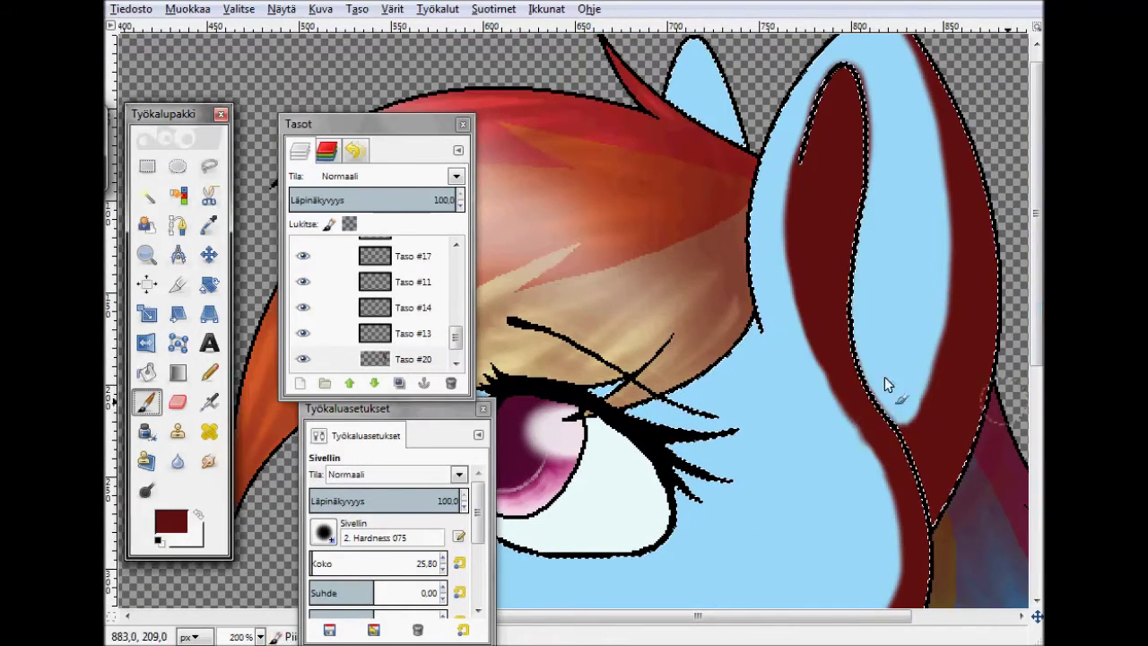
{"action": "scroll", "coordinate": [795, 398], "scroll_direction": "down", "scroll_amount": 5}
{"action": "scroll", "coordinate": [640, 533], "scroll_direction": "down", "scroll_amount": 1}
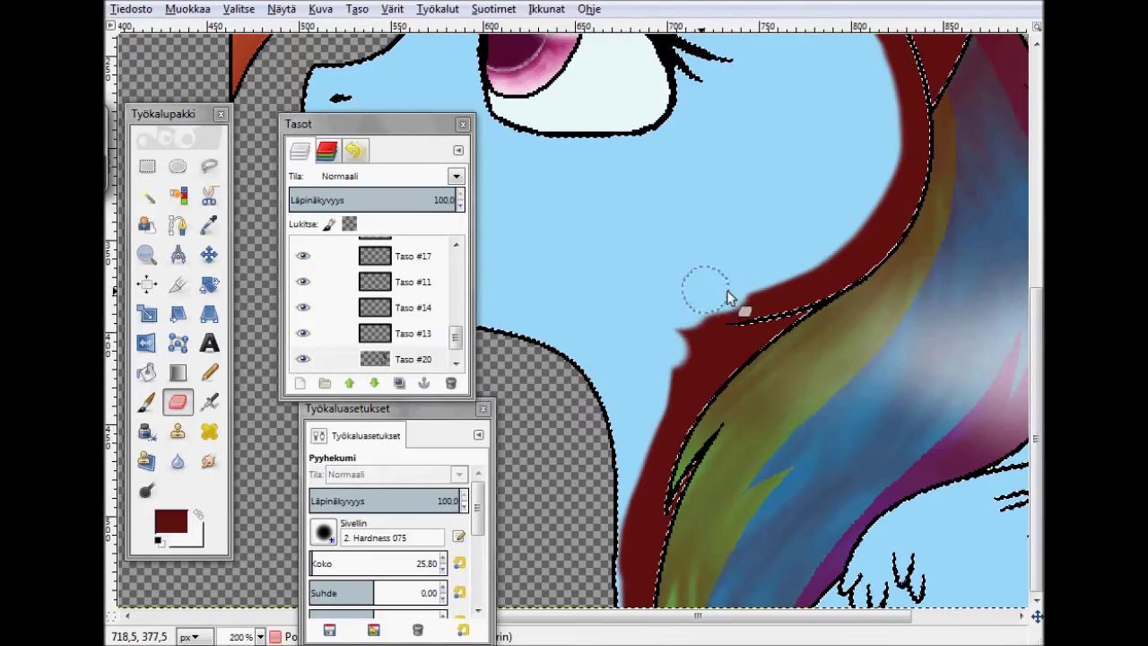
{"action": "left_click_drag", "start_coordinate": [698, 323], "coordinate": [641, 583]}
Step: Paint the dark red shadow on the face beneath the forelock
{"action": "key", "text": "p"}
{"action": "scroll", "coordinate": [673, 269], "scroll_direction": "left", "scroll_amount": 3}
{"action": "scroll", "coordinate": [673, 269], "scroll_direction": "up", "scroll_amount": 4}
{"action": "left_click_drag", "start_coordinate": [924, 179], "coordinate": [626, 251]}
Step: Paint dark red shadows beneath the wing's feather outlines with a size 8.09 brush
{"action": "scroll", "coordinate": [628, 260], "scroll_direction": "right", "scroll_amount": 4}
{"action": "scroll", "coordinate": [815, 448], "scroll_direction": "down", "scroll_amount": 3}
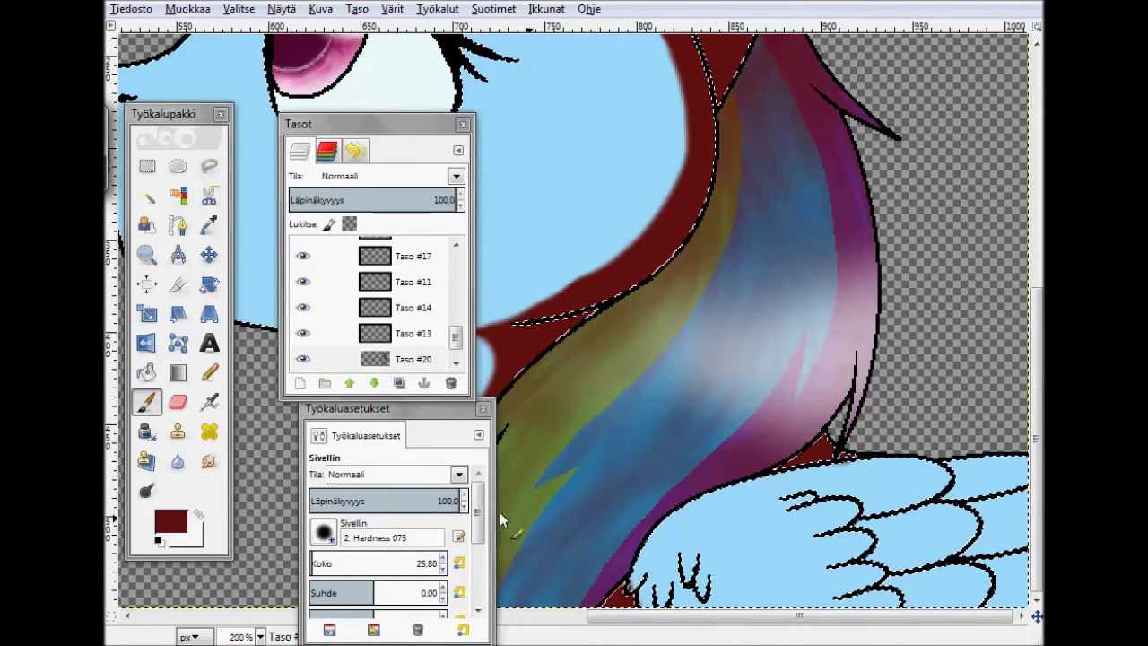
{"action": "left_click_drag", "start_coordinate": [949, 472], "coordinate": [890, 513]}
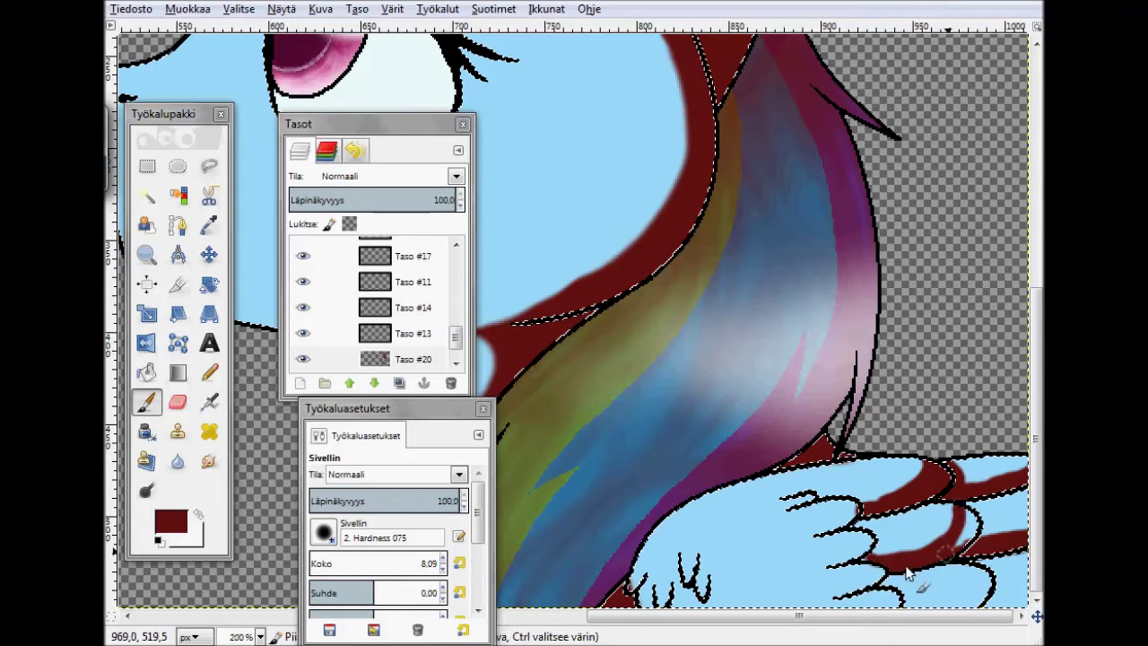
{"action": "left_click_drag", "start_coordinate": [990, 585], "coordinate": [969, 593]}
{"action": "left_click_drag", "start_coordinate": [830, 592], "coordinate": [877, 576]}
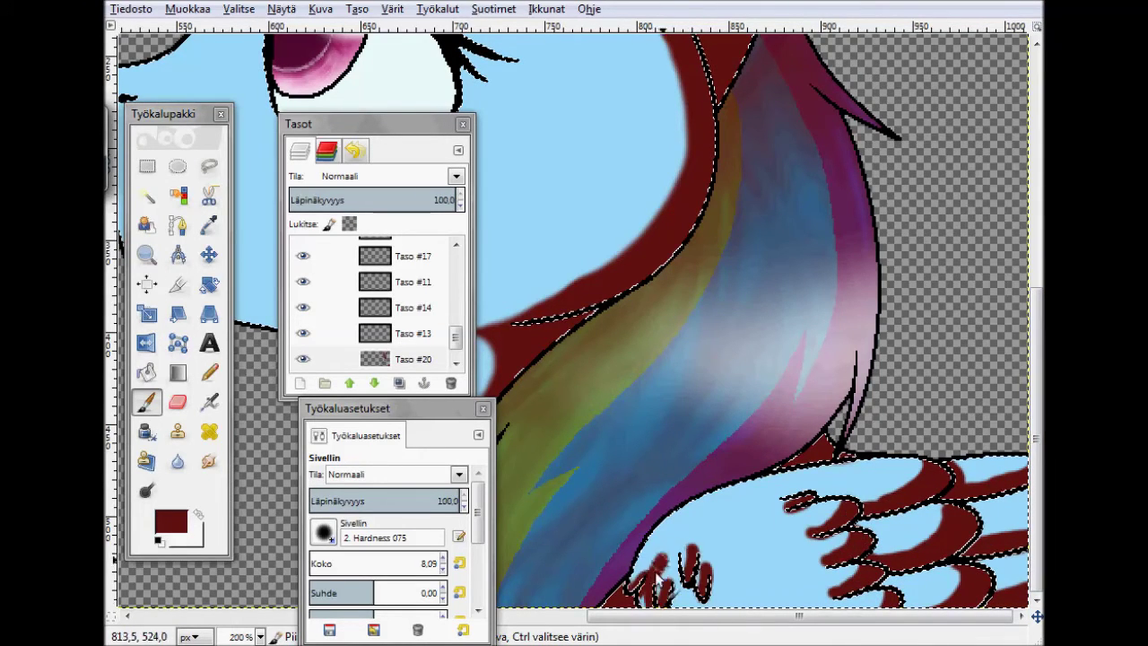
Step: Shade the wing's shoulder in dark red, soften it with a size 22.26 Hardness 025 eraser, and lower the shadow layer's opacity to 20.9
{"action": "key", "text": "a"}
{"action": "mouse_move", "coordinate": [736, 538]}
{"action": "left_mouse_down"}
{"action": "mouse_move", "coordinate": [762, 597]}
{"action": "mouse_move", "coordinate": [727, 529]}
{"action": "left_mouse_up"}
{"action": "key", "text": "shift+e"}
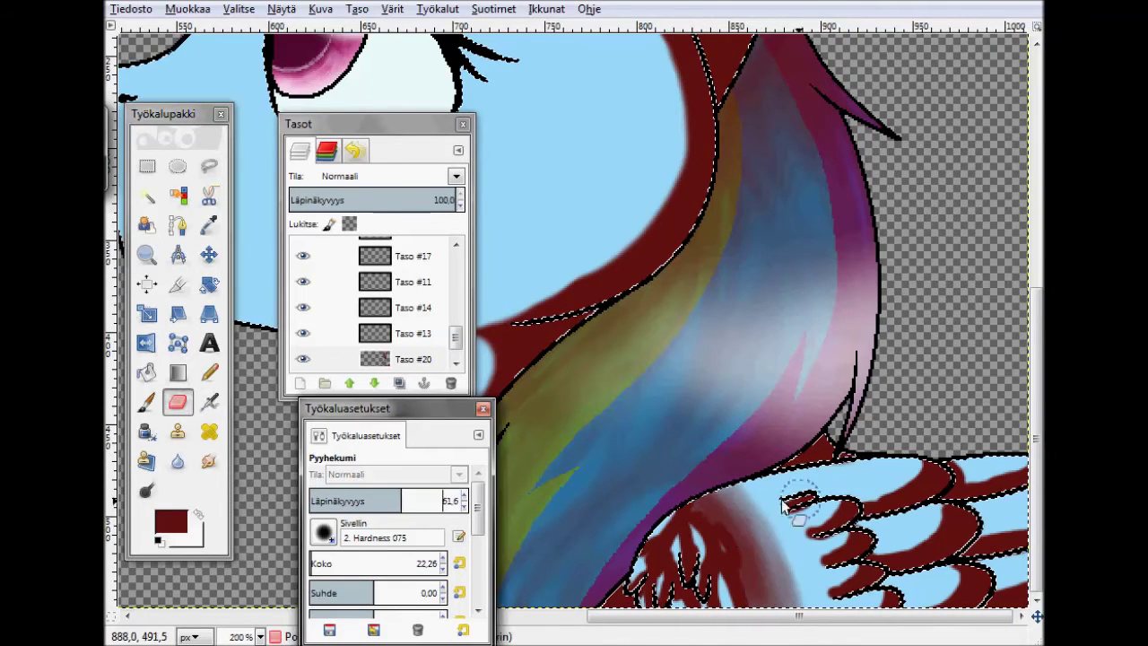
{"action": "left_click_drag", "start_coordinate": [729, 484], "coordinate": [762, 492]}
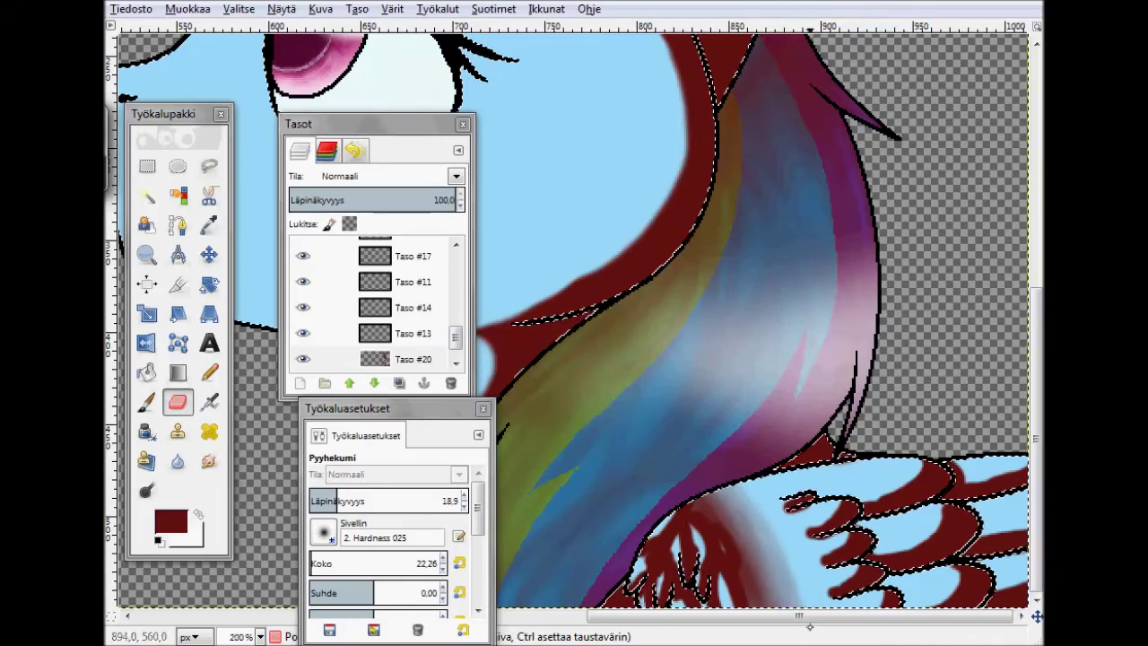
{"action": "key", "text": "1"}
{"action": "key", "text": "p"}
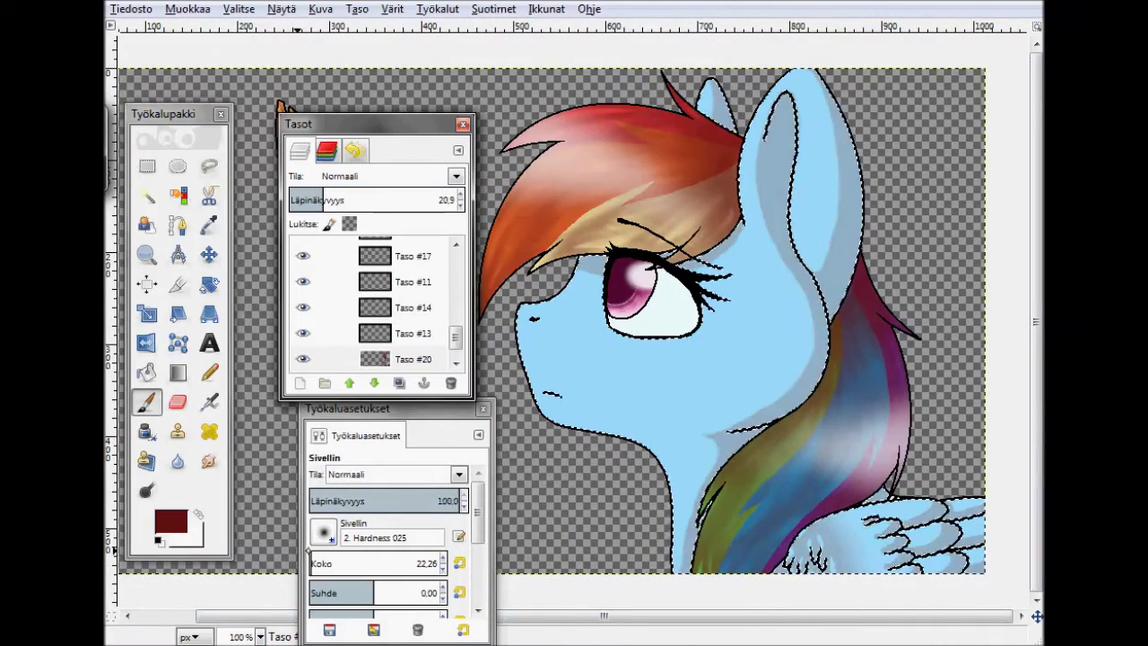
Step: On a new layer, airbrush dark red over the ears, cheek, neck and wing at size 71.85 and 53.7 opacity
{"action": "left_click", "coordinate": [209, 402]}
{"action": "mouse_move", "coordinate": [802, 98]}
{"action": "left_mouse_down"}
{"action": "mouse_move", "coordinate": [836, 130]}
{"action": "mouse_move", "coordinate": [748, 183]}
{"action": "left_mouse_up"}
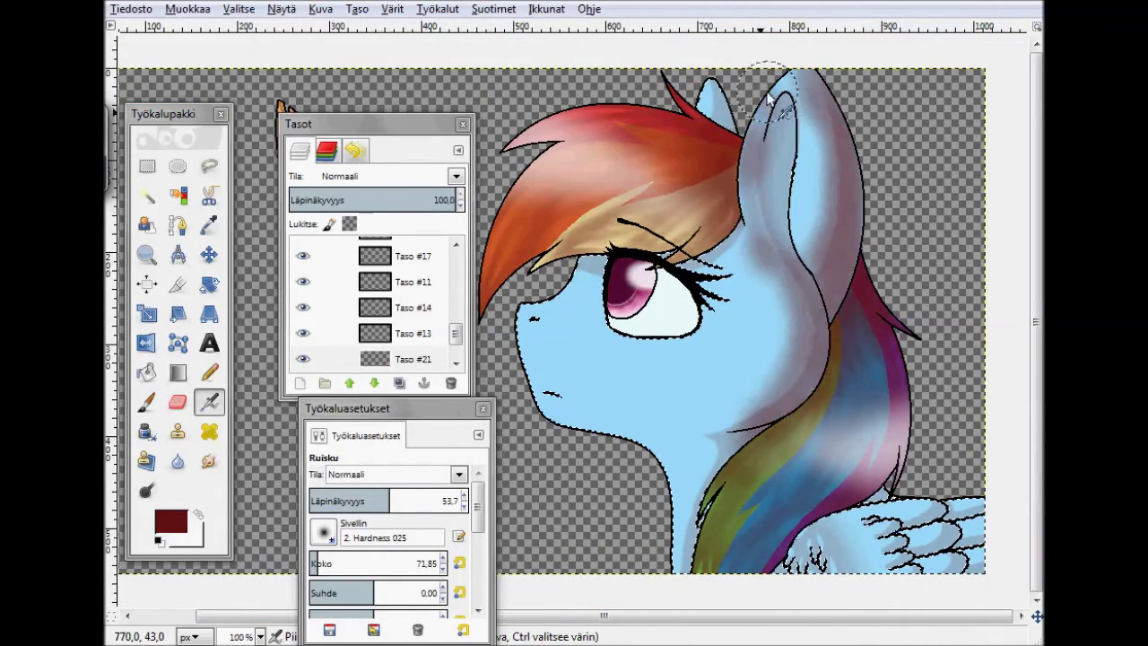
{"action": "left_click_drag", "start_coordinate": [756, 254], "coordinate": [759, 255]}
{"action": "mouse_move", "coordinate": [931, 567]}
{"action": "left_mouse_down"}
{"action": "mouse_move", "coordinate": [774, 348]}
{"action": "mouse_move", "coordinate": [794, 415]}
{"action": "mouse_move", "coordinate": [719, 438]}
{"action": "mouse_move", "coordinate": [779, 105]}
{"action": "left_mouse_up"}
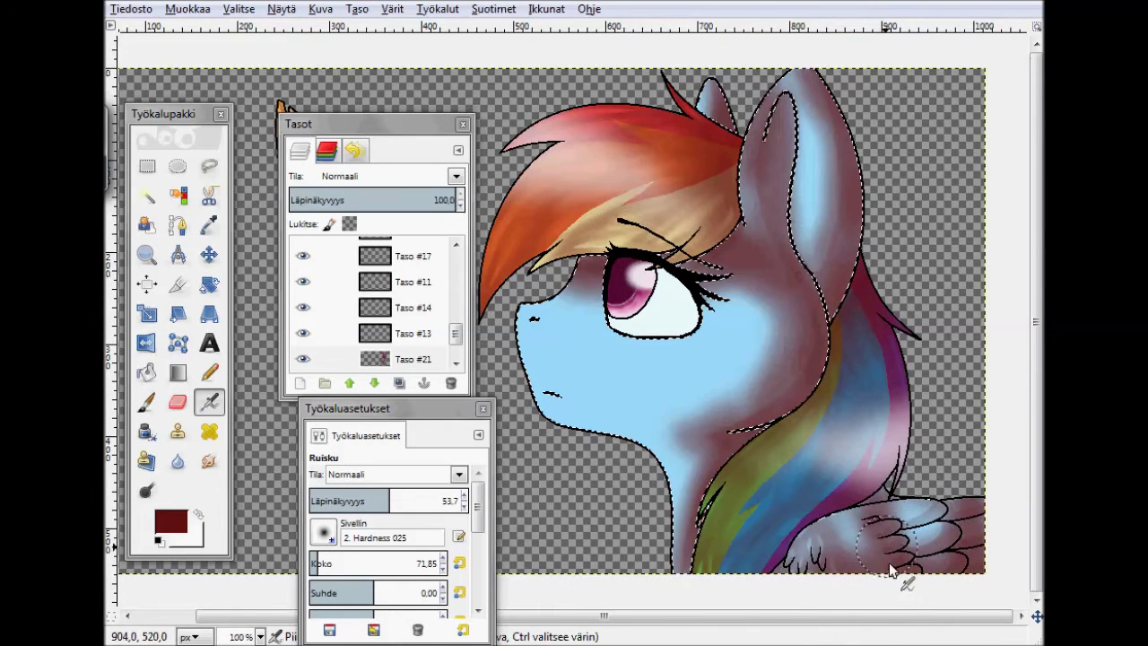
{"action": "left_click_drag", "start_coordinate": [885, 574], "coordinate": [779, 272]}
{"action": "mouse_move", "coordinate": [906, 574]}
{"action": "left_mouse_down"}
{"action": "mouse_move", "coordinate": [747, 392]}
{"action": "mouse_move", "coordinate": [657, 445]}
{"action": "left_mouse_up"}
Step: Set the opacity of layer Taso #21 to 50 and Taso #20 to 27.5, and smudge the coat shadows with a size 71.85 brush
{"action": "left_click_drag", "start_coordinate": [430, 199], "coordinate": [301, 199]}
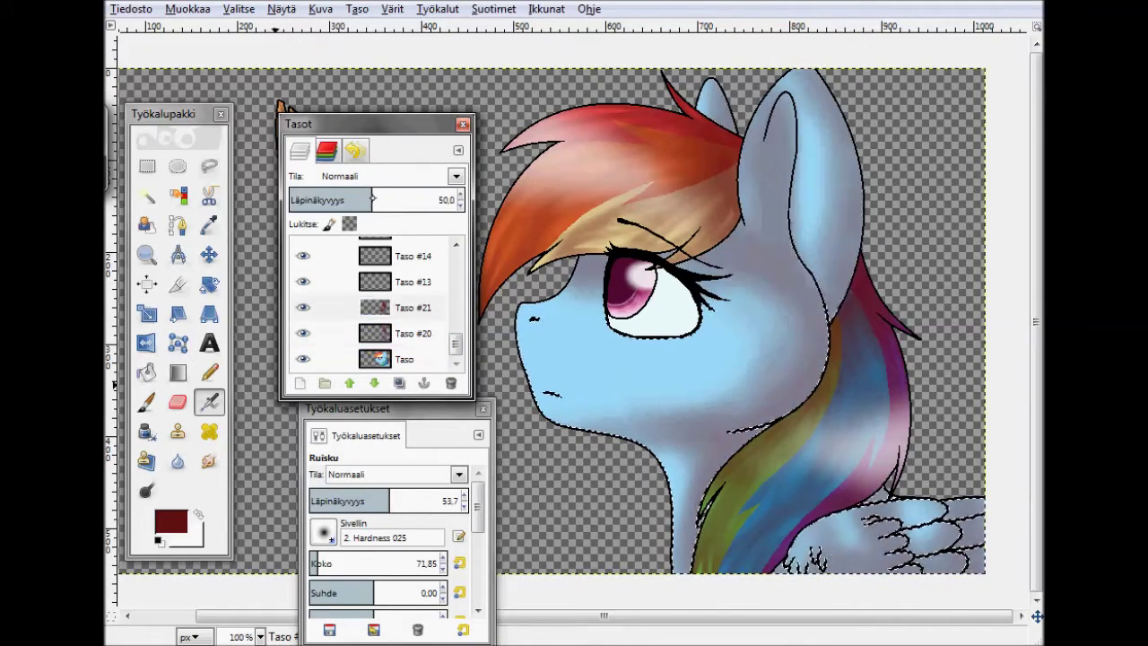
{"action": "key", "text": "s"}
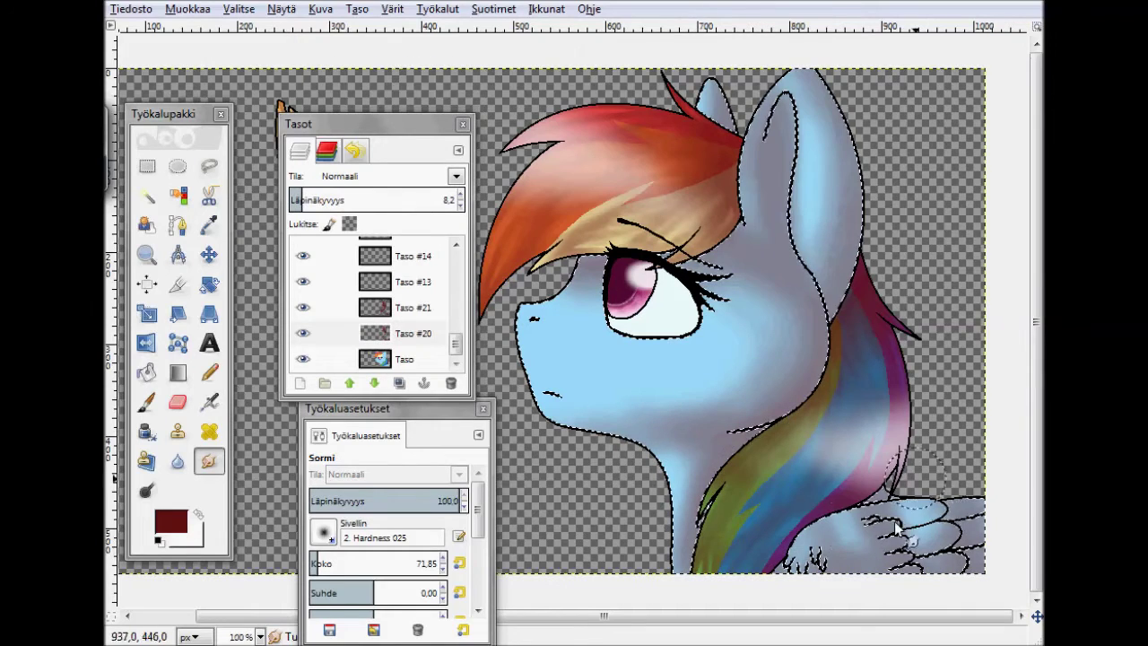
{"action": "left_click_drag", "start_coordinate": [301, 199], "coordinate": [334, 199]}
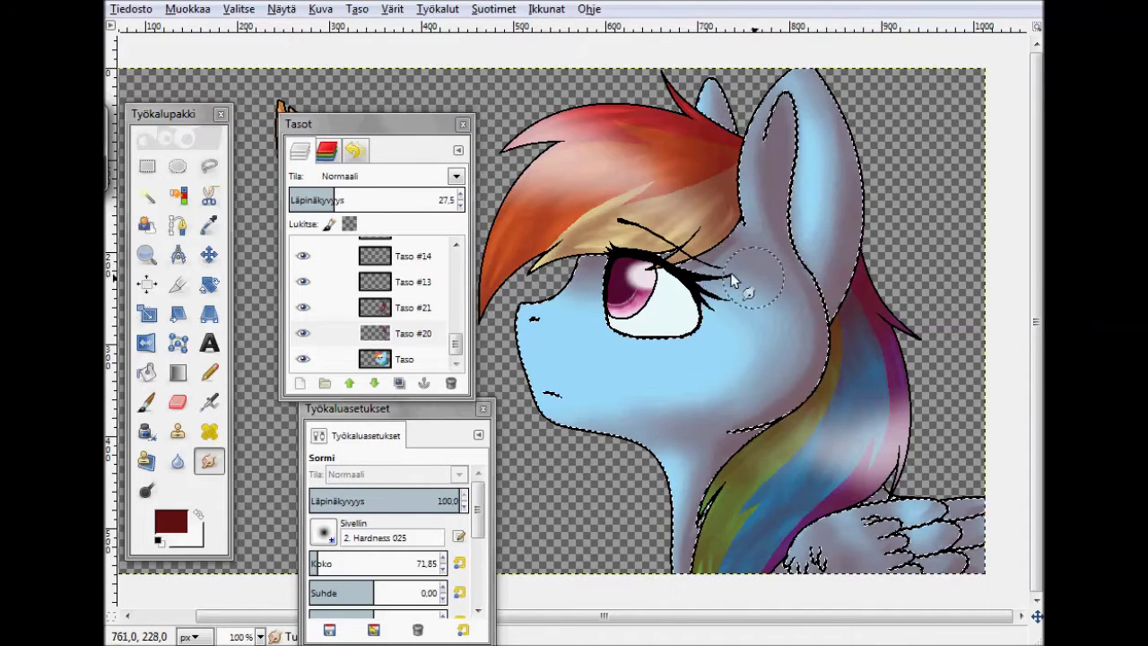
{"action": "key", "text": "Page_Up"}
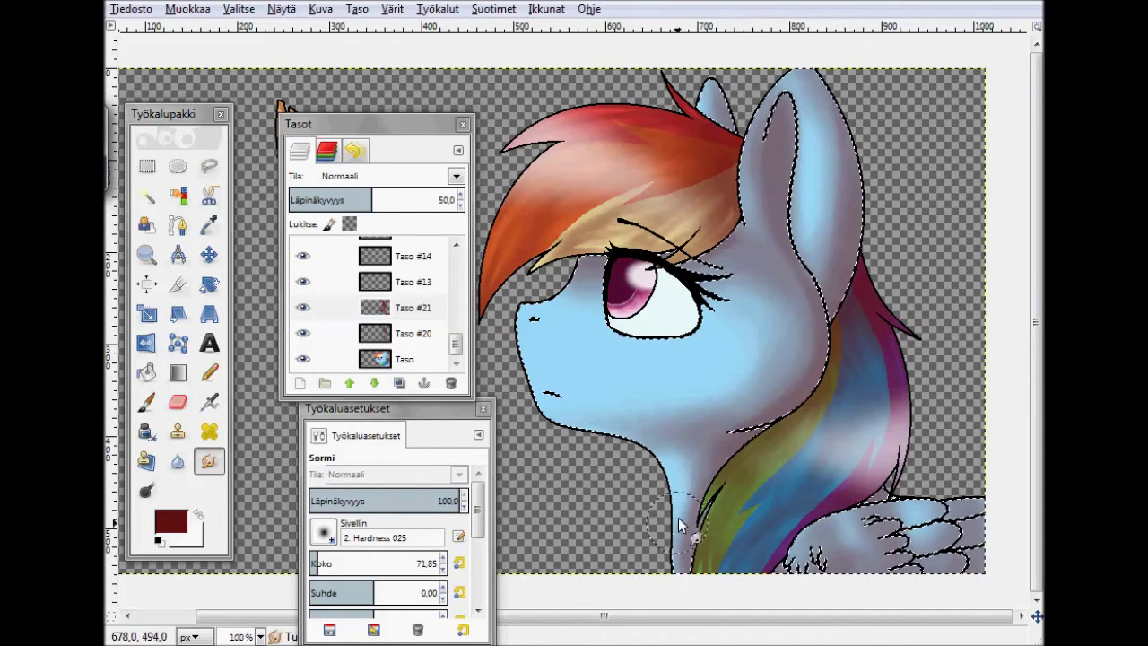
Step: On a new layer, paint soft white rim highlights along the ears, jaw, neck and wing, reducing the brush size from 71.85 to 29.34
{"action": "key", "text": "shift+ctrl+n"}
{"action": "key", "text": "Return"}
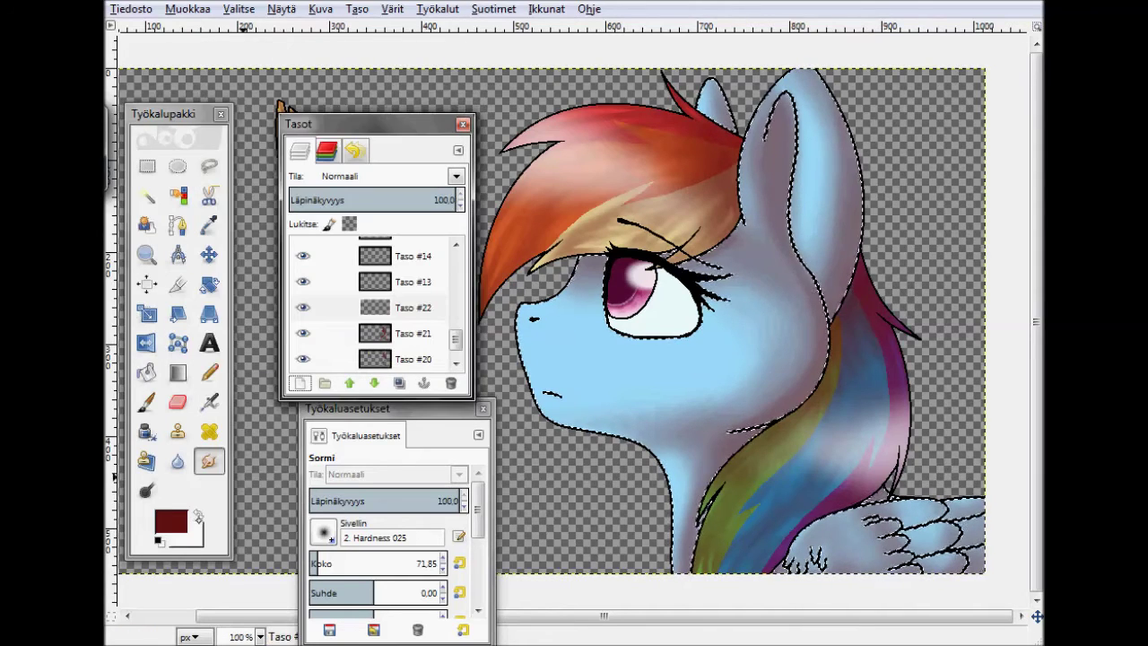
{"action": "key", "text": "shift+e"}
{"action": "key", "text": "p"}
{"action": "key", "text": "x"}
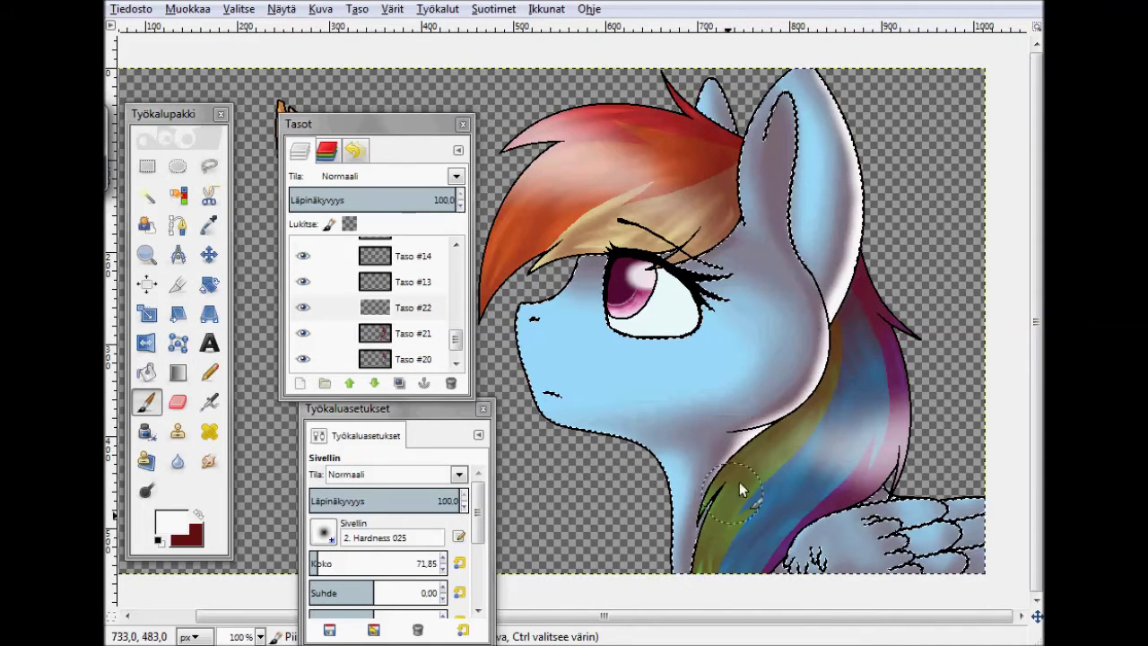
{"action": "key", "text": "bracketleft"}
{"action": "key", "text": "bracketleft"}
{"action": "key", "text": "bracketleft"}
{"action": "key", "text": "bracketleft"}
{"action": "key", "text": "bracketleft"}
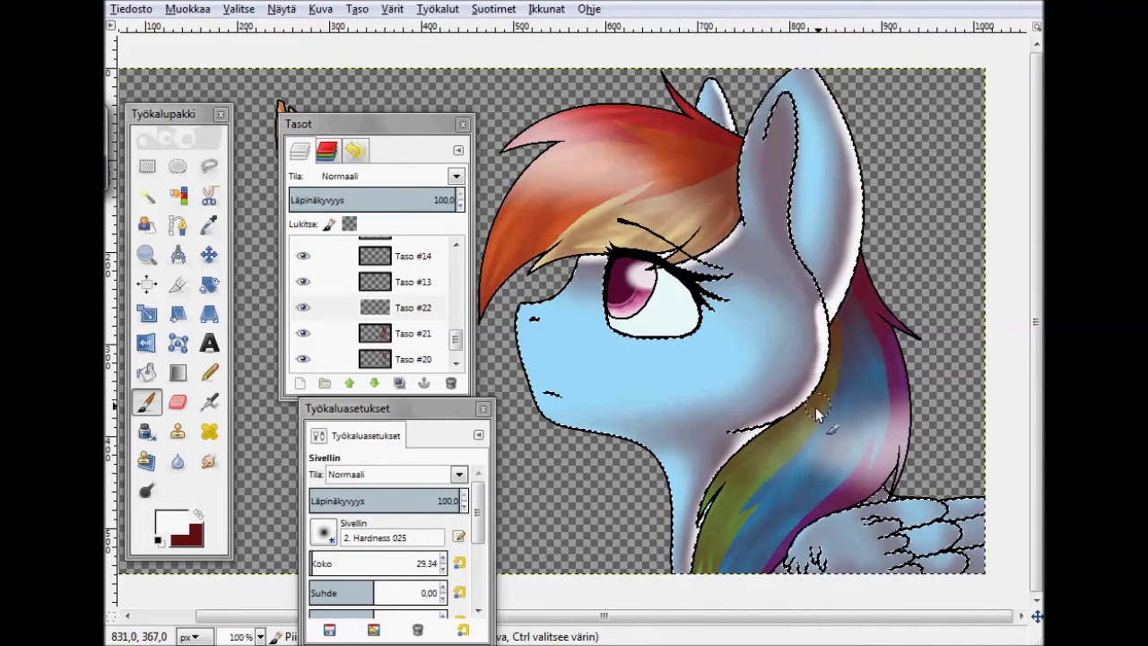
Step: Colorize the rim highlight layer with hue 186, saturation 81 and lightness -17
{"action": "left_click", "coordinate": [392, 9]}
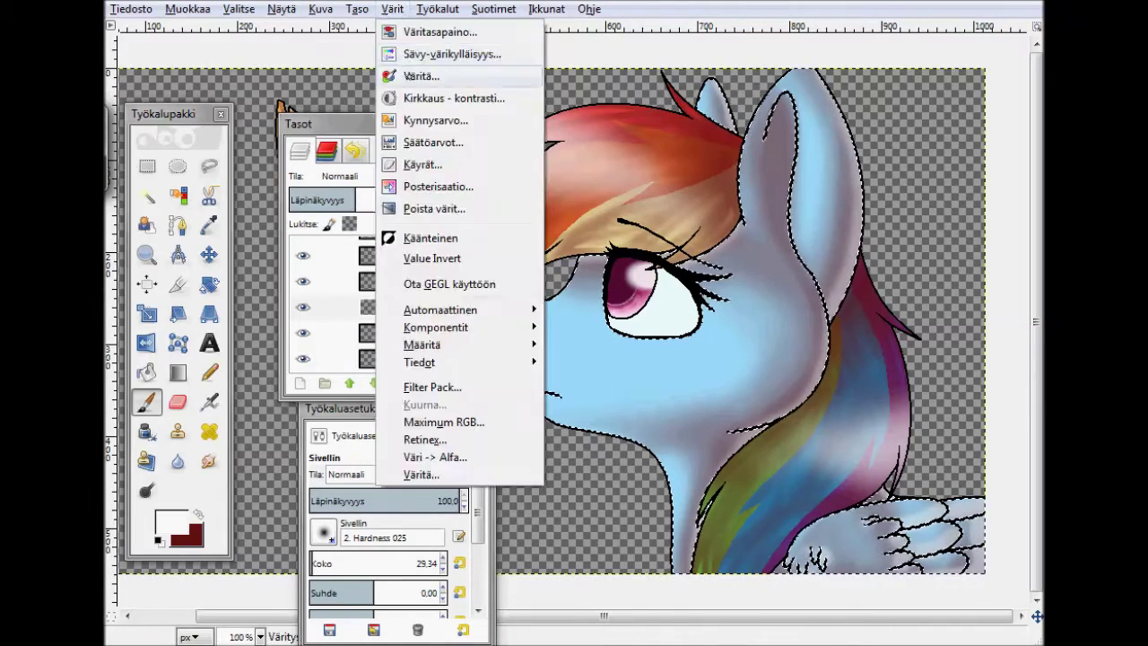
{"action": "left_click", "coordinate": [557, 77]}
{"action": "left_click_drag", "start_coordinate": [287, 303], "coordinate": [308, 297]}
{"action": "left_click_drag", "start_coordinate": [350, 319], "coordinate": [437, 319]}
{"action": "left_click_drag", "start_coordinate": [350, 343], "coordinate": [310, 342]}
{"action": "left_click_drag", "start_coordinate": [287, 297], "coordinate": [352, 297]}
{"action": "left_click_drag", "start_coordinate": [334, 343], "coordinate": [336, 343]}
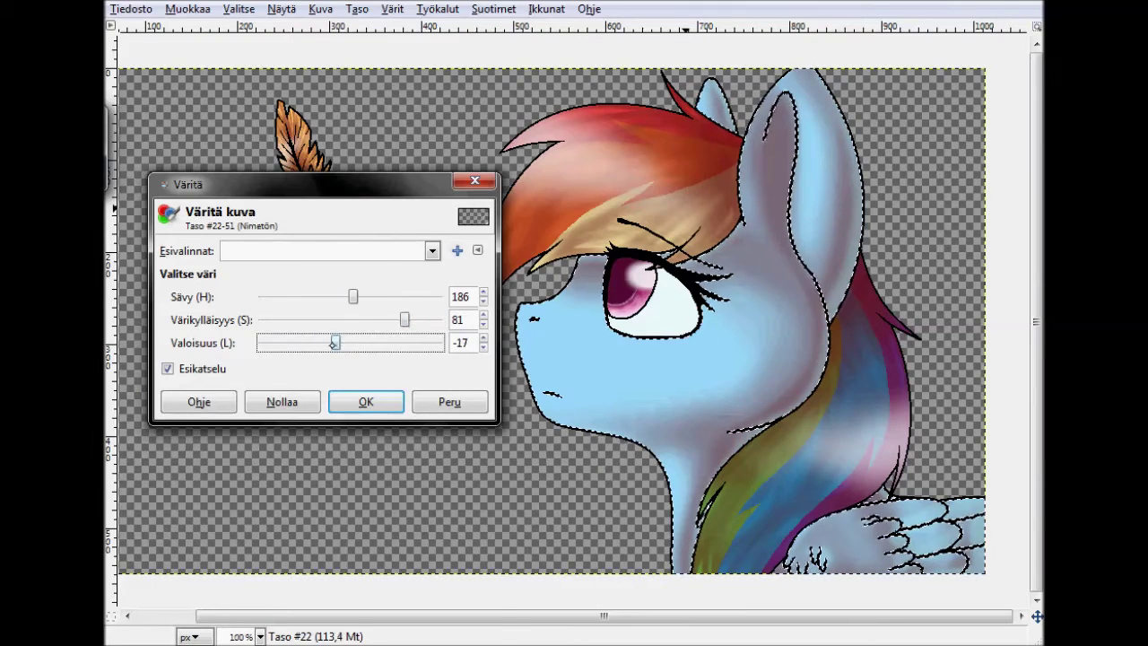
{"action": "left_click", "coordinate": [366, 401]}
Step: Smudge the cyan rim highlights with a size 29.34 brush, lower their layer's opacity and touch them up with the eraser
{"action": "key", "text": "Tab"}
{"action": "key", "text": "s"}
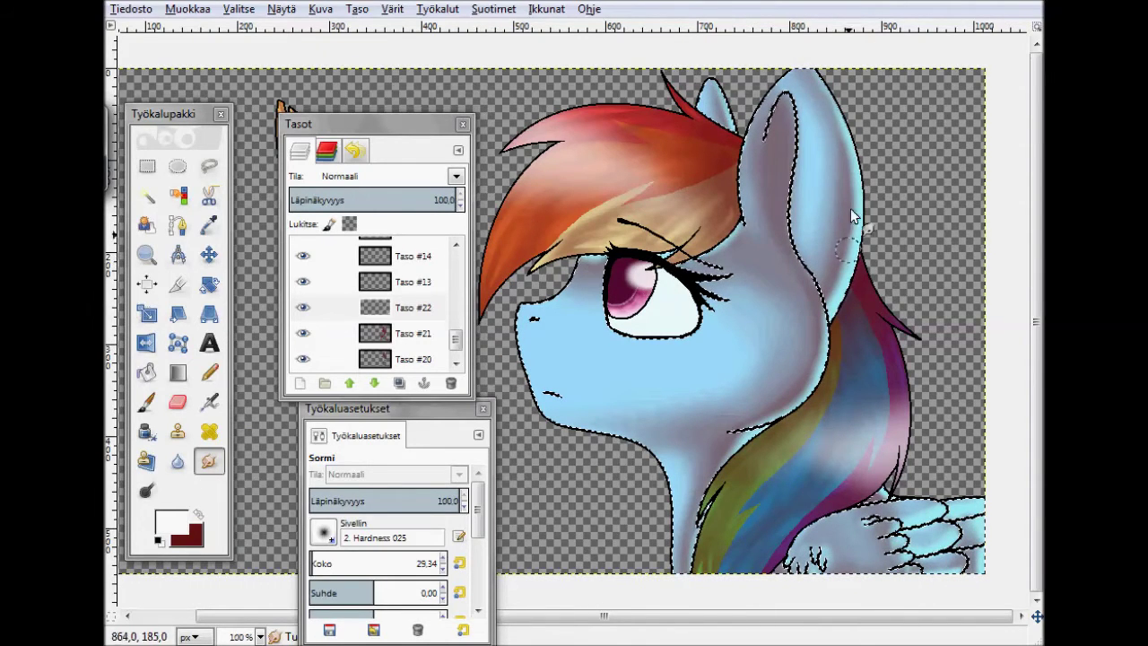
{"action": "left_click_drag", "start_coordinate": [362, 203], "coordinate": [370, 203]}
{"action": "key", "text": "shift+e"}
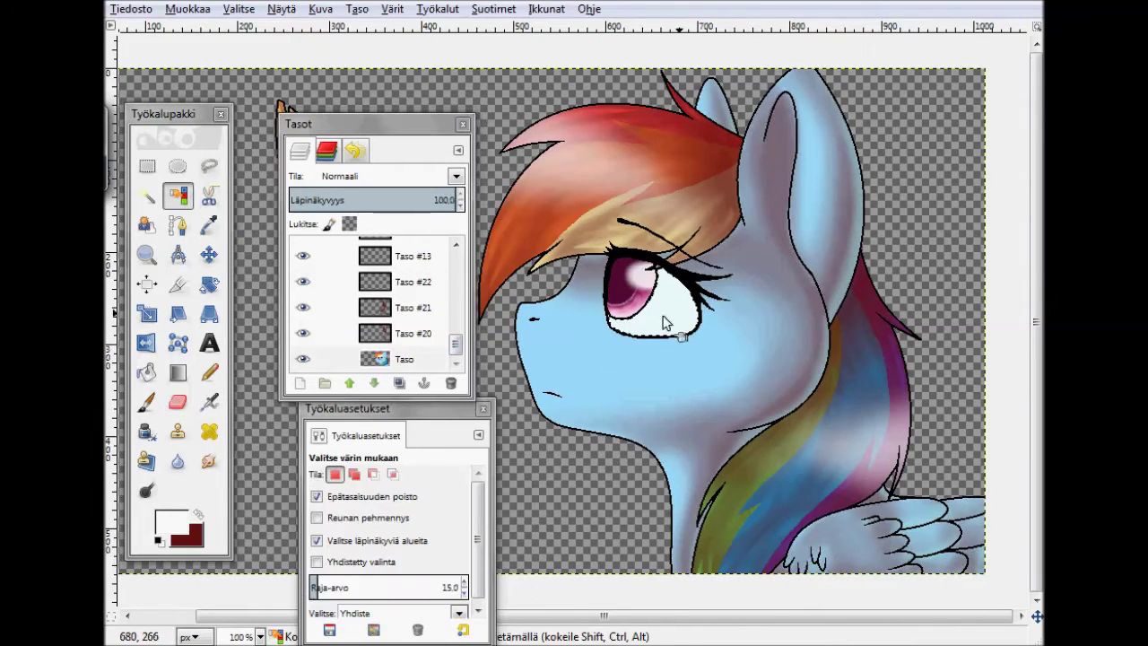
Step: Airbrush dark red shading onto the white of the eye on two new layers with a size 57.68 brush, setting the upper layer's opacity to 50
{"action": "key", "text": "a"}
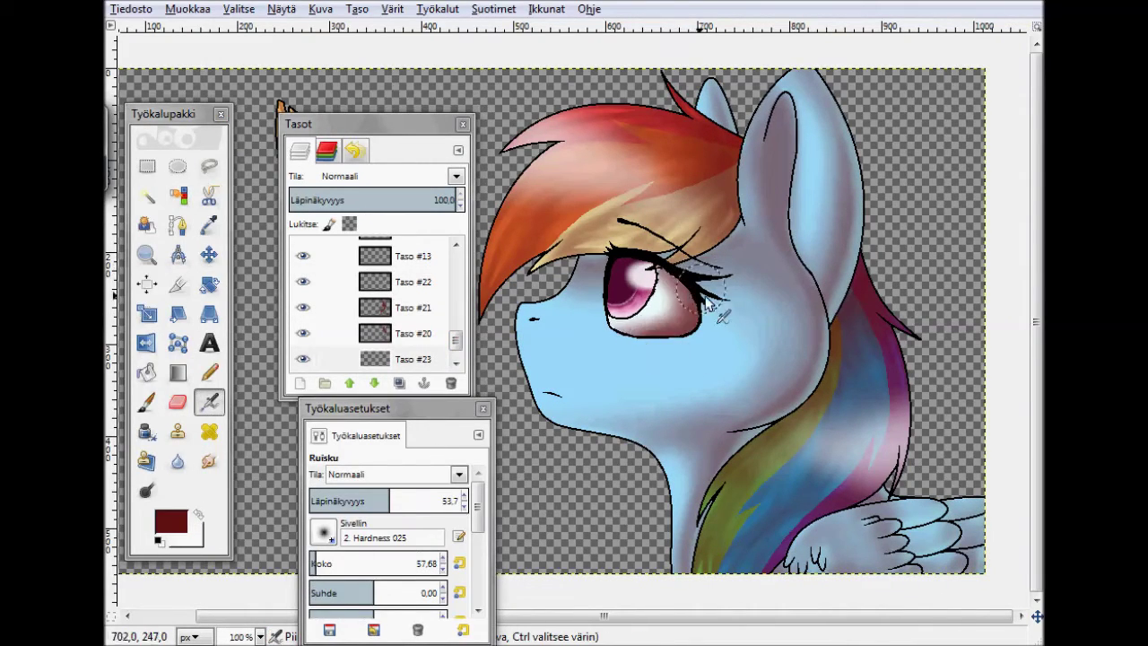
{"action": "key", "text": "ctrl+shift+n"}
{"action": "key", "text": "Return"}
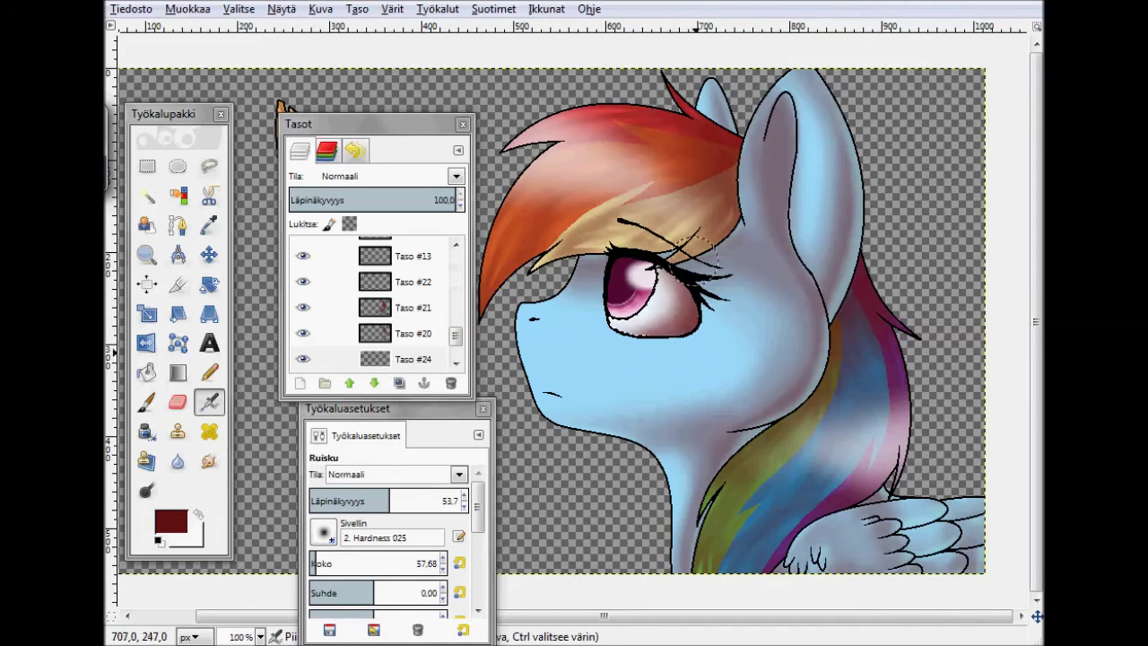
{"action": "mouse_move", "coordinate": [340, 124]}
{"action": "left_mouse_down"}
{"action": "mouse_move", "coordinate": [410, 119]}
{"action": "mouse_move", "coordinate": [895, 174]}
{"action": "left_mouse_up"}
{"action": "left_click_drag", "start_coordinate": [359, 408], "coordinate": [575, 359]}
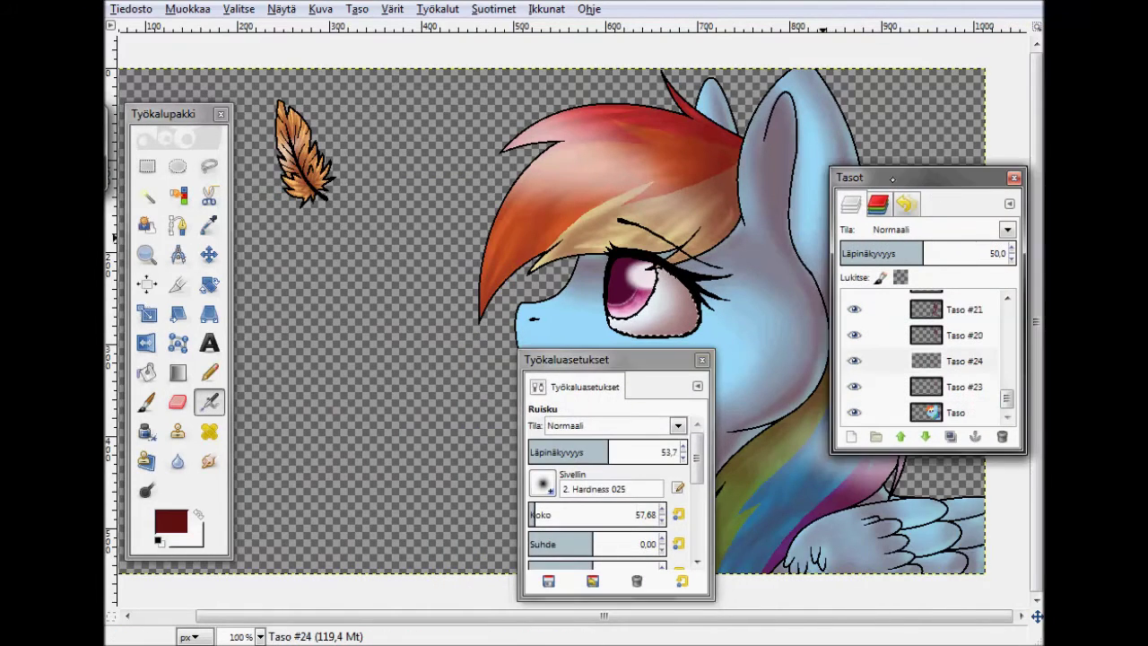
{"action": "left_click_drag", "start_coordinate": [888, 181], "coordinate": [874, 70]}
{"action": "left_click_drag", "start_coordinate": [574, 359], "coordinate": [866, 365]}
Step: Add a new layer beneath the pony layer Taso and paint the whole background in a medium teal
{"action": "key", "text": "ctrl+shift+n"}
{"action": "key", "text": "Return"}
{"action": "key", "text": "u"}
{"action": "left_click", "coordinate": [909, 321]}
{"action": "left_click", "coordinate": [170, 520]}
{"action": "left_click_drag", "start_coordinate": [193, 448], "coordinate": [211, 412]}
{"action": "left_click", "coordinate": [431, 615]}
{"action": "key", "text": "p"}
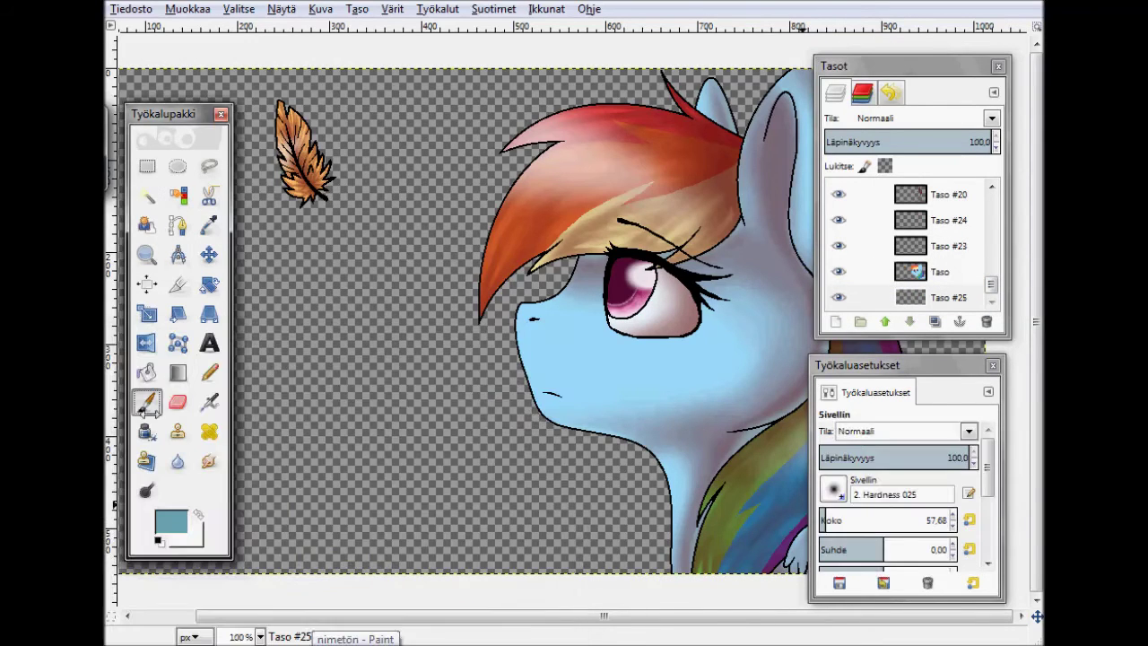
{"action": "left_click_drag", "start_coordinate": [341, 224], "coordinate": [794, 581]}
Step: On another new layer, airbrush a darker teal across the upper background with a size 496.96 Hardness 050 brush
{"action": "left_click", "coordinate": [170, 520]}
{"action": "left_click", "coordinate": [218, 467]}
{"action": "left_click", "coordinate": [431, 616]}
{"action": "key", "text": "ctrl+shift+n"}
{"action": "key", "text": "Return"}
{"action": "key", "text": "a"}
{"action": "left_click_drag", "start_coordinate": [261, 143], "coordinate": [359, 125]}
{"action": "mouse_move", "coordinate": [689, 190]}
{"action": "left_mouse_down"}
{"action": "mouse_move", "coordinate": [377, 261]}
{"action": "mouse_move", "coordinate": [380, 326]}
{"action": "mouse_move", "coordinate": [250, 129]}
{"action": "mouse_move", "coordinate": [734, 182]}
{"action": "left_mouse_up"}
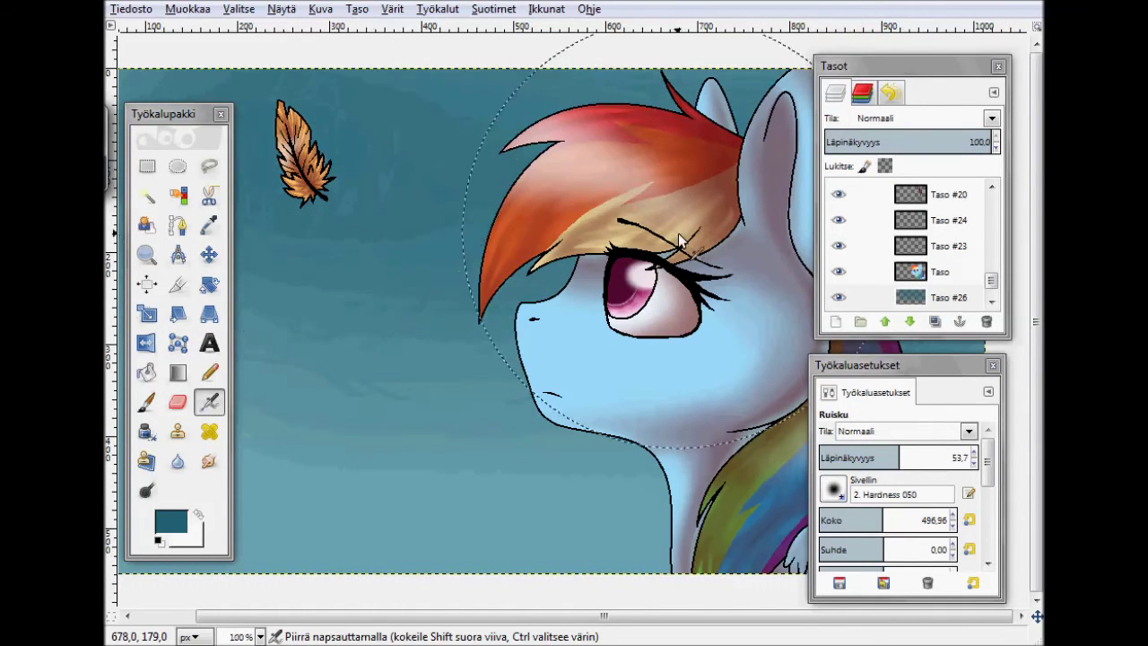
Step: Deepen the upper part of the background with a very dark teal airbrush gradient on a new layer
{"action": "scroll", "coordinate": [476, 108], "scroll_direction": "left", "scroll_amount": 2}
{"action": "left_click_drag", "start_coordinate": [163, 114], "coordinate": [466, 320]}
{"action": "mouse_move", "coordinate": [833, 65]}
{"action": "left_mouse_down"}
{"action": "mouse_move", "coordinate": [587, 106]}
{"action": "mouse_move", "coordinate": [894, 79]}
{"action": "mouse_move", "coordinate": [846, 55]}
{"action": "left_mouse_up"}
{"action": "left_click_drag", "start_coordinate": [465, 320], "coordinate": [166, 135]}
{"action": "key", "text": "shift+ctrl+n"}
{"action": "key", "text": "Return"}
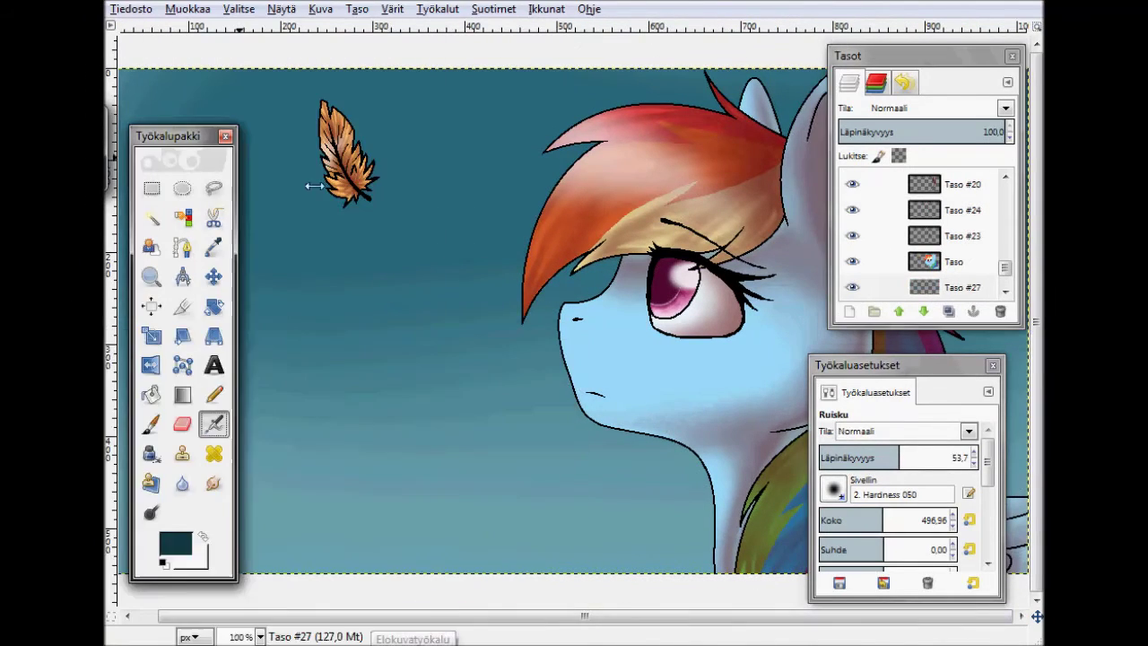
{"action": "key", "text": "minus"}
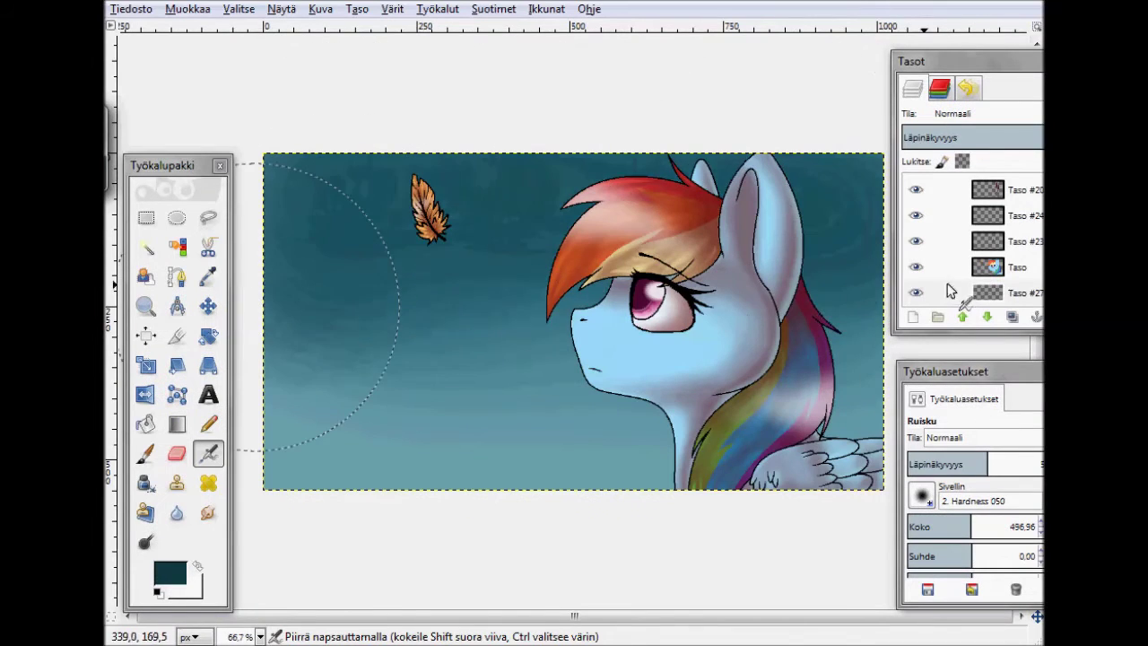
{"action": "left_click_drag", "start_coordinate": [942, 61], "coordinate": [915, 43]}
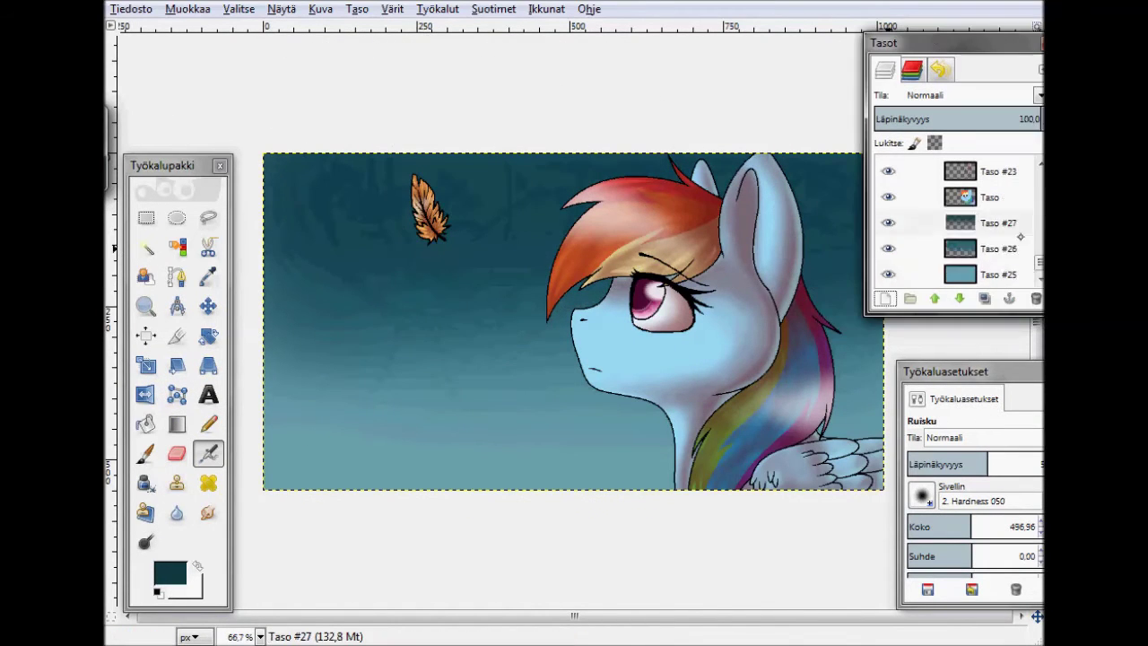
Step: On a new layer, airbrush white light rays fanning down from the canvas's upper-left corner with a size 163.96 brush
{"action": "key", "text": "shift+ctrl+n"}
{"action": "key", "text": "Return"}
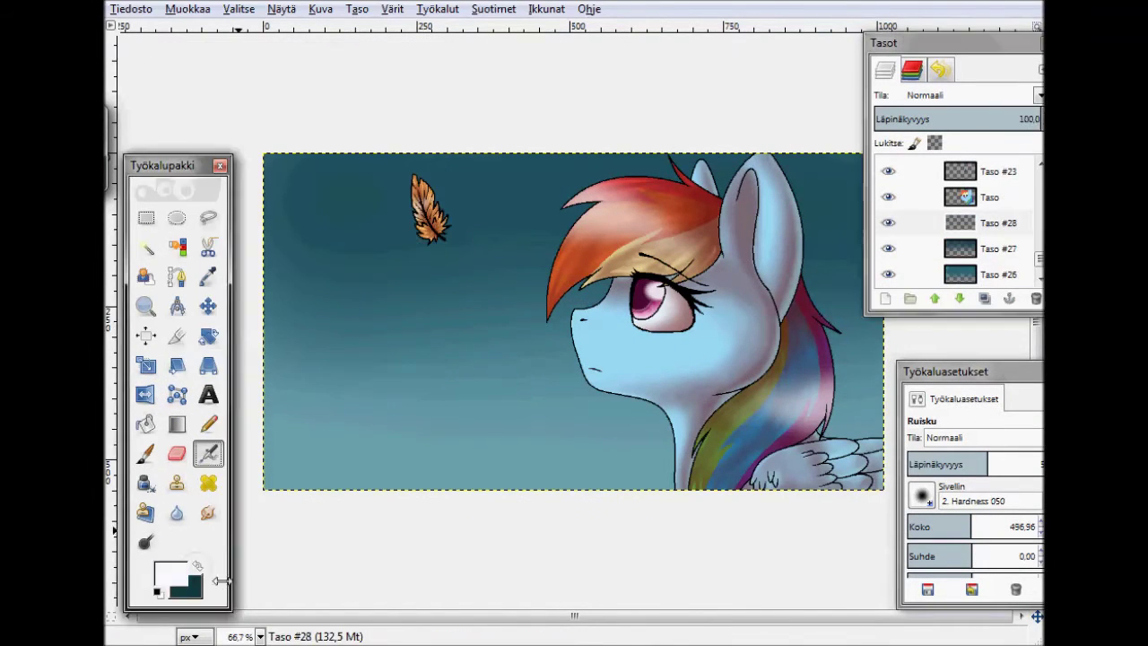
{"action": "key", "text": "x"}
{"action": "left_click", "coordinate": [376, 377], "text": "shift"}
{"action": "left_click", "coordinate": [449, 448], "text": "shift"}
{"action": "left_click", "coordinate": [431, 485], "text": "shift"}
{"action": "left_click", "coordinate": [429, 391], "text": "shift"}
{"action": "left_click", "coordinate": [308, 410], "text": "shift"}
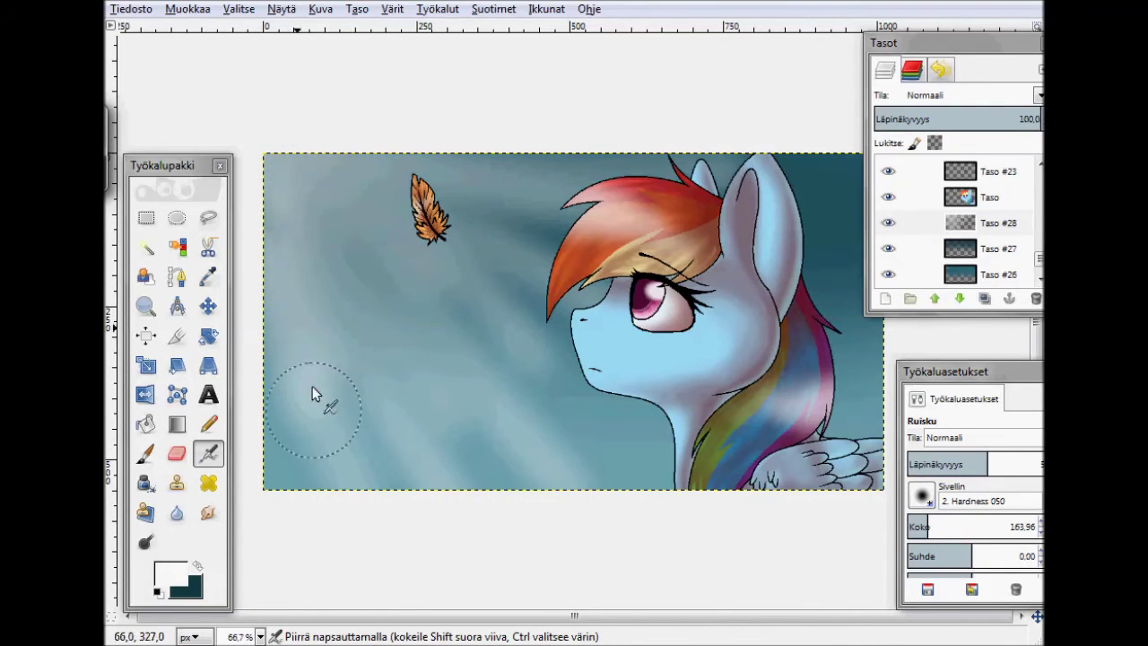
{"action": "left_click", "coordinate": [392, 469], "text": "shift"}
{"action": "left_click", "coordinate": [655, 261], "text": "shift"}
{"action": "left_click", "coordinate": [333, 174], "text": "shift"}
{"action": "left_click", "coordinate": [304, 164], "text": "shift"}
Step: Lower the opacity of ray layer Taso #28 and airbrush a second set of white rays from the upper-left corner on a new layer
{"action": "key", "text": "shift+ctrl+n"}
{"action": "key", "text": "Return"}
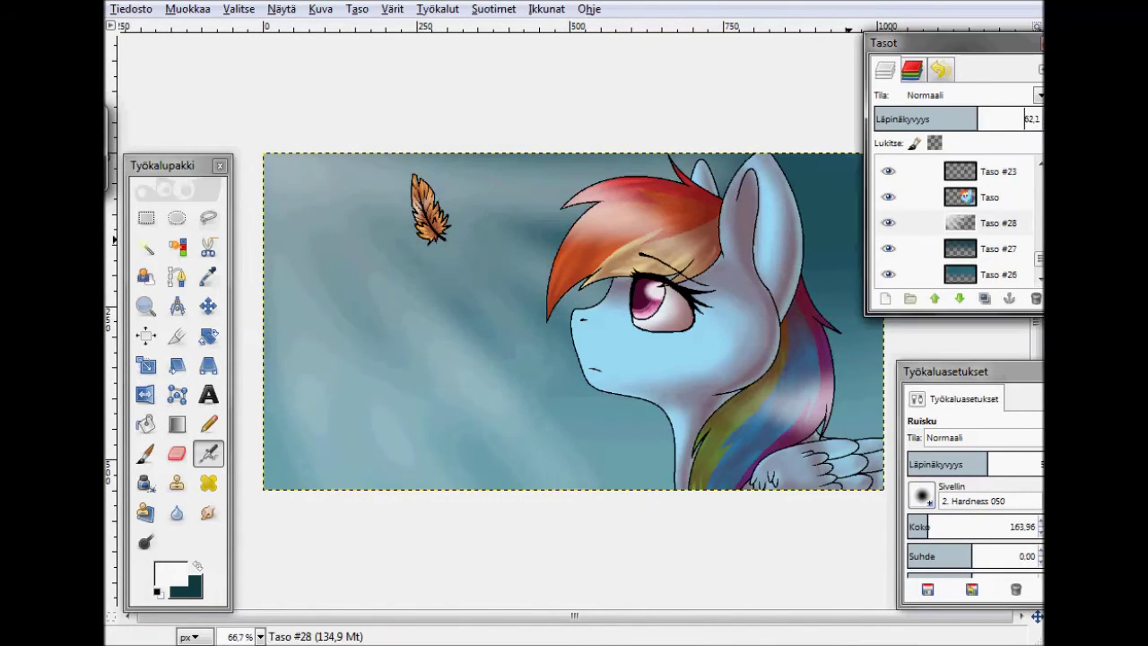
{"action": "left_click", "coordinate": [538, 487], "text": "shift"}
{"action": "left_click", "coordinate": [290, 128], "text": "shift"}
{"action": "left_click", "coordinate": [438, 348], "text": "shift"}
{"action": "left_click", "coordinate": [256, 129], "text": "shift"}
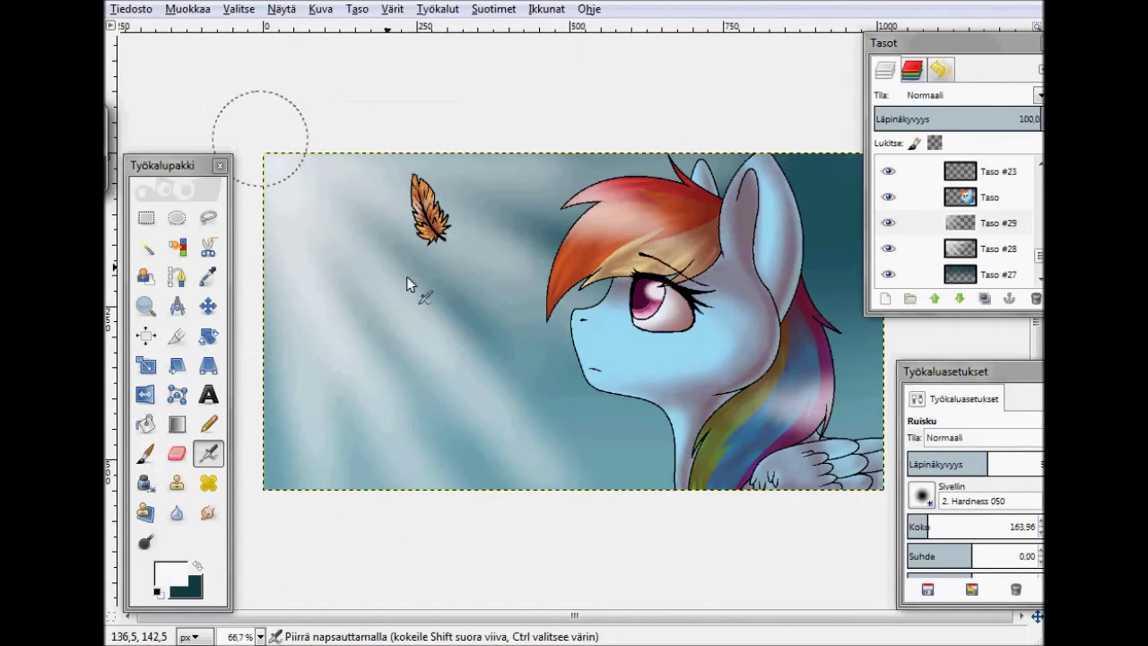
Step: Airbrush a broad white glow on a new layer at size 411.94 and balance the ray layers' opacities, setting Taso #29 to 46.2
{"action": "left_click", "coordinate": [996, 223]}
{"action": "mouse_move", "coordinate": [1032, 119]}
{"action": "left_mouse_down"}
{"action": "mouse_move", "coordinate": [953, 119]}
{"action": "mouse_move", "coordinate": [970, 113]}
{"action": "left_mouse_up"}
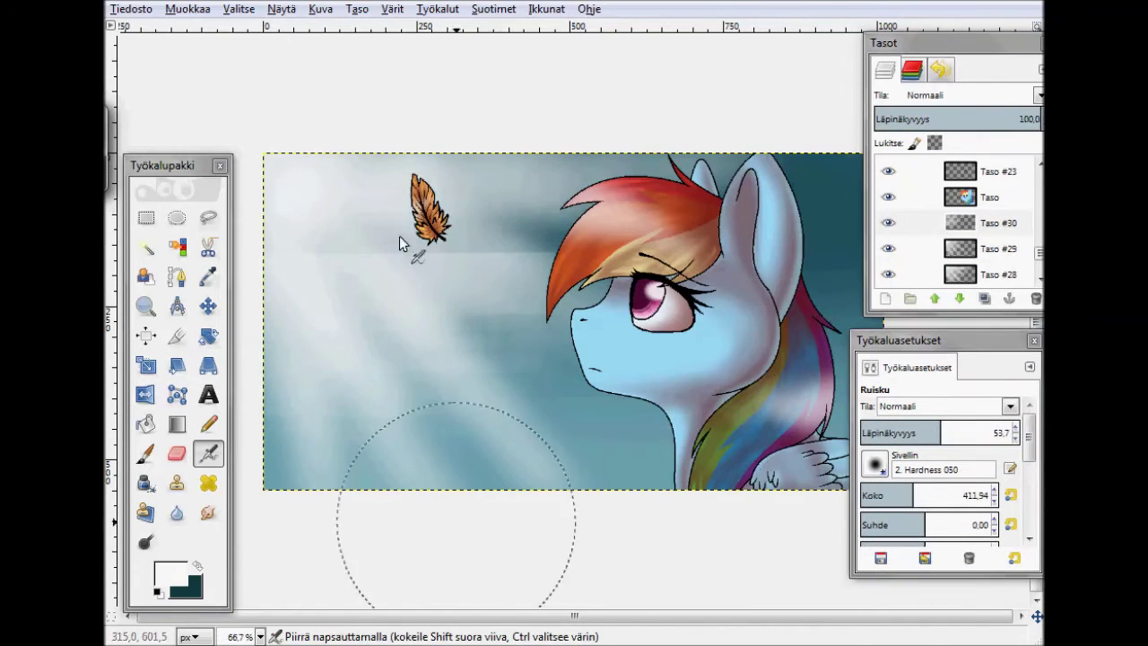
{"action": "left_click", "coordinate": [995, 249]}
{"action": "left_click_drag", "start_coordinate": [970, 118], "coordinate": [1004, 125]}
{"action": "left_click", "coordinate": [996, 222]}
{"action": "left_click", "coordinate": [996, 273]}
{"action": "left_click", "coordinate": [996, 222]}
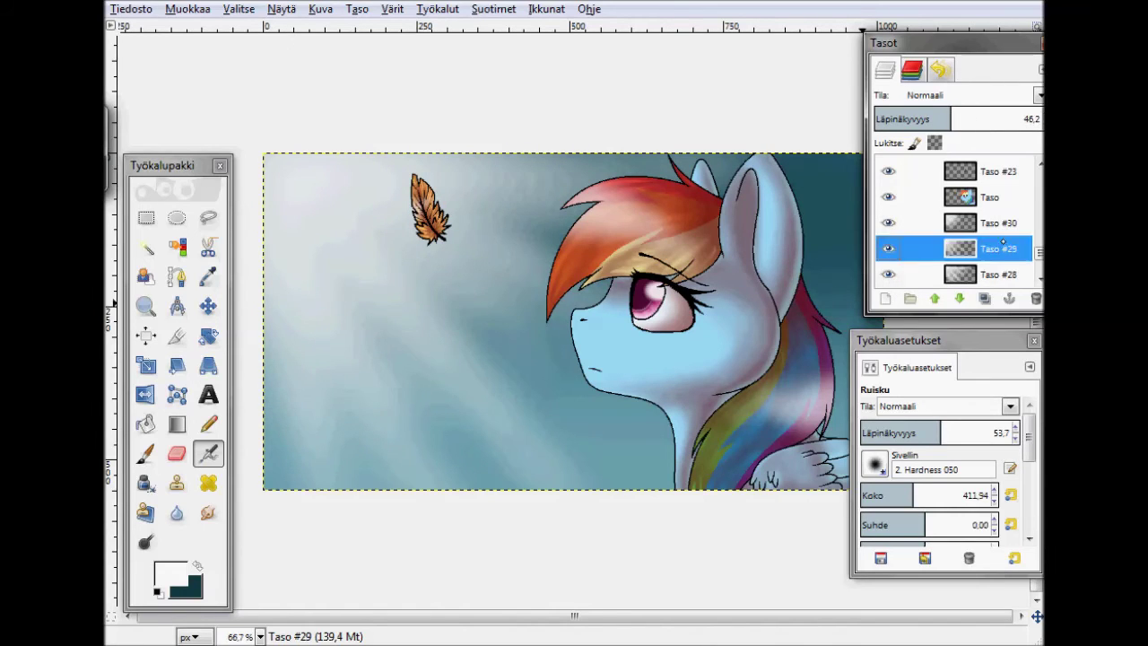
Step: Make a selection by colour from the transparent area of layer Taso to isolate the artwork, and add a new layer for rim light
{"action": "left_click", "coordinate": [990, 197]}
{"action": "left_click", "coordinate": [176, 246]}
{"action": "left_click", "coordinate": [271, 487]}
{"action": "key", "text": "shift+ctrl+n"}
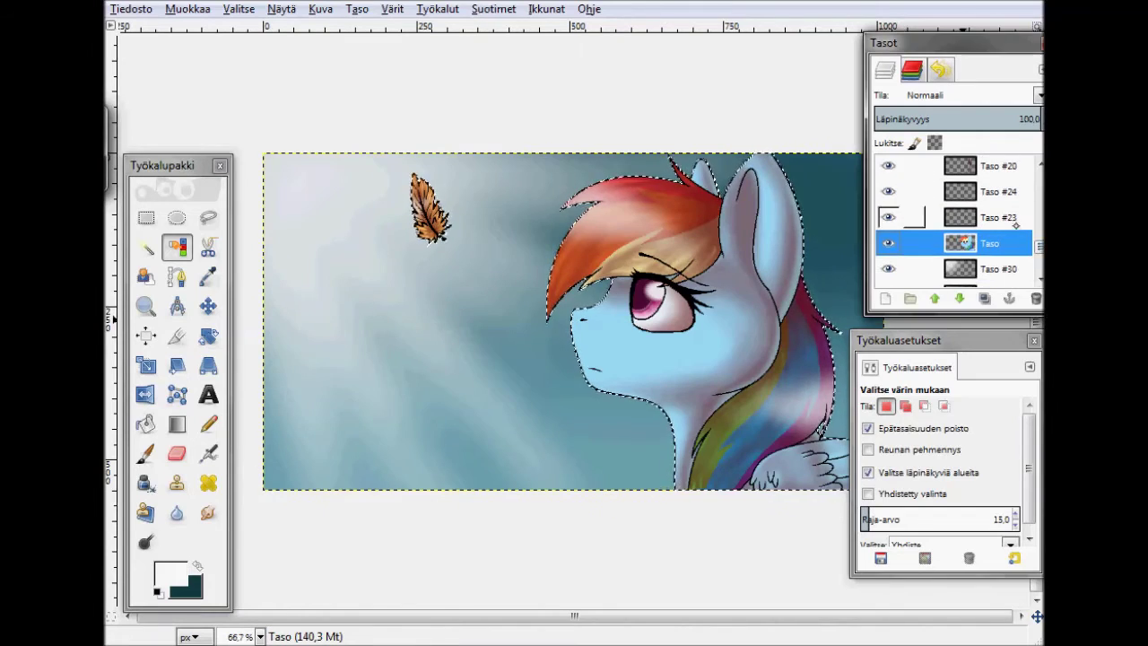
Step: Paint a white rim light along the feather's outer edge, reducing the brush size from 21.55 to 13.05
{"action": "key", "text": "p"}
{"action": "scroll", "coordinate": [404, 193], "scroll_direction": "up", "scroll_amount": 3, "text": "ctrl"}
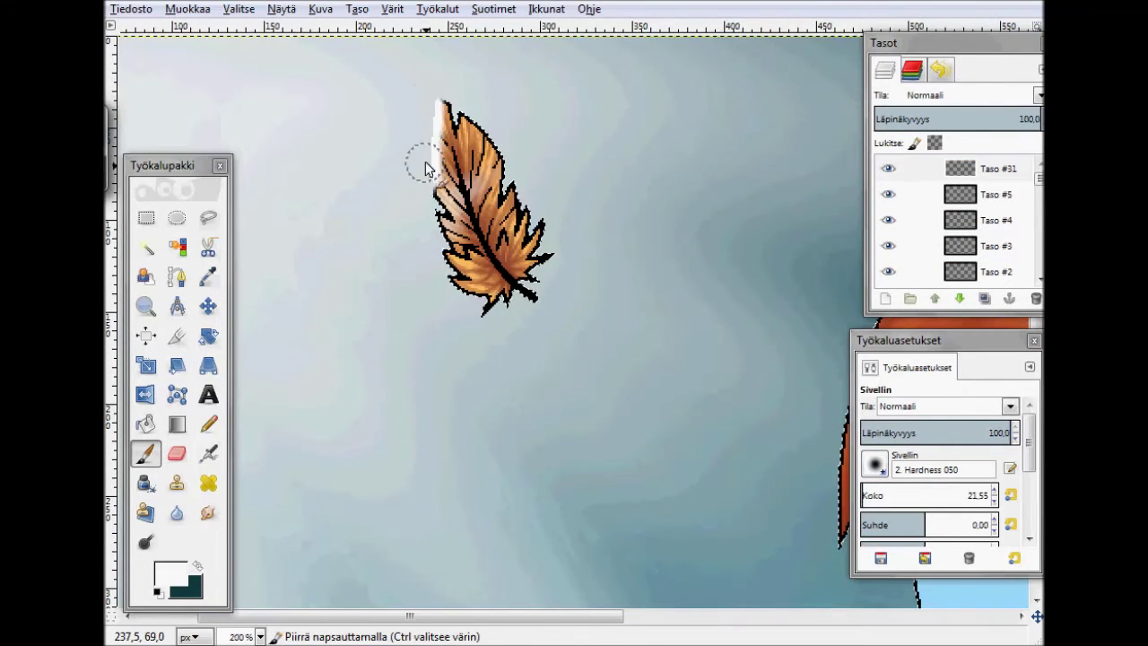
{"action": "left_click_drag", "start_coordinate": [544, 614], "coordinate": [521, 614]}
{"action": "left_click", "coordinate": [867, 495]}
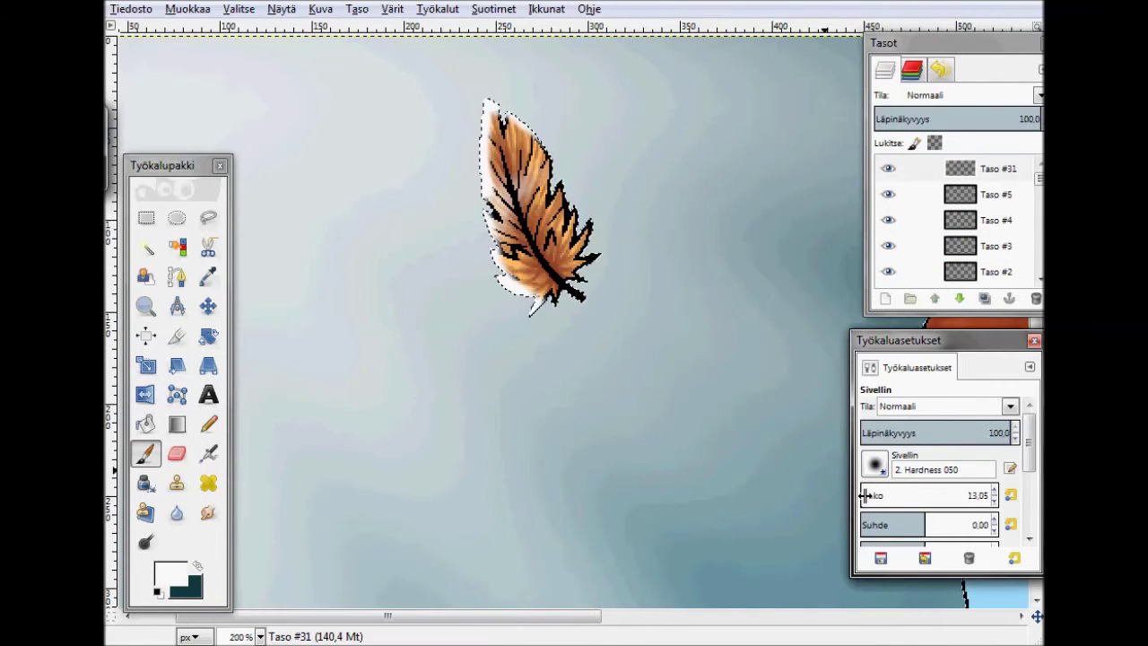
{"action": "left_click_drag", "start_coordinate": [518, 182], "coordinate": [578, 296]}
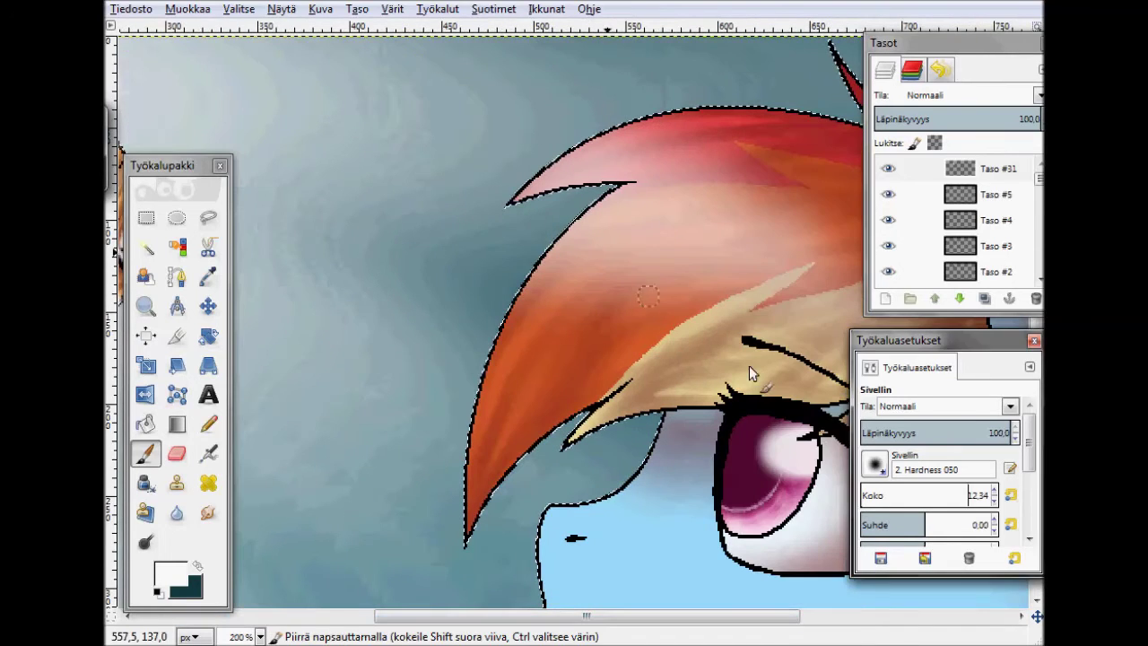
Step: Paint white rim light along the forelock's edges and the front edges of the ears with a size 12.34 brush
{"action": "left_click_drag", "start_coordinate": [633, 184], "coordinate": [470, 544]}
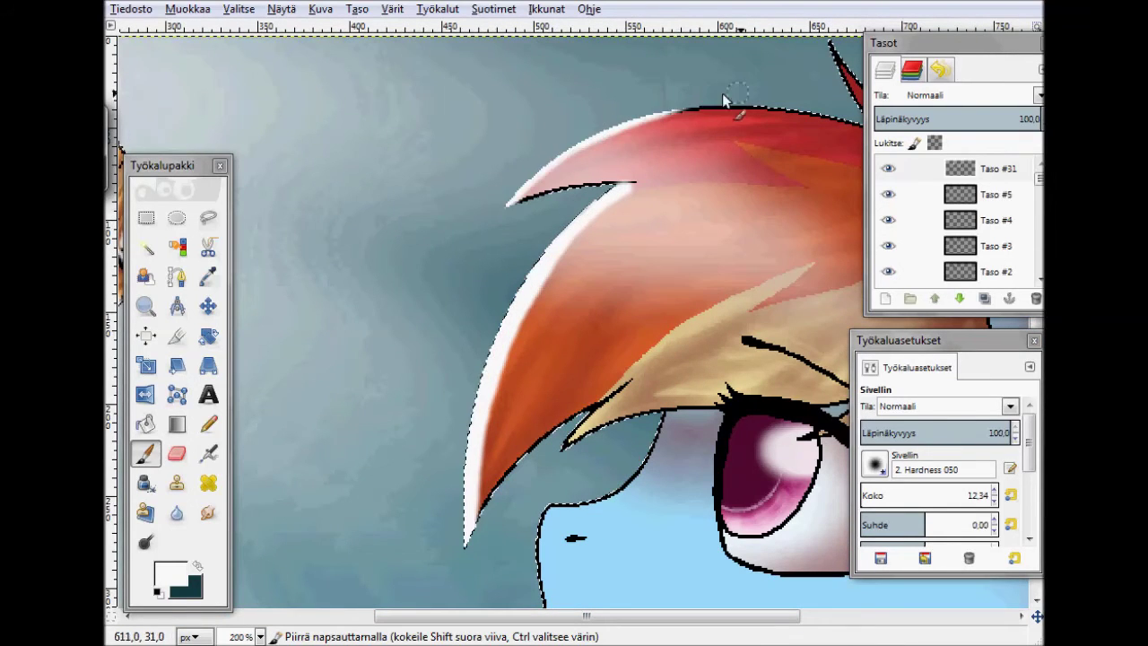
{"action": "scroll", "coordinate": [682, 105], "scroll_direction": "right", "scroll_amount": 5}
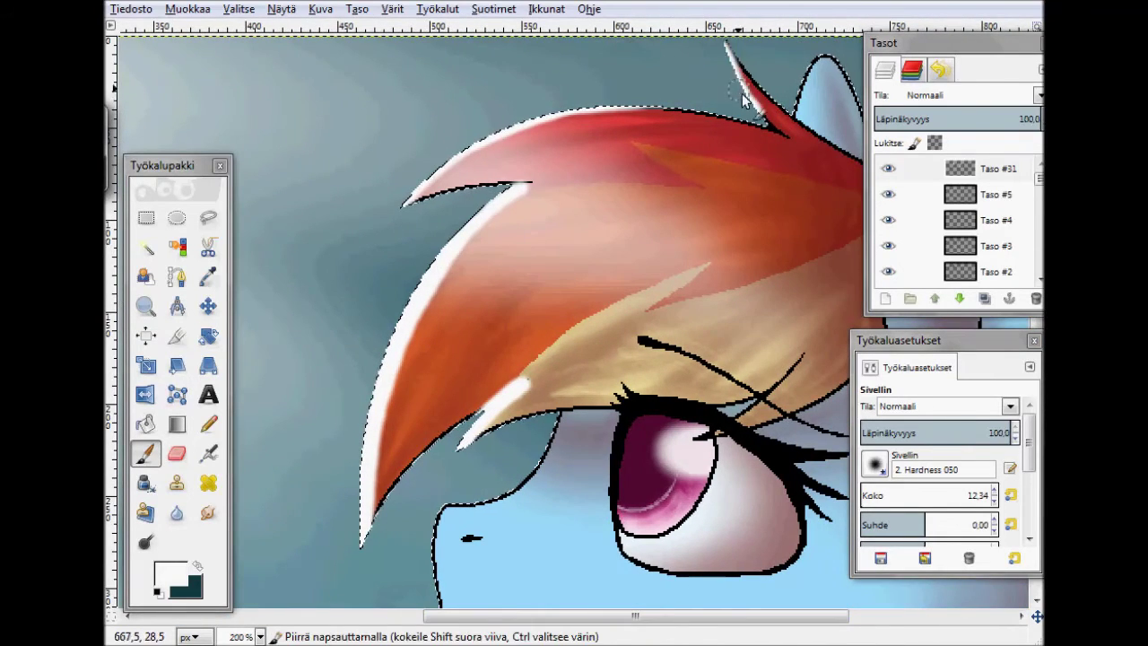
{"action": "scroll", "coordinate": [743, 102], "scroll_direction": "right", "scroll_amount": 10}
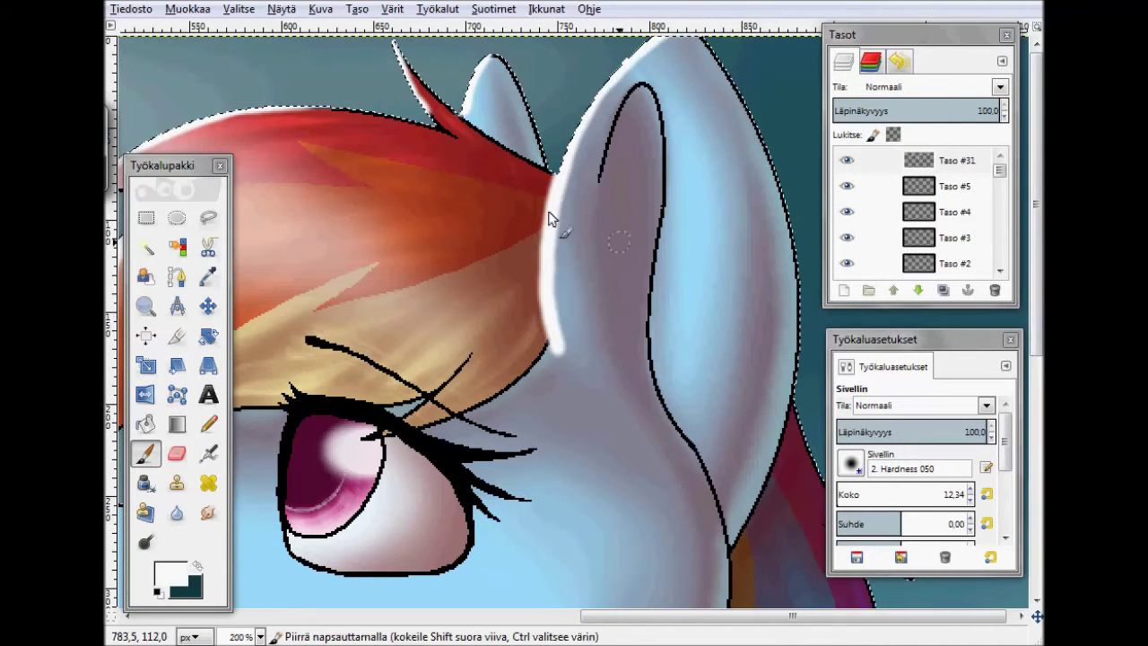
Step: Continue the white rim light along the snout, chin and neck, and along the lower mane and wing edges
{"action": "scroll", "coordinate": [587, 128], "scroll_direction": "left", "scroll_amount": 10}
{"action": "scroll", "coordinate": [586, 129], "scroll_direction": "down", "scroll_amount": 10}
{"action": "scroll", "coordinate": [585, 450], "scroll_direction": "down", "scroll_amount": 5}
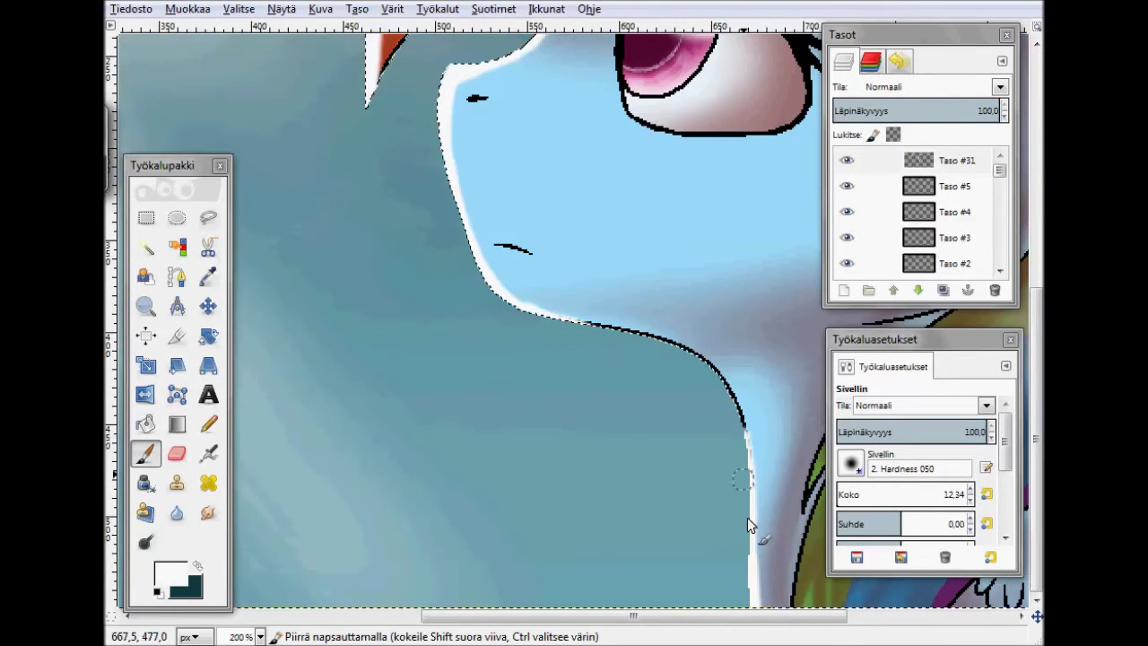
{"action": "scroll", "coordinate": [583, 338], "scroll_direction": "right", "scroll_amount": 10}
{"action": "key", "text": "ctrl+z"}
{"action": "mouse_move", "coordinate": [619, 307]}
{"action": "left_mouse_down"}
{"action": "mouse_move", "coordinate": [570, 348]}
{"action": "mouse_move", "coordinate": [450, 603]}
{"action": "left_mouse_up"}
{"action": "scroll", "coordinate": [781, 480], "scroll_direction": "right", "scroll_amount": 1}
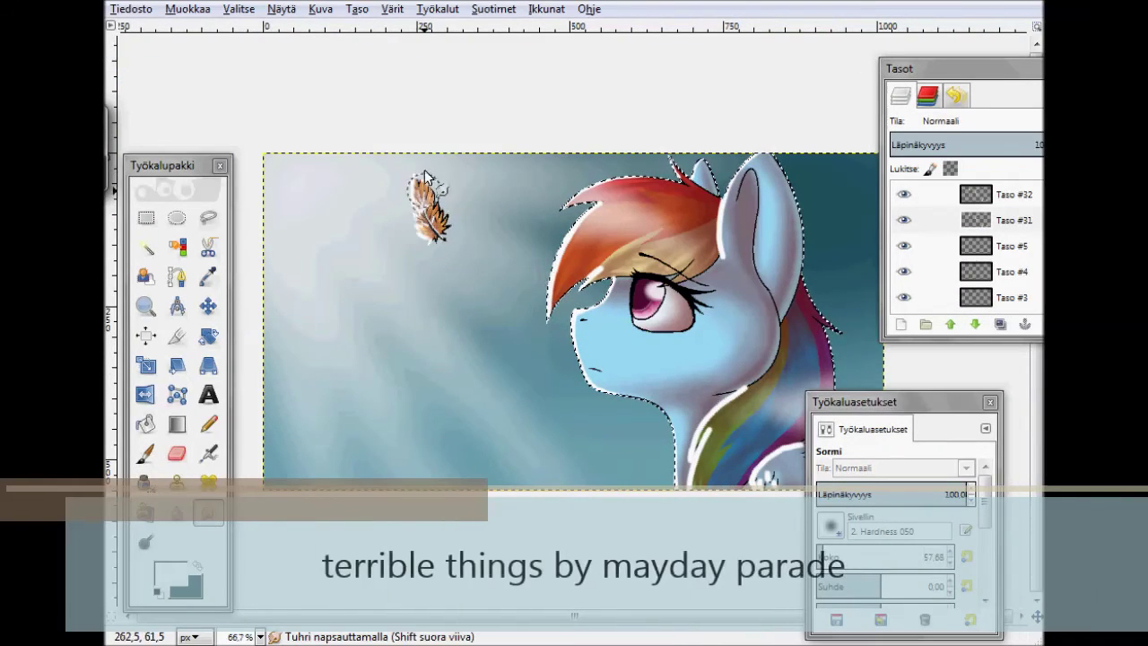
Step: Smudge the rim light on layers Taso #31 and Taso #32 with a size 57.68 brush and lower Taso #32's opacity to 68.1
{"action": "left_click", "coordinate": [903, 194]}
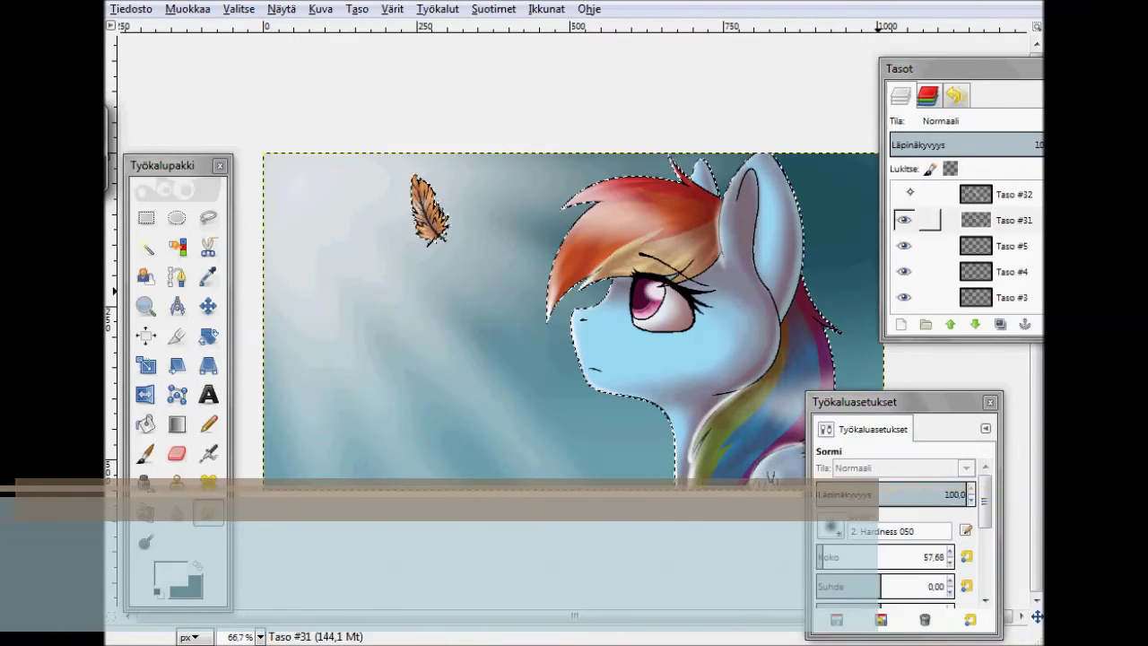
{"action": "left_click_drag", "start_coordinate": [900, 68], "coordinate": [870, 55]}
{"action": "left_click", "coordinate": [984, 180]}
{"action": "left_click", "coordinate": [873, 180]}
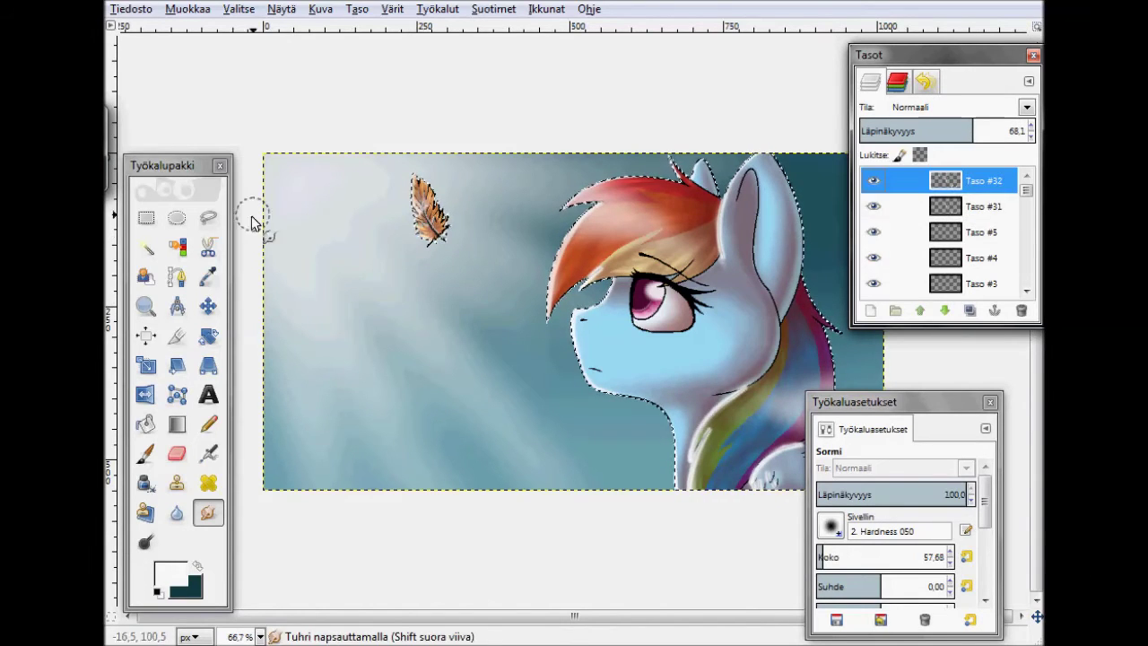
Step: Draw a white signature in the lower-left corner on a new layer with a size 18.71 brush, and shrink it with a Perspective transform
{"action": "scroll", "coordinate": [400, 222], "scroll_direction": "up", "scroll_amount": 5}
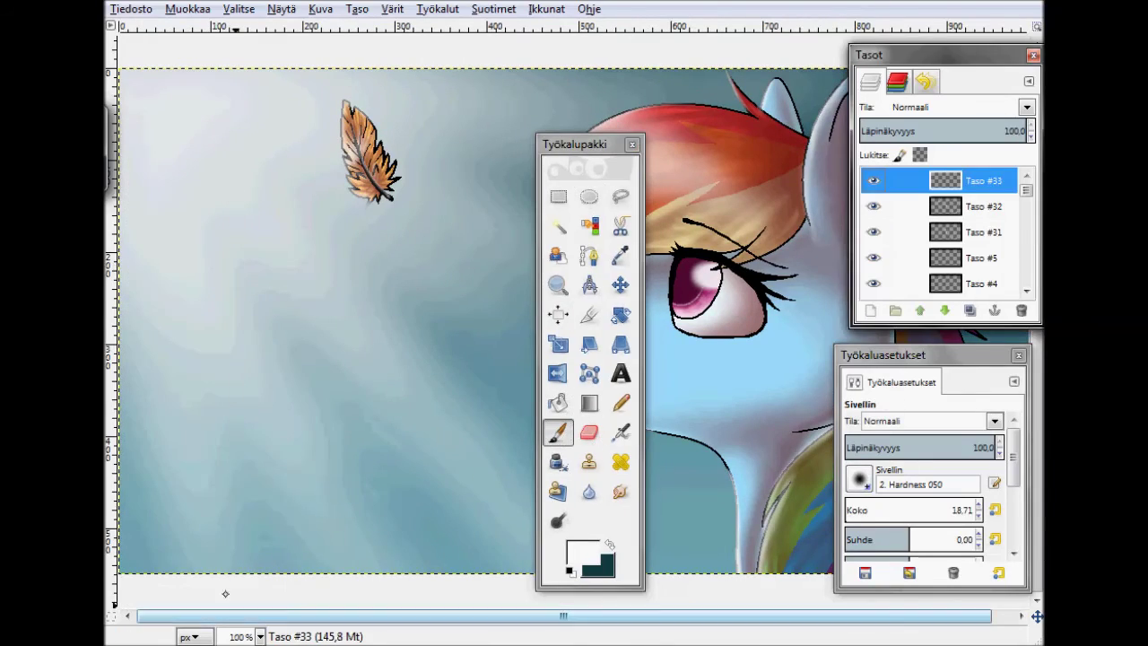
{"action": "mouse_move", "coordinate": [179, 467]}
{"action": "left_mouse_down"}
{"action": "mouse_move", "coordinate": [159, 521]}
{"action": "mouse_move", "coordinate": [172, 530]}
{"action": "left_mouse_up"}
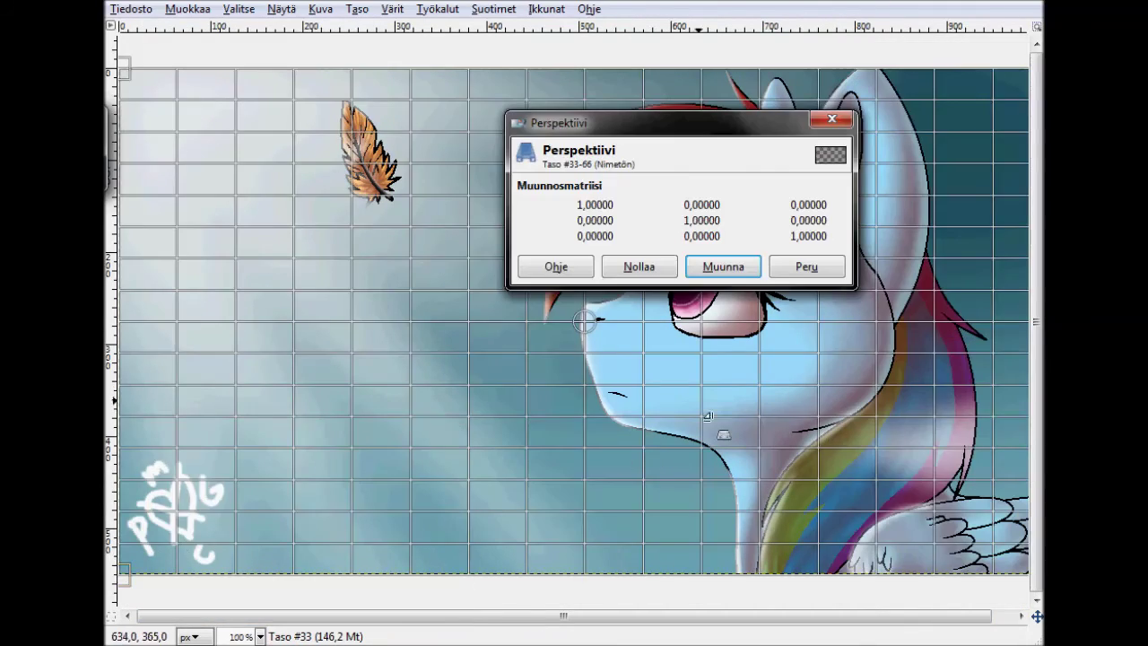
{"action": "mouse_move", "coordinate": [118, 69]}
{"action": "left_mouse_down"}
{"action": "mouse_move", "coordinate": [161, 72]}
{"action": "mouse_move", "coordinate": [197, 254]}
{"action": "left_mouse_up"}
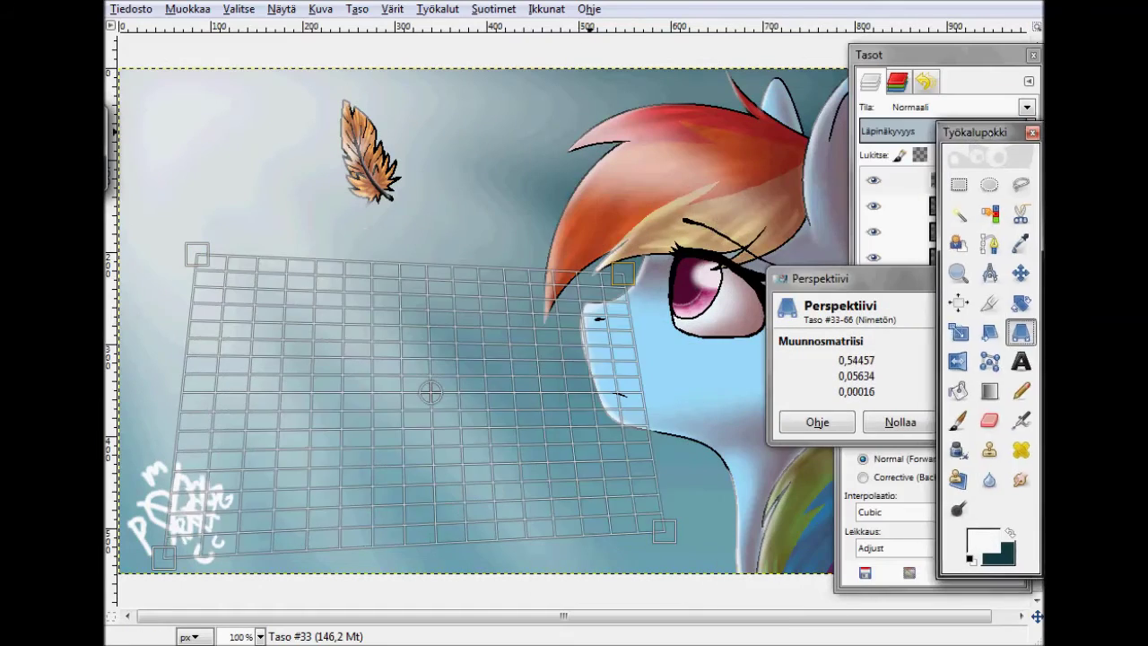
{"action": "left_click_drag", "start_coordinate": [185, 243], "coordinate": [167, 305]}
{"action": "left_click_drag", "start_coordinate": [232, 345], "coordinate": [180, 348]}
{"action": "key", "text": "Return"}
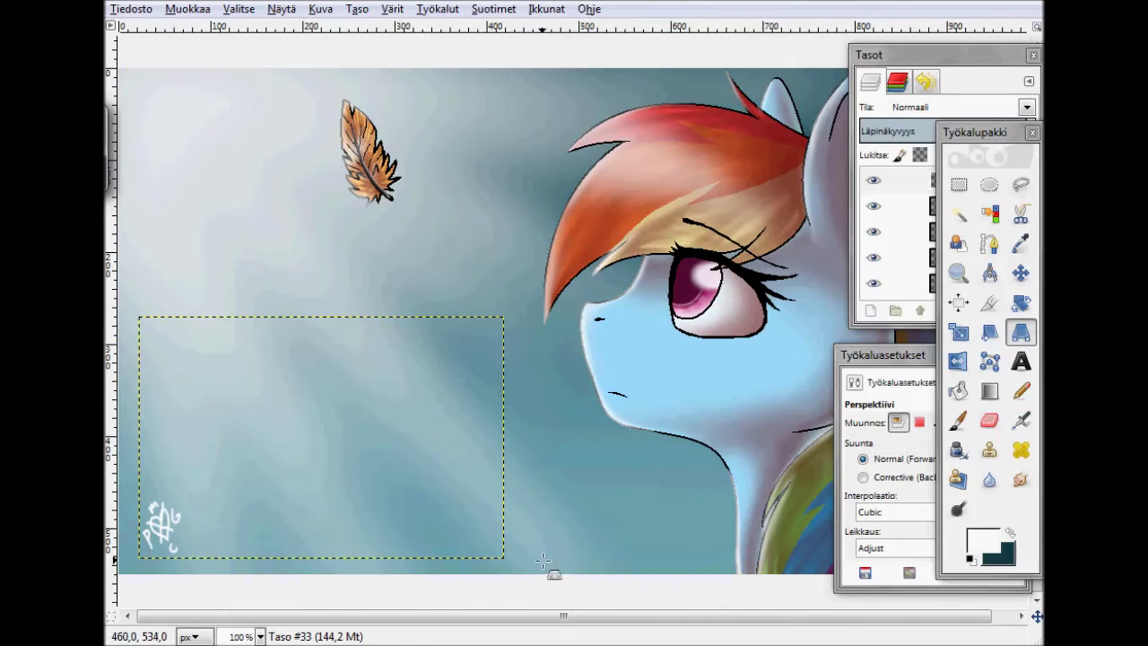
Step: Set the signature layer's opacity to 27.5 and layer Taso #32's opacity to 57.7
{"action": "left_click_drag", "start_coordinate": [1023, 131], "coordinate": [931, 131]}
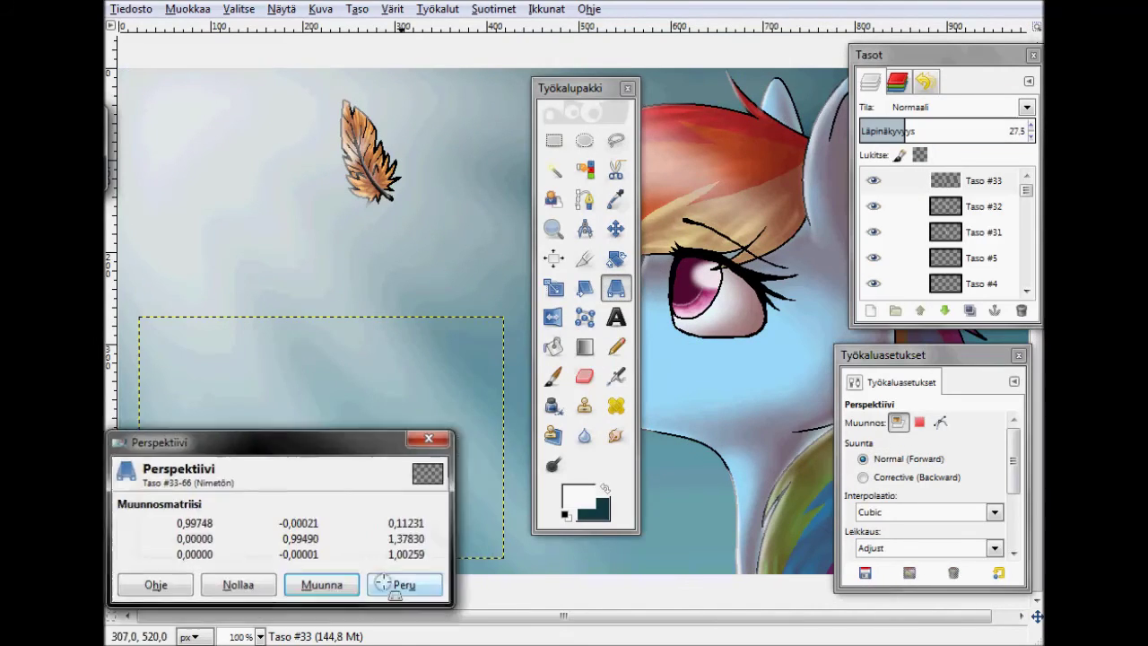
{"action": "left_click", "coordinate": [403, 584]}
{"action": "left_click", "coordinate": [554, 169]}
{"action": "left_click", "coordinate": [554, 228]}
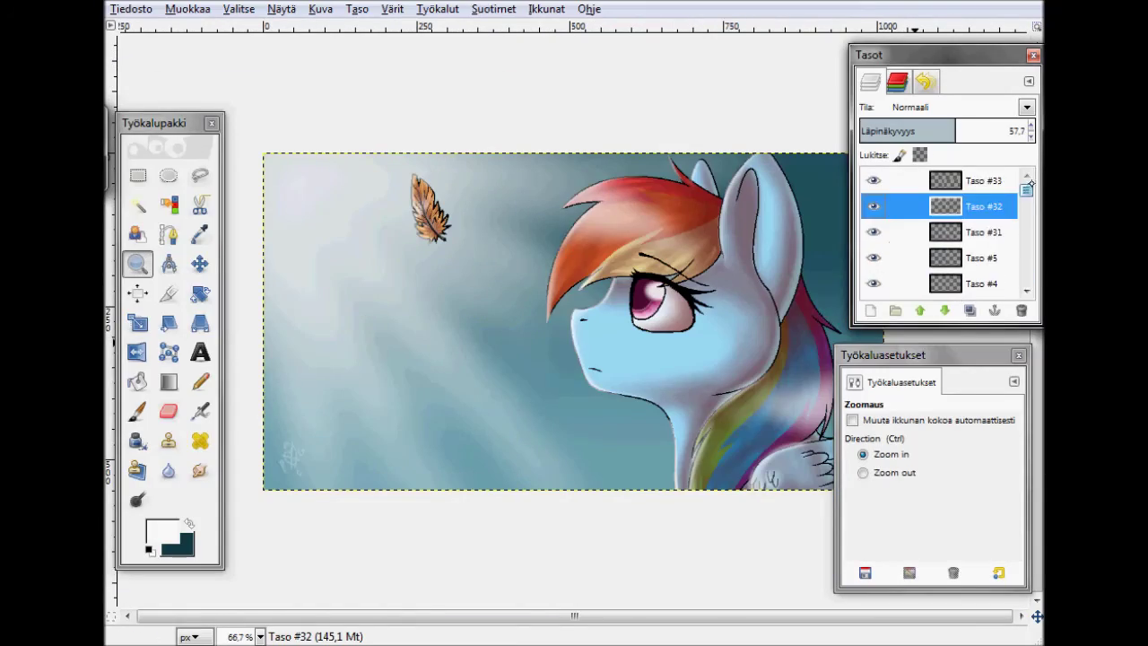
{"action": "right_click", "coordinate": [987, 206]}
{"action": "left_click", "coordinate": [821, 113]}
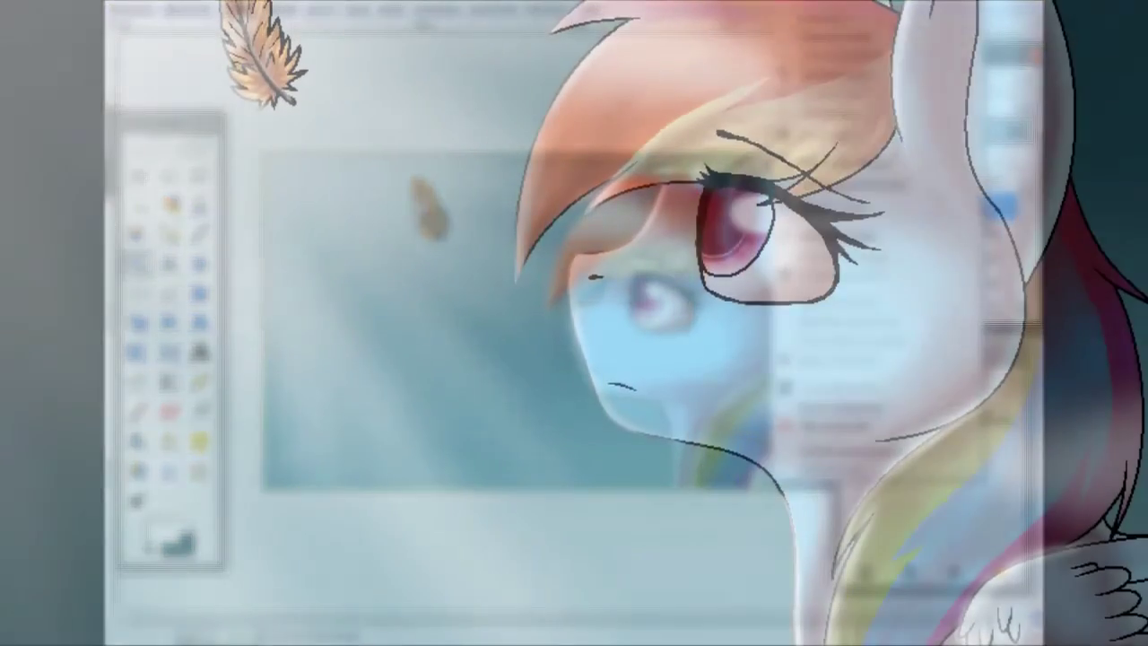